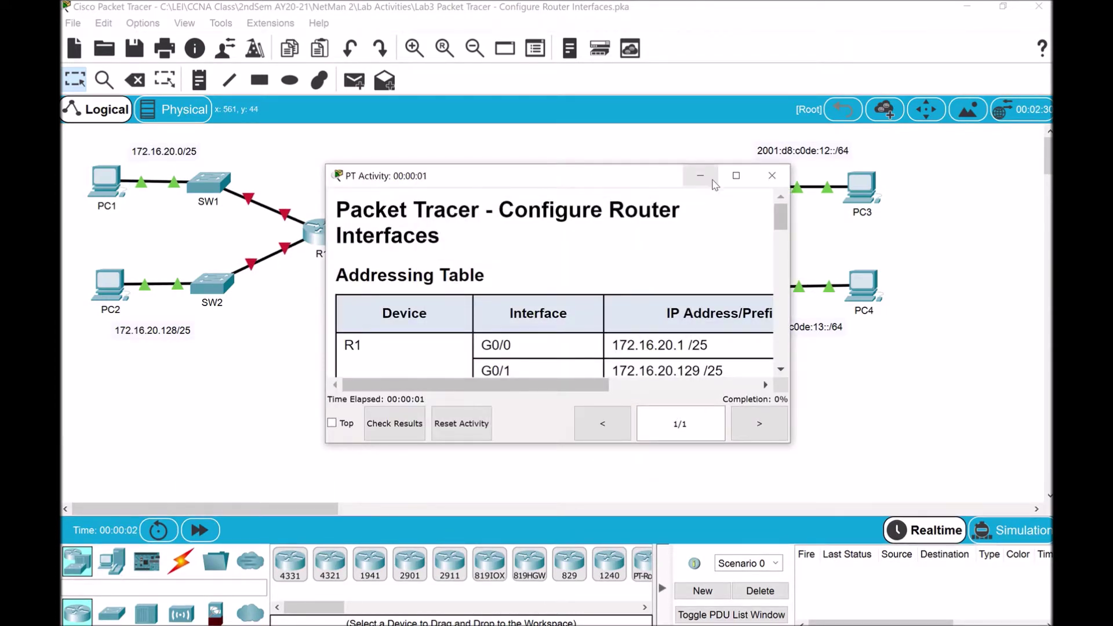
# - Minimize the PT Activity instructions to see the topology, then bring them back from the taskbar
pyautogui.click(672, 147)
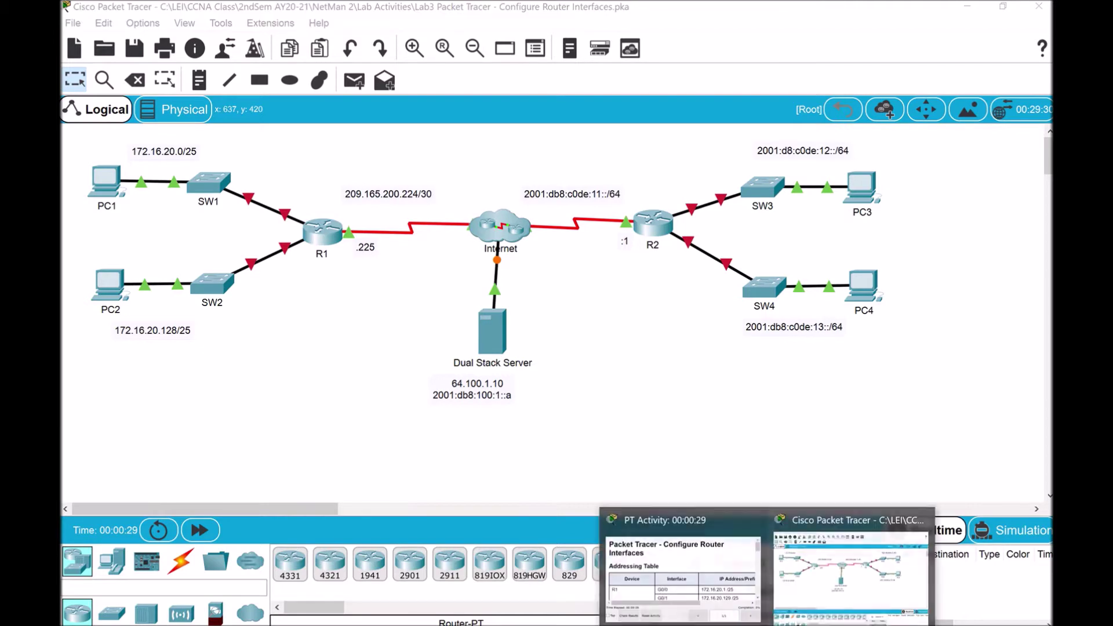
pyautogui.click(690, 552)
# - Stretch the PT Activity window to full screen height and scroll through the Addressing Table columns
pyautogui.moveTo(827, 29); pyautogui.dragTo(821, 21)
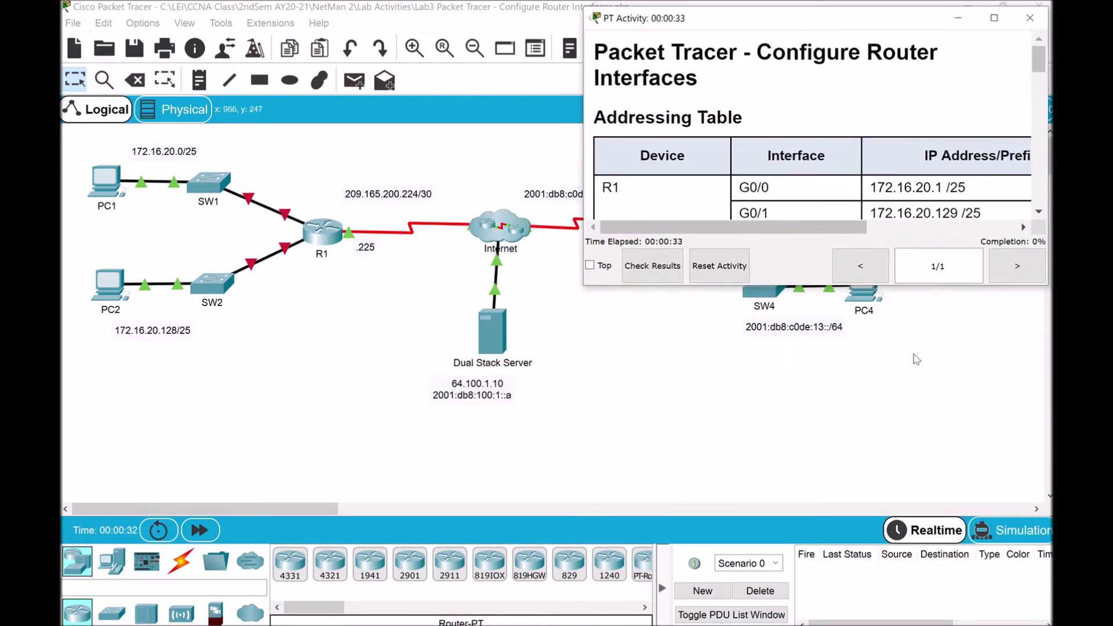
pyautogui.moveTo(784, 343); pyautogui.dragTo(784, 625)
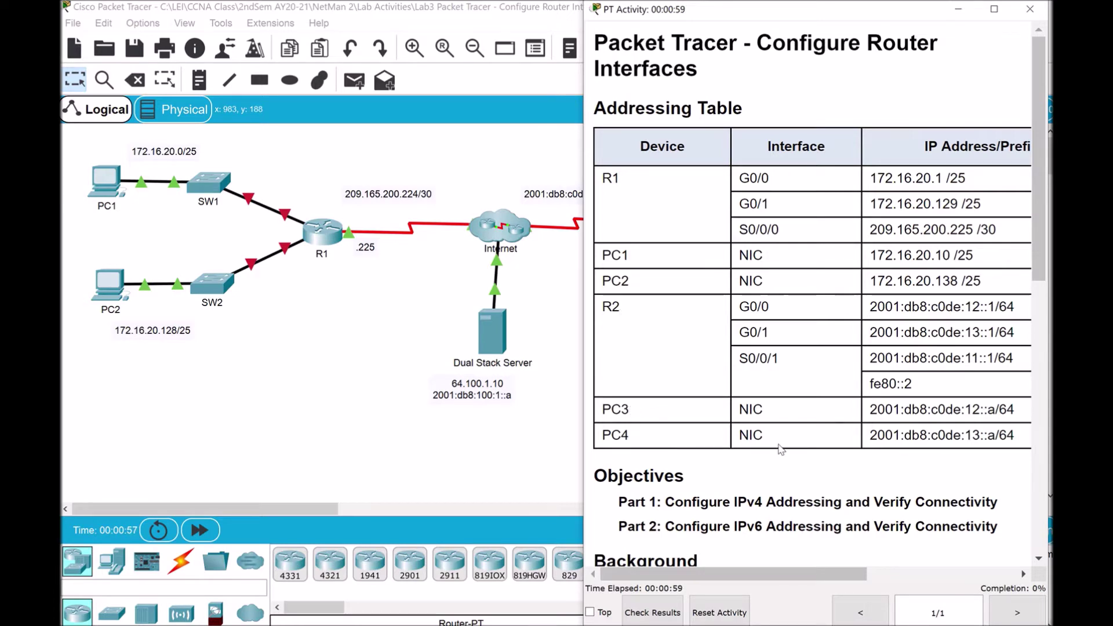
pyautogui.moveTo(764, 569)
pyautogui.mouseDown()
pyautogui.moveTo(803, 576)
pyautogui.moveTo(769, 580)
pyautogui.mouseUp()
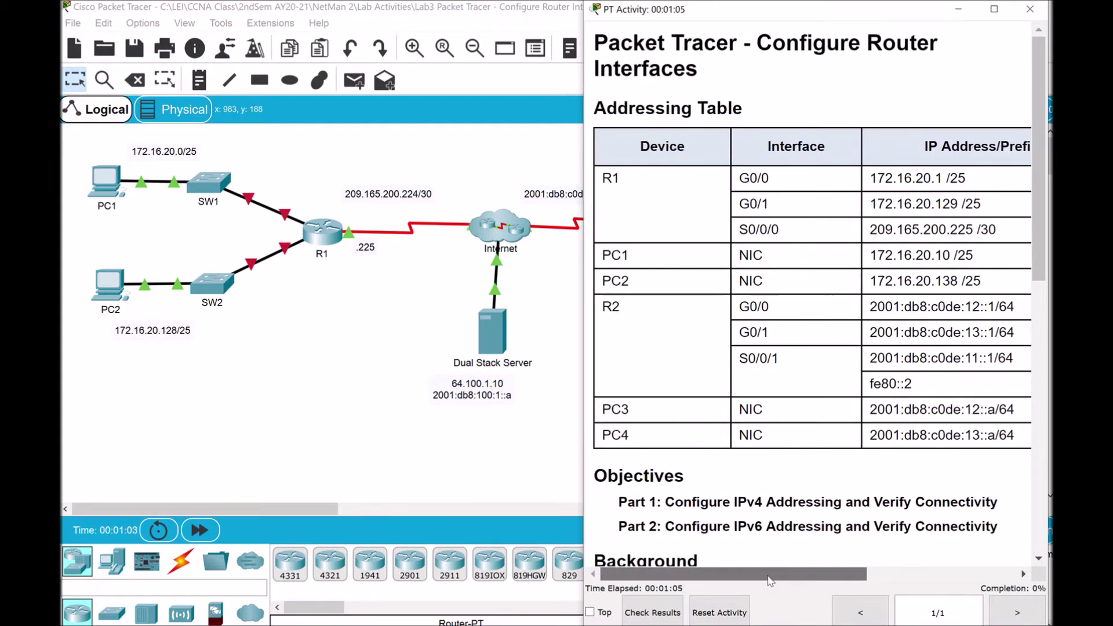
pyautogui.moveTo(771, 581); pyautogui.dragTo(895, 582)
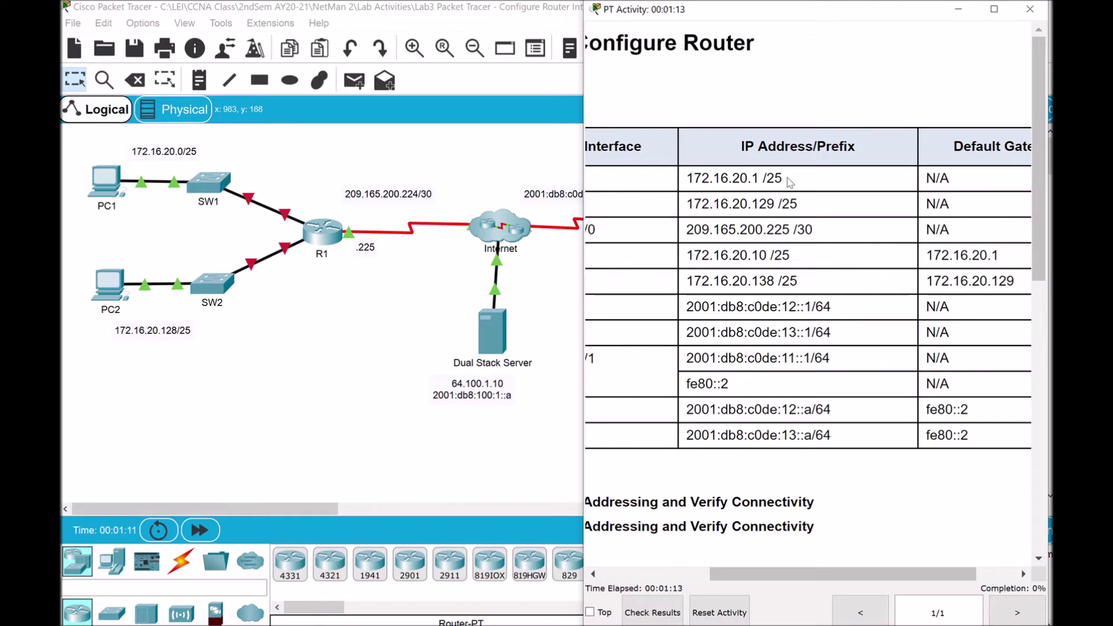
pyautogui.moveTo(831, 578); pyautogui.dragTo(722, 578)
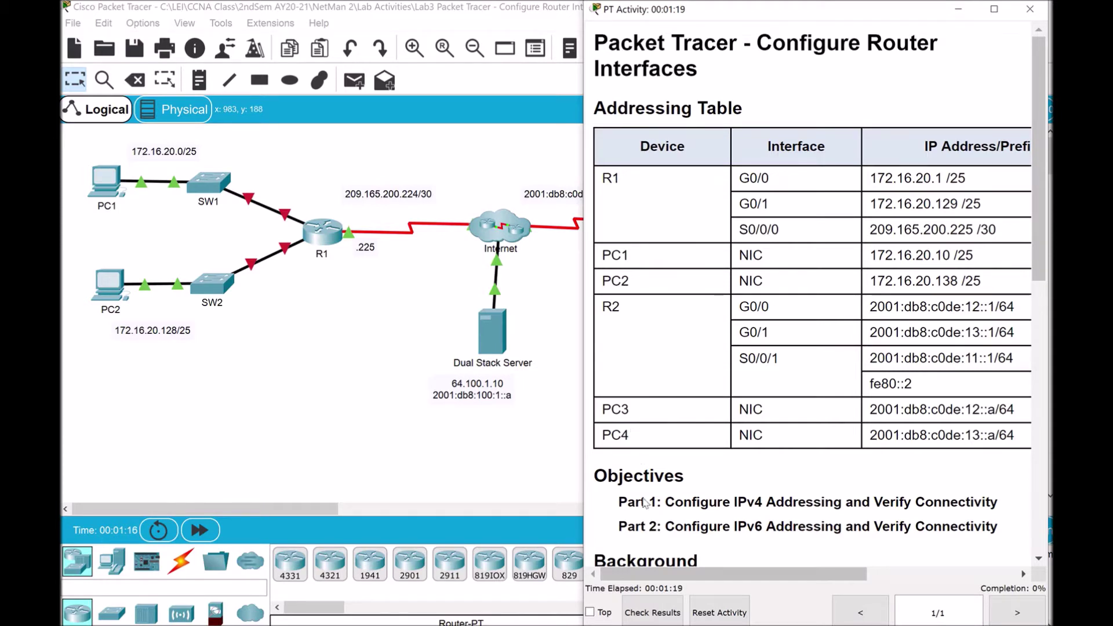
pyautogui.moveTo(681, 578); pyautogui.dragTo(652, 574)
pyautogui.moveTo(1046, 241); pyautogui.dragTo(1041, 355)
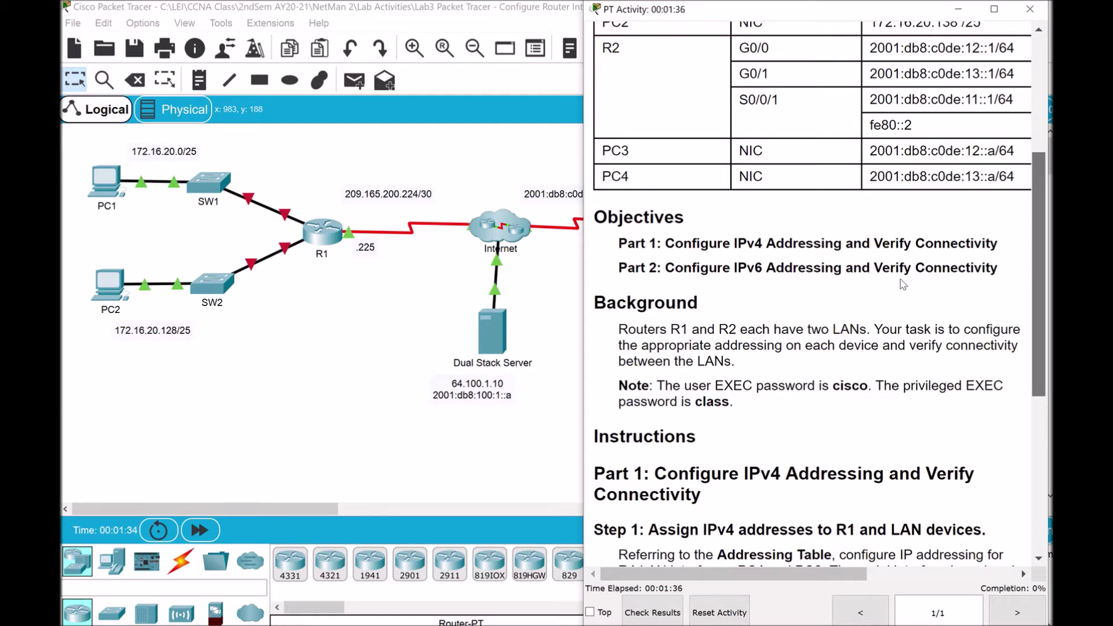
pyautogui.scroll(3, 1033, 294)
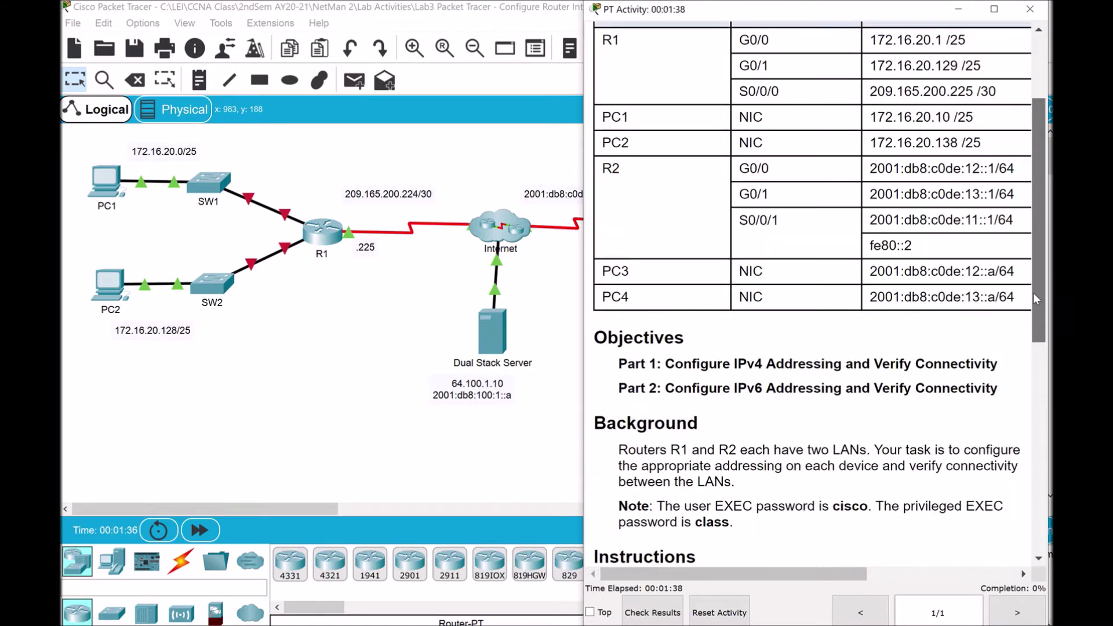
pyautogui.moveTo(1038, 300); pyautogui.dragTo(1038, 389)
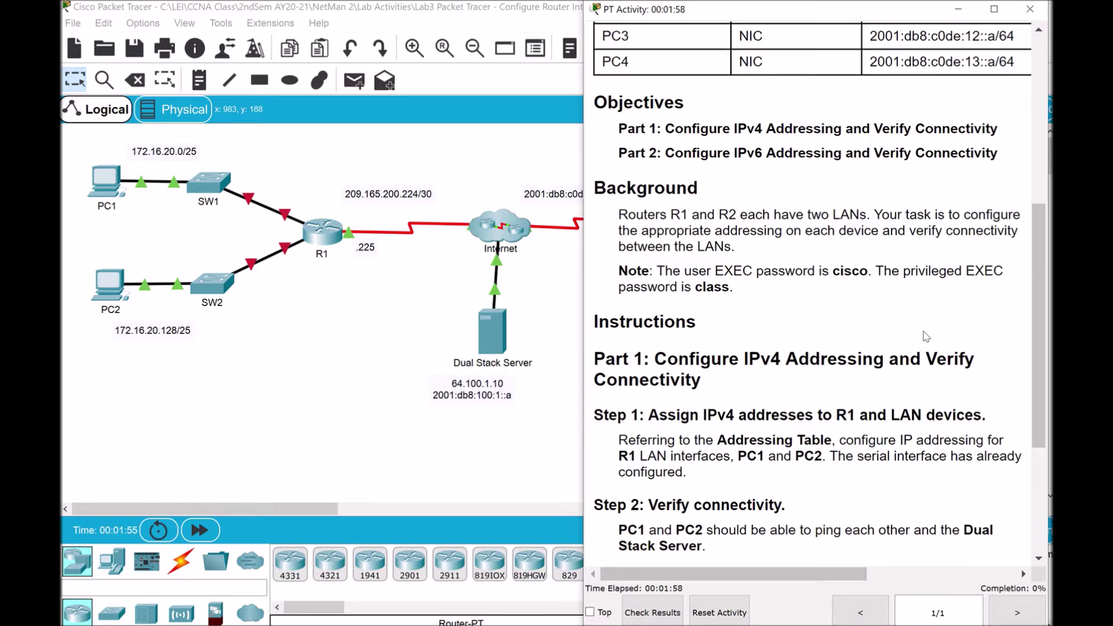
pyautogui.moveTo(1034, 314); pyautogui.dragTo(1037, 331)
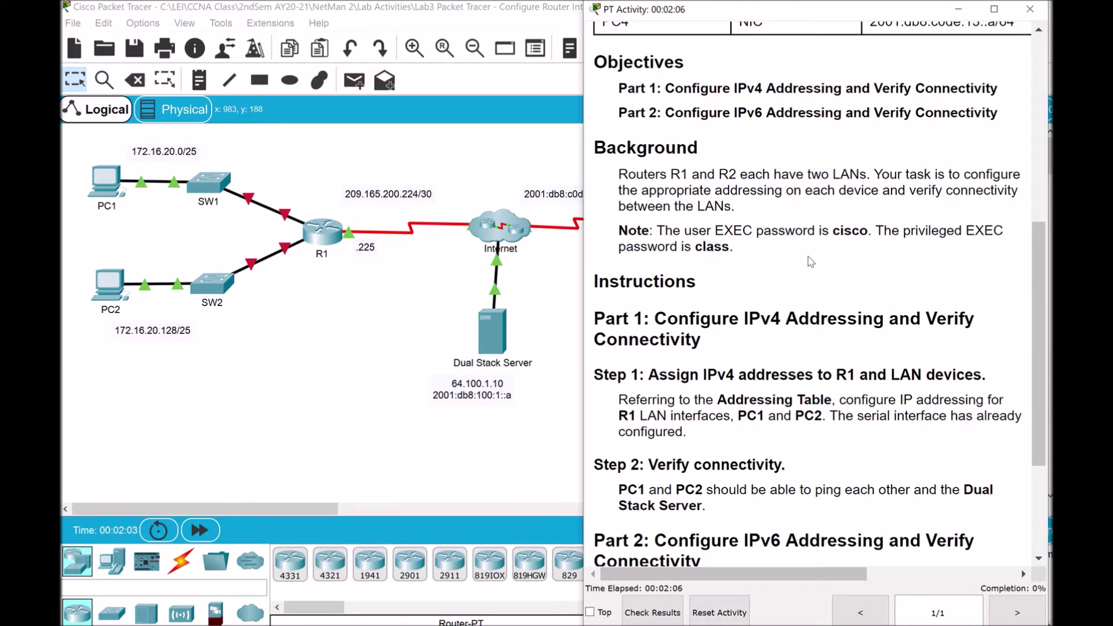
pyautogui.moveTo(1042, 309); pyautogui.dragTo(1050, 395)
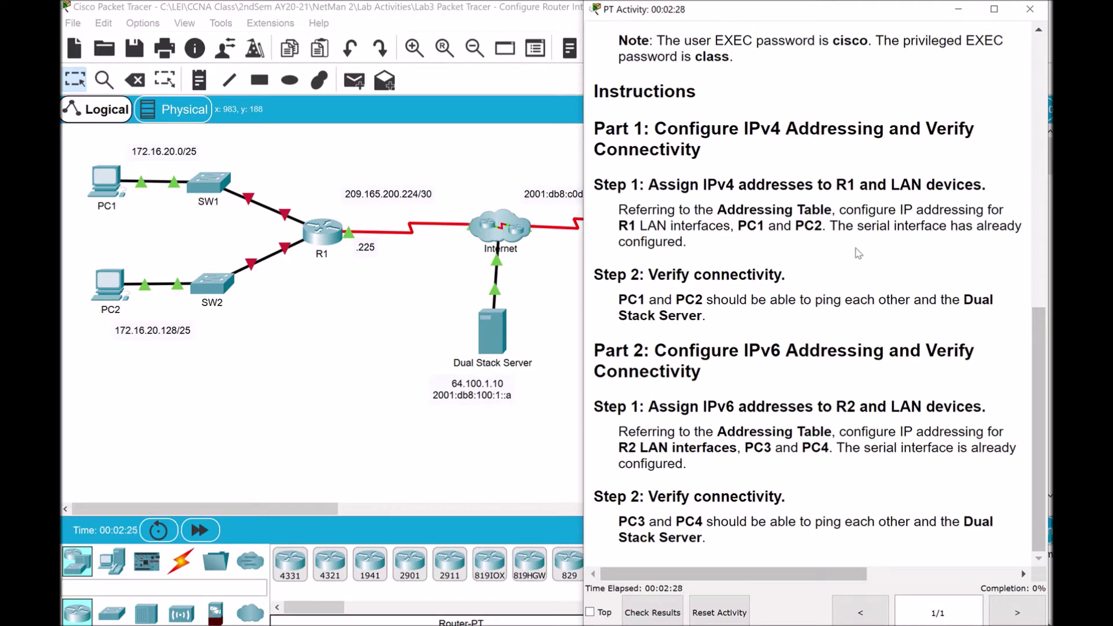
pyautogui.moveTo(1039, 366); pyautogui.dragTo(1023, 94)
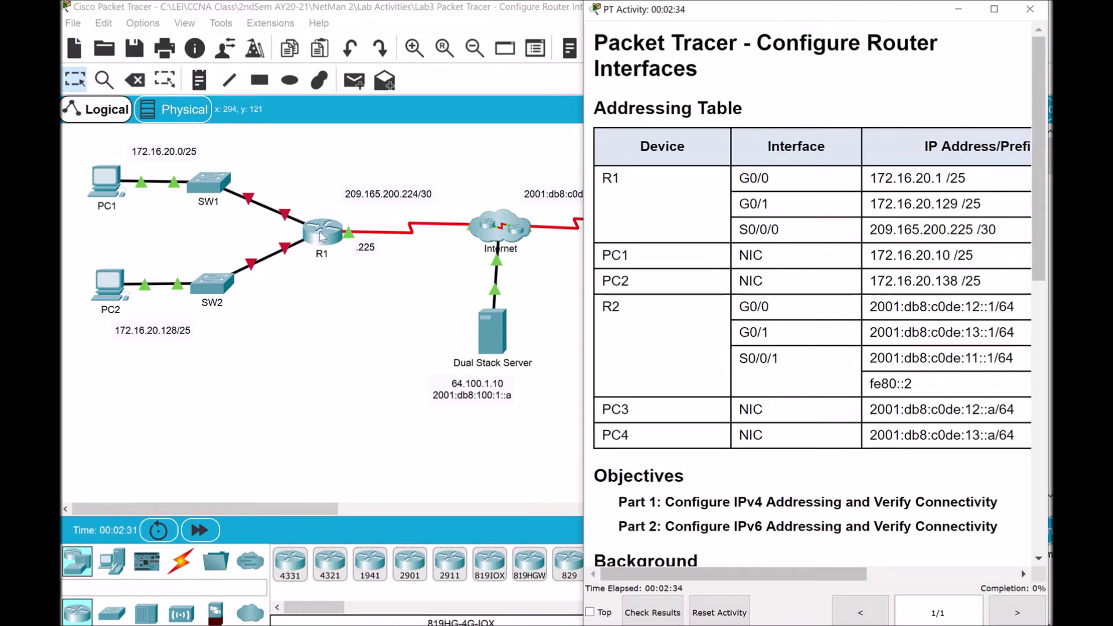
# - Open R1's window, position it beside the activity instructions, and switch to its CLI
pyautogui.click(321, 235)
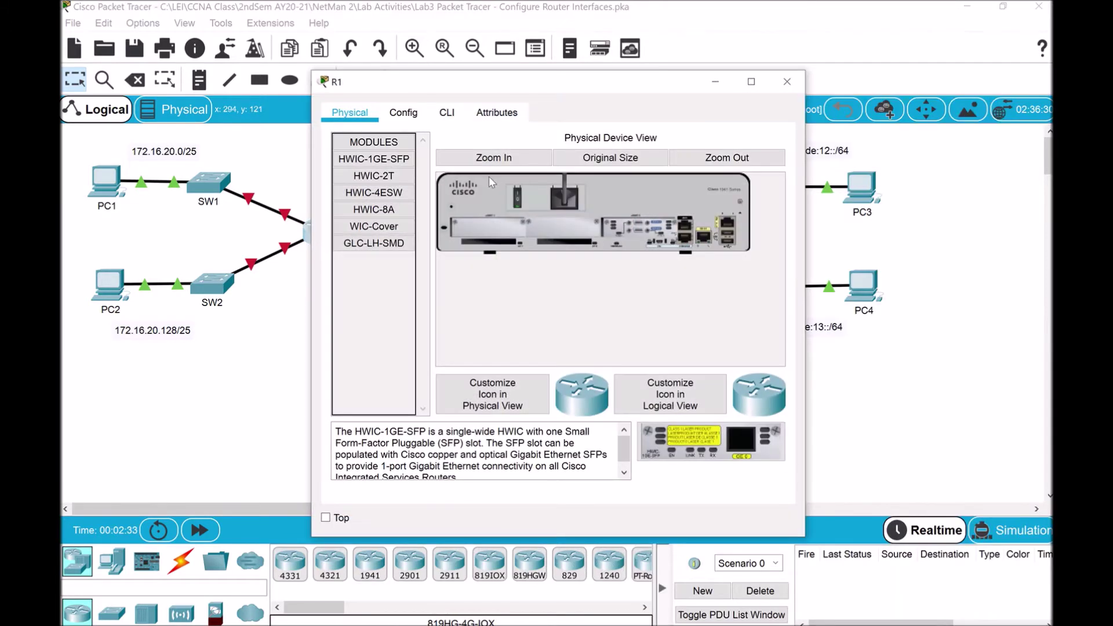
pyautogui.moveTo(523, 73); pyautogui.dragTo(347, 58)
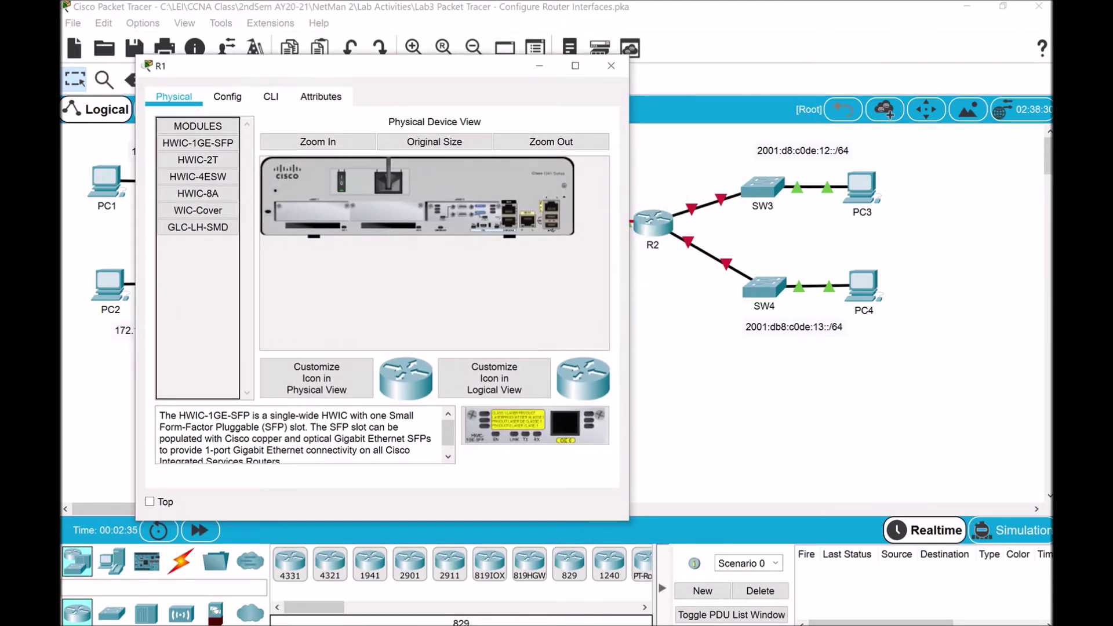
pyautogui.click(684, 582)
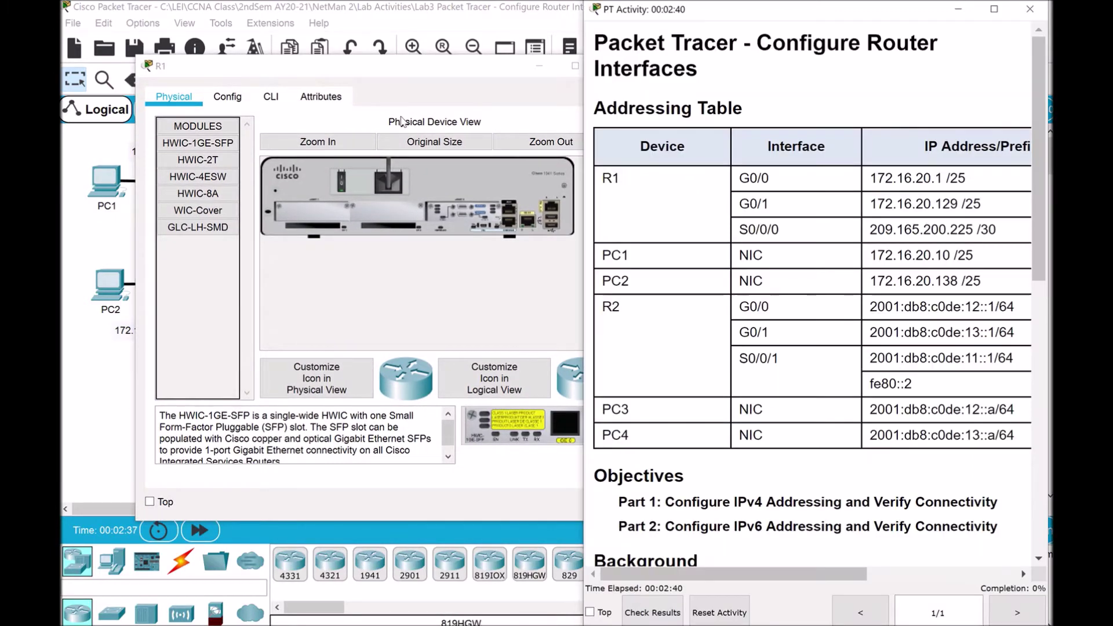
pyautogui.moveTo(429, 72); pyautogui.dragTo(373, 64)
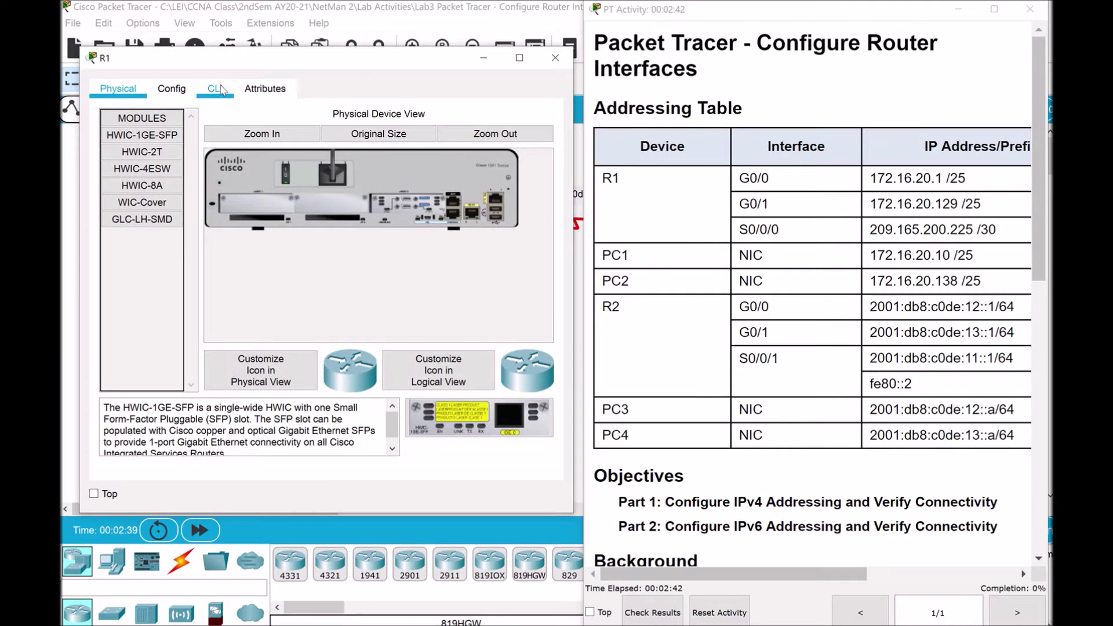
pyautogui.click(218, 88)
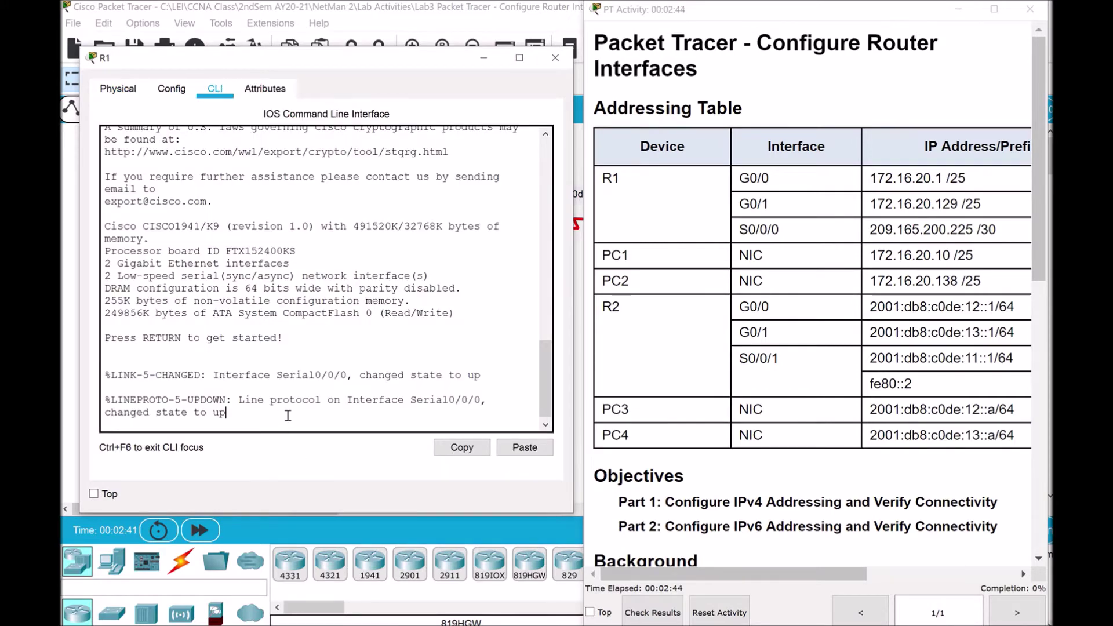
# - Log into R1's console, enable privileged EXEC, and enter global configuration with 'config ter'
pyautogui.press('Return')
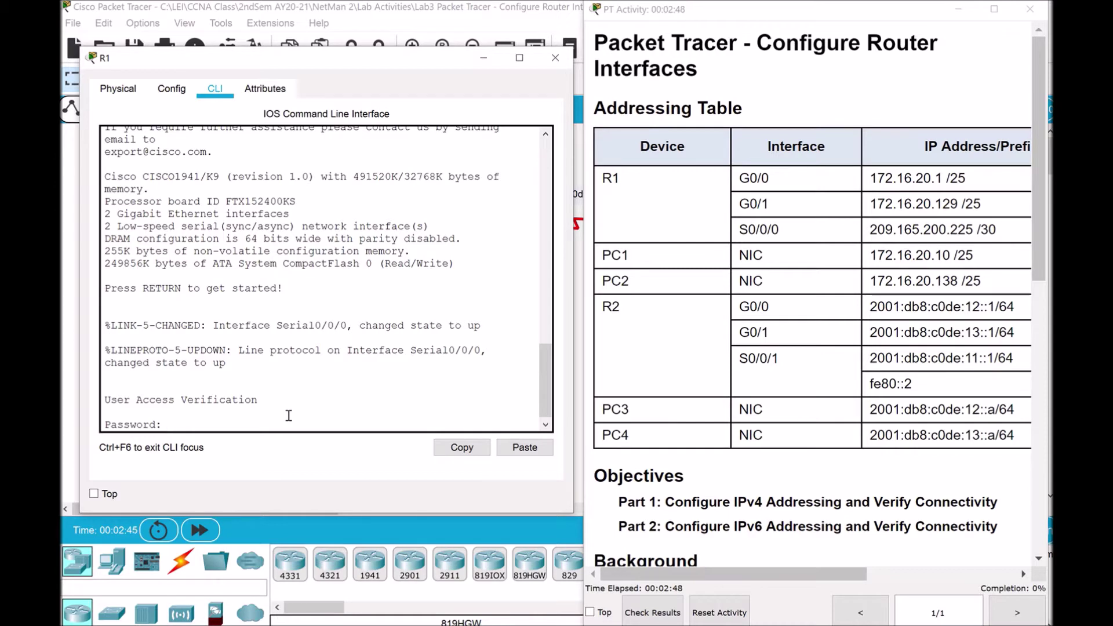
pyautogui.press('Return')
pyautogui.write('en')
pyautogui.press('Return')
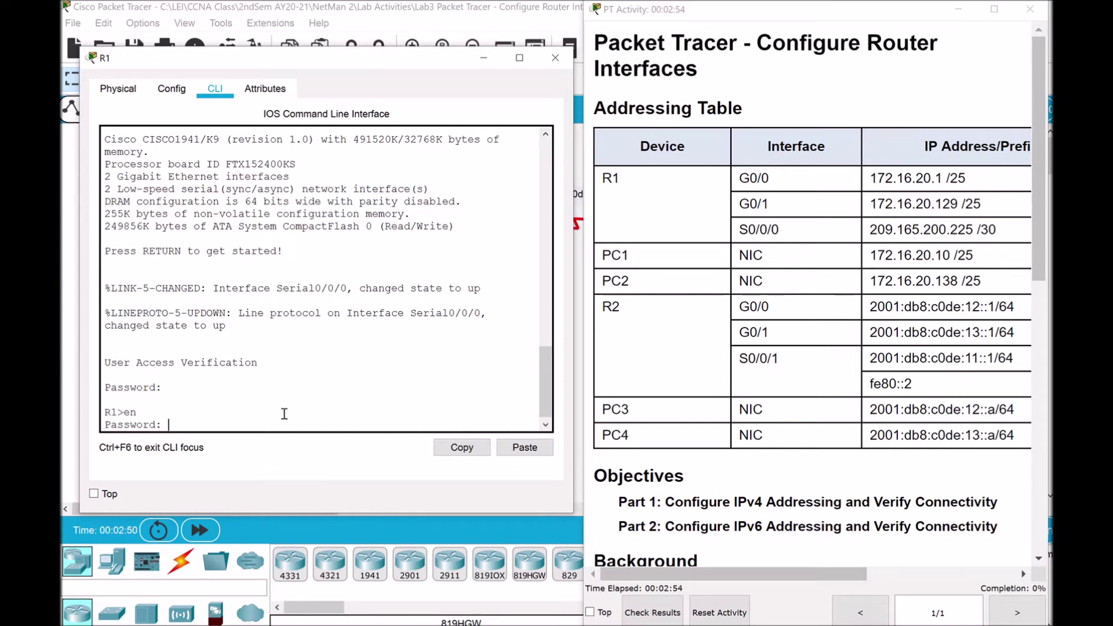
pyautogui.press('Return')
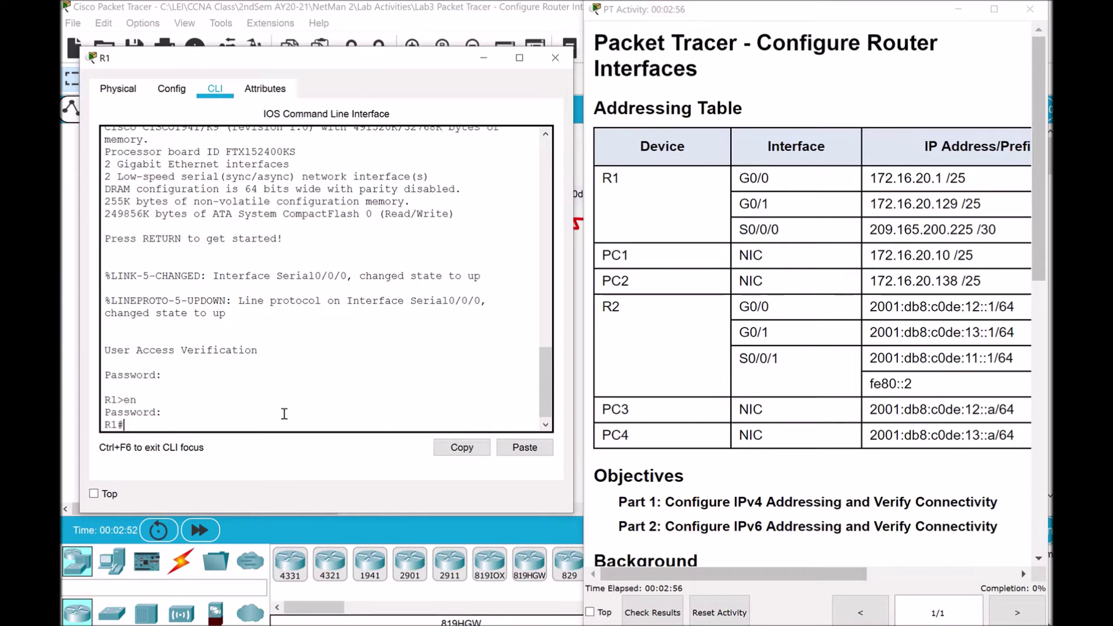
pyautogui.write('config ter')
pyautogui.press('Return')
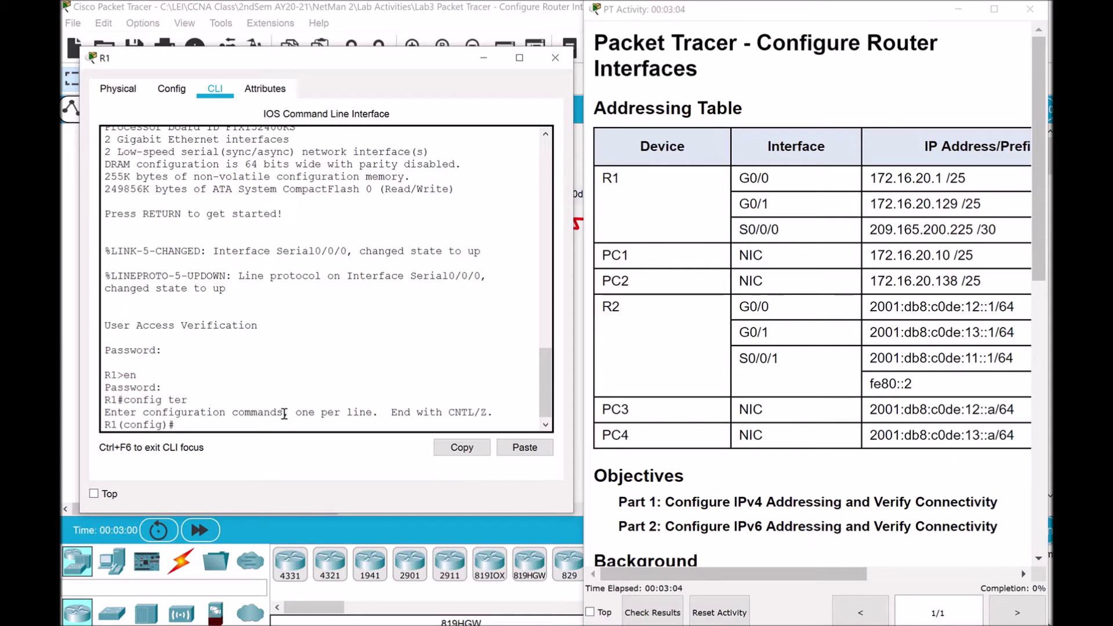
# - Enter interface G0/0 configuration and start typing 'ip address 172' for its IPv4 address
pyautogui.write('interfa')
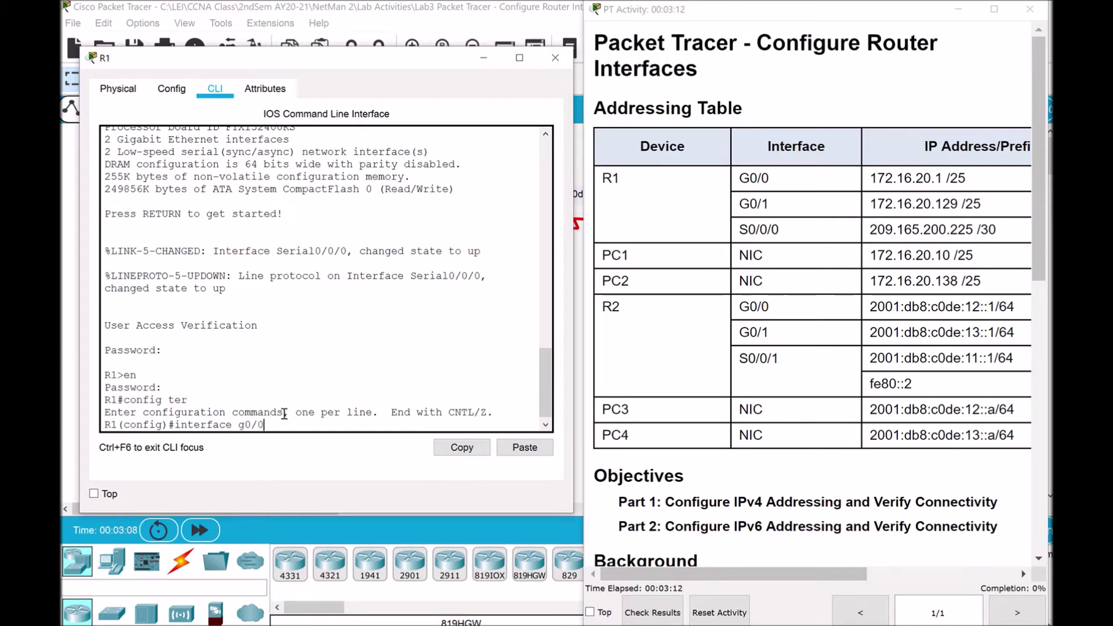
pyautogui.write('ce g0/0')
pyautogui.press('Return')
pyautogui.write('ip address ')
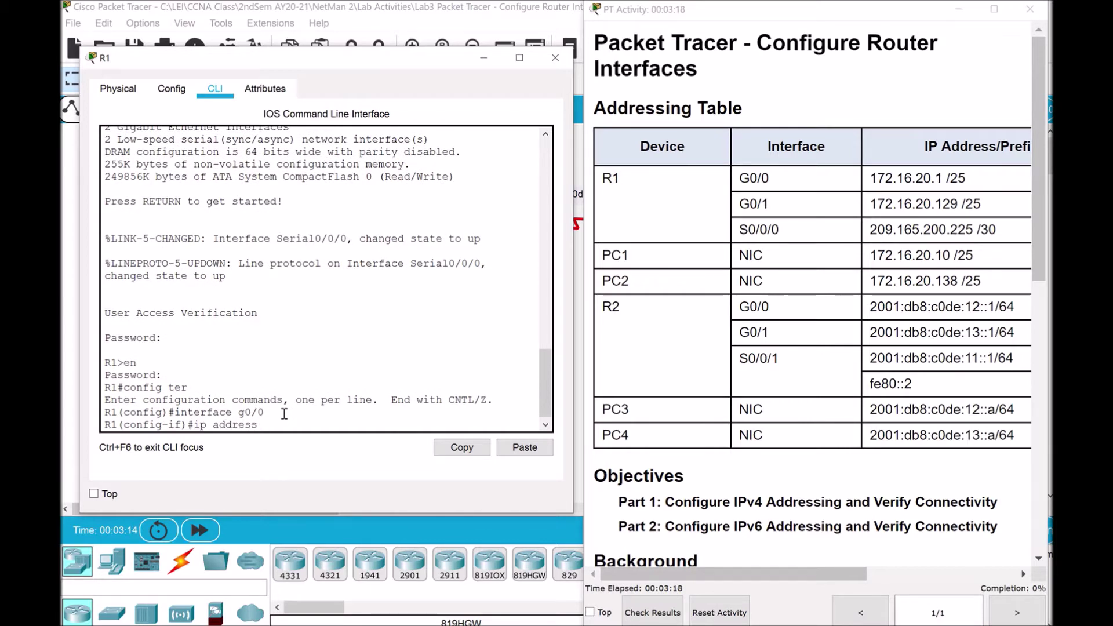
pyautogui.write('172.')
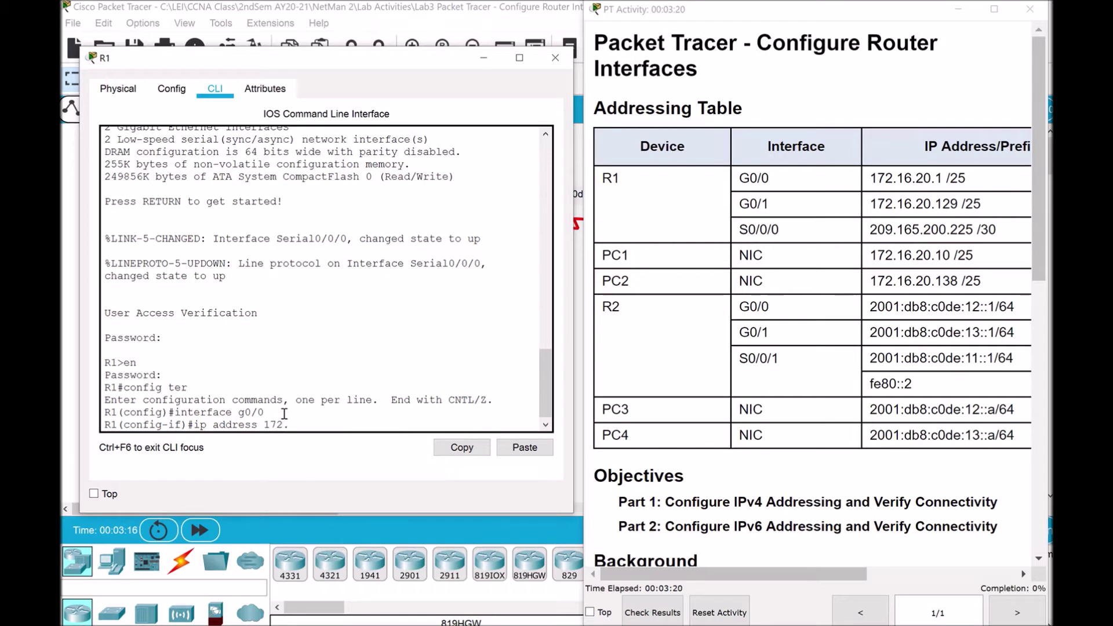
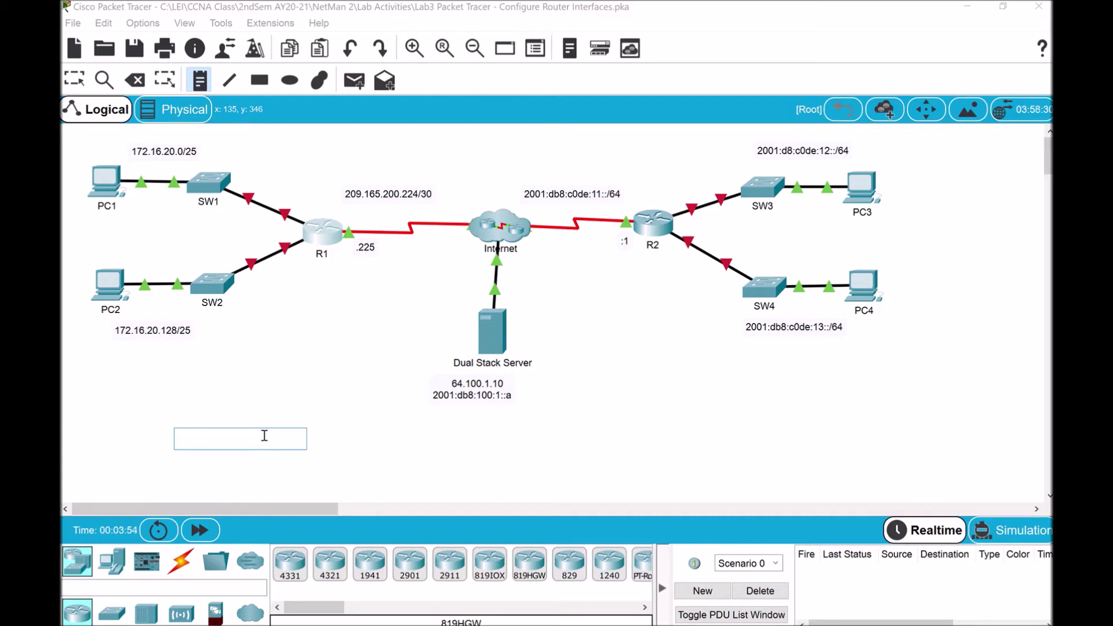
# - Type the binary mask 11111111.11111111.11111111.10000000 in the note and begin its decimal form
pyautogui.write('11111111')
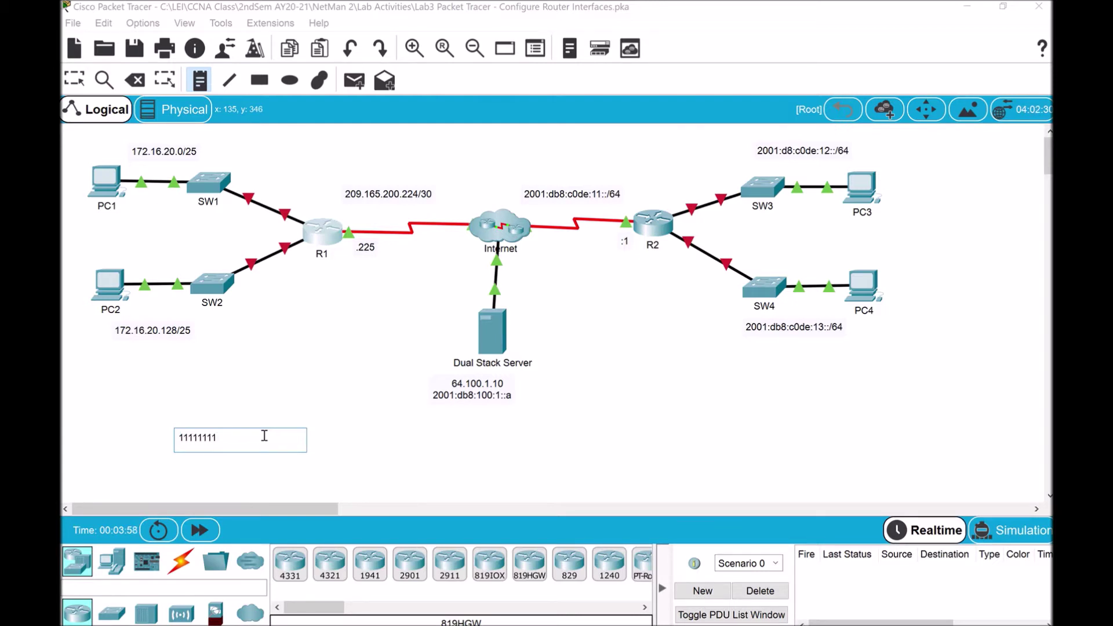
pyautogui.write('.11111111.11111111.')
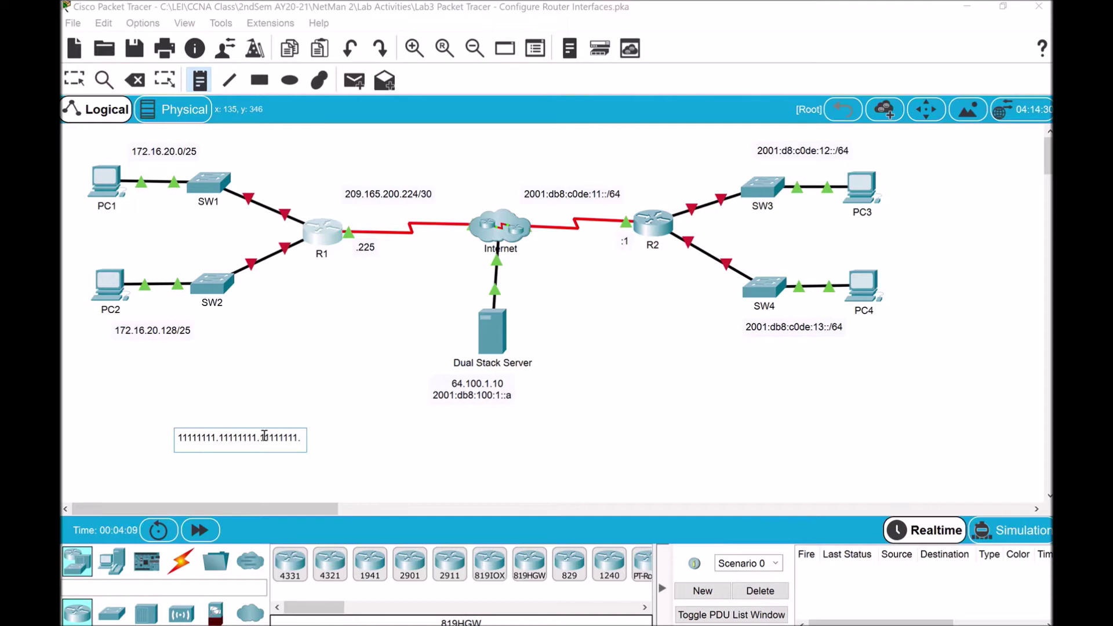
pyautogui.write('10')
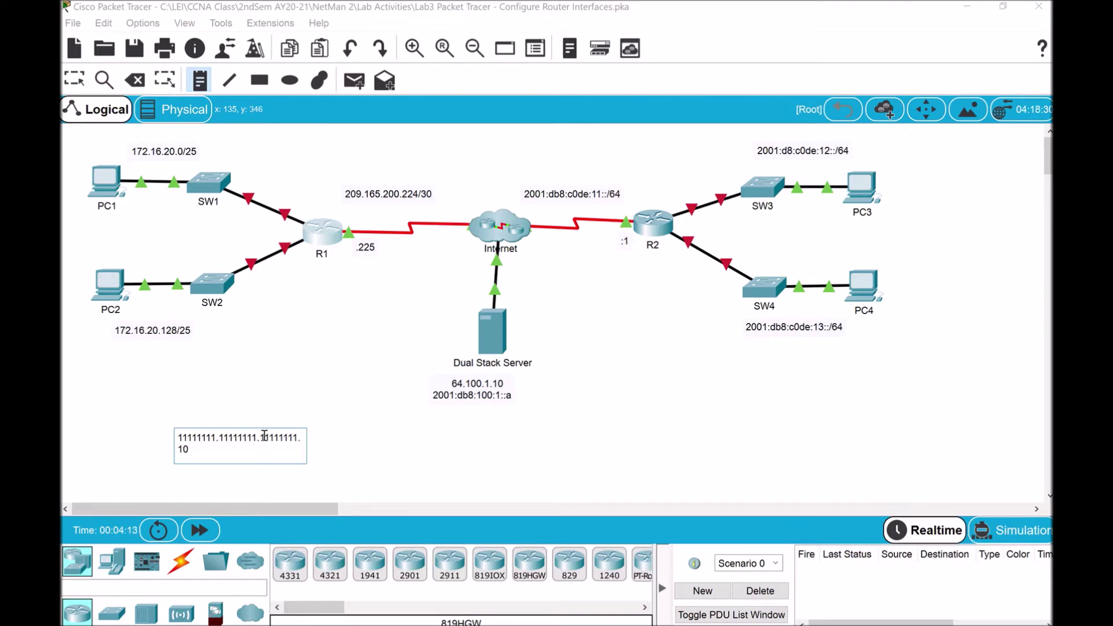
pyautogui.write('00000')
pyautogui.press('Return')
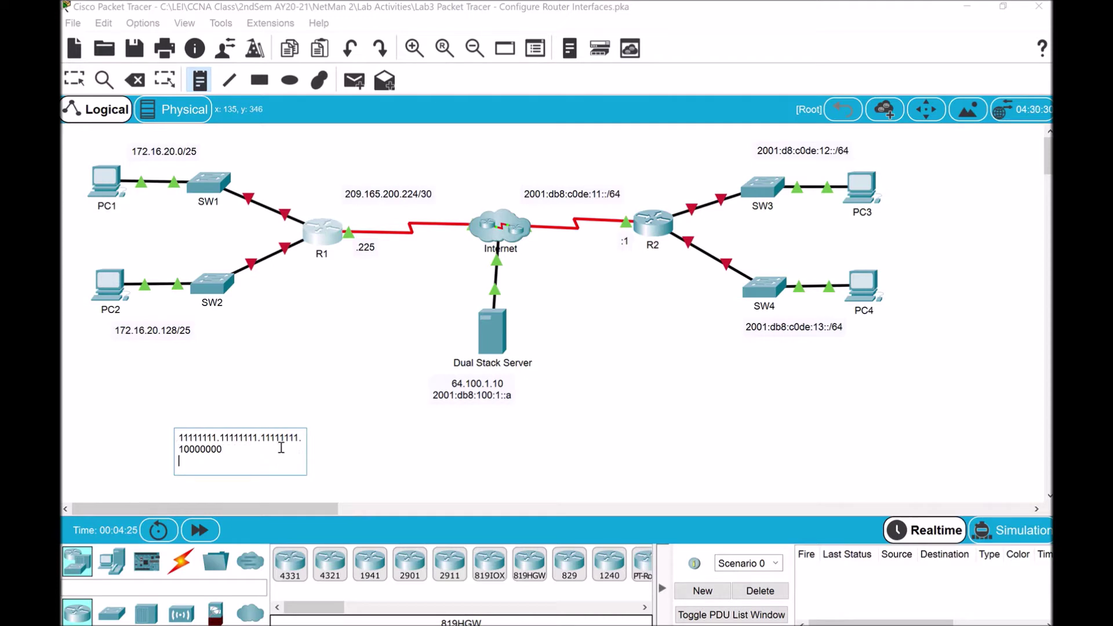
pyautogui.press('Return')
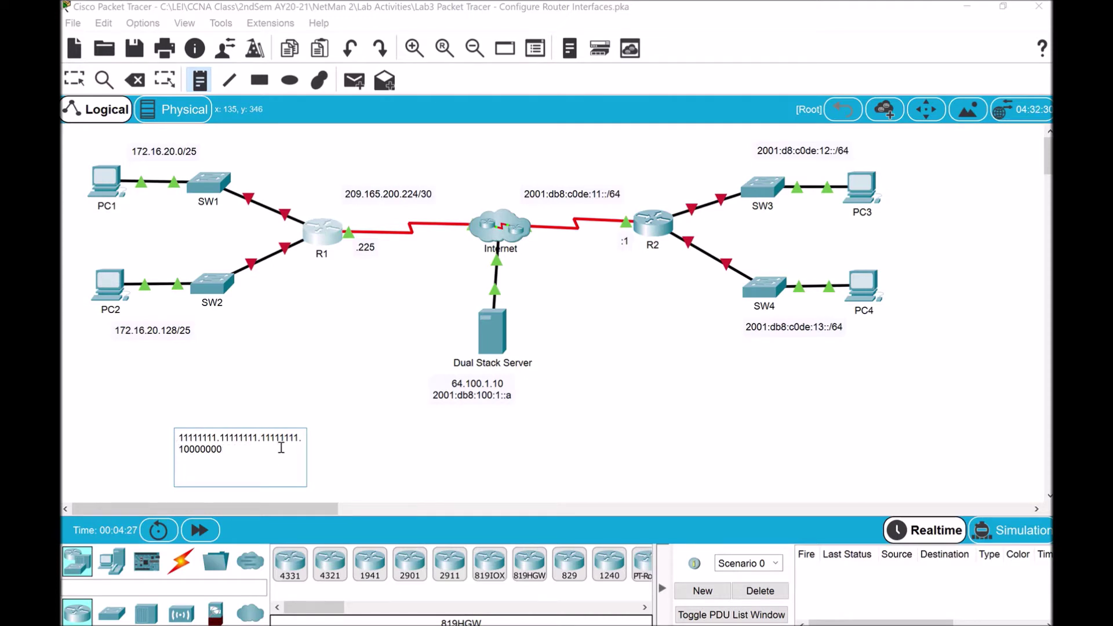
pyautogui.write('255.255.255.')
# - Highlight the last-octet bits of the binary mask: the single network bit, then the host bits
pyautogui.moveTo(222, 449); pyautogui.dragTo(180, 447)
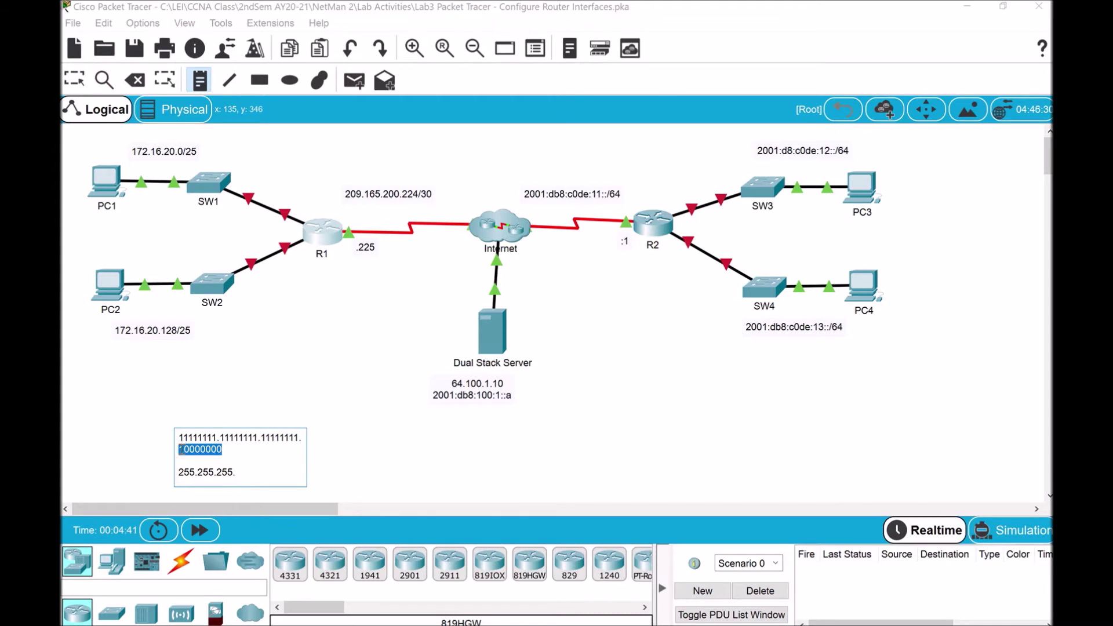
pyautogui.click(181, 449)
pyautogui.moveTo(180, 449); pyautogui.dragTo(185, 449)
pyautogui.click(223, 449)
pyautogui.click(217, 449)
pyautogui.moveTo(216, 449); pyautogui.dragTo(210, 451)
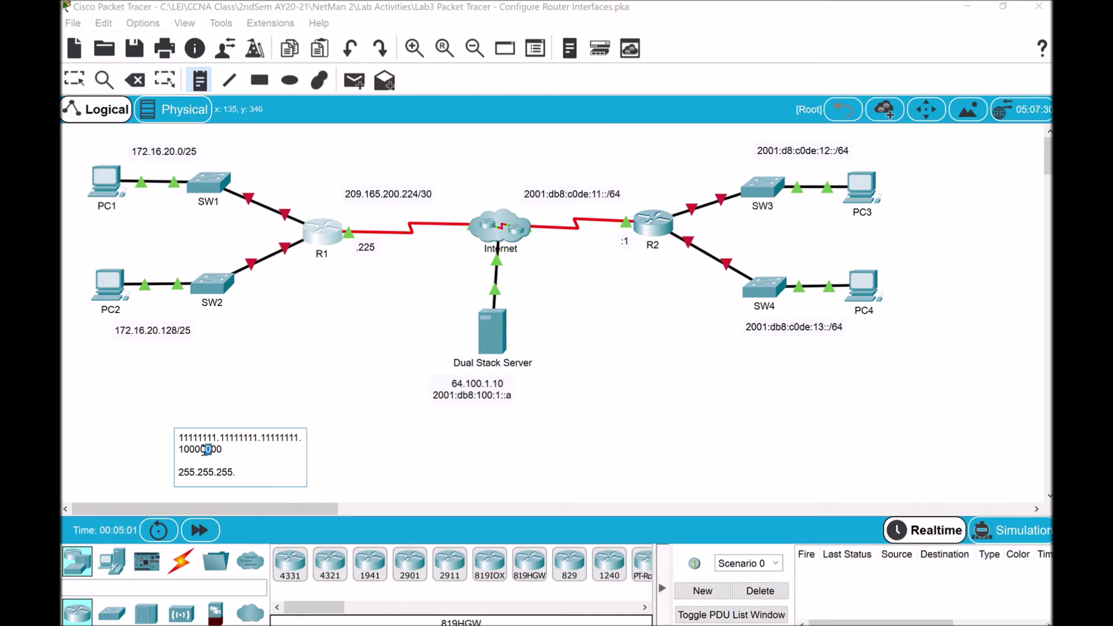
pyautogui.moveTo(200, 450); pyautogui.dragTo(193, 449)
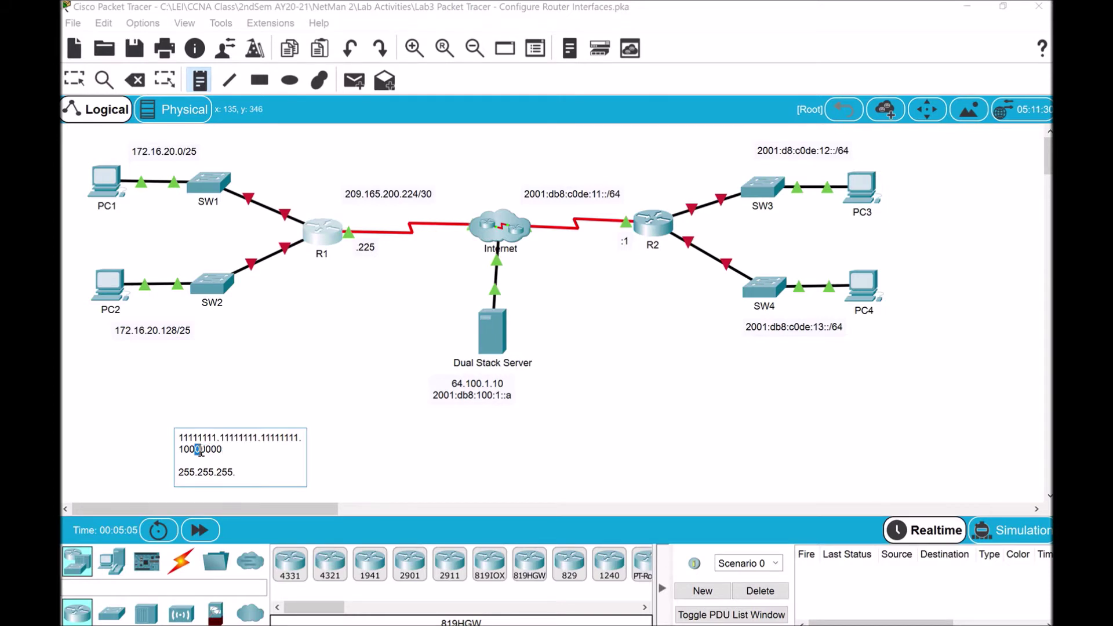
pyautogui.moveTo(195, 450); pyautogui.dragTo(184, 450)
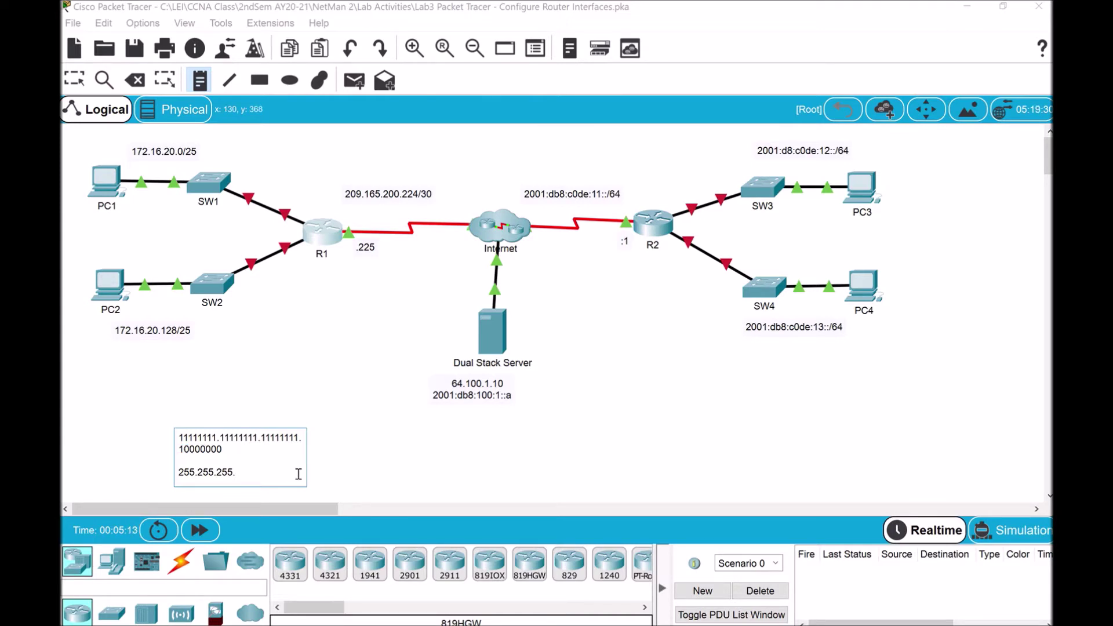
# - Complete the decimal mask as 255.255.255.128 and finish editing the note
pyautogui.write('128')
pyautogui.moveTo(299, 474); pyautogui.dragTo(175, 474)
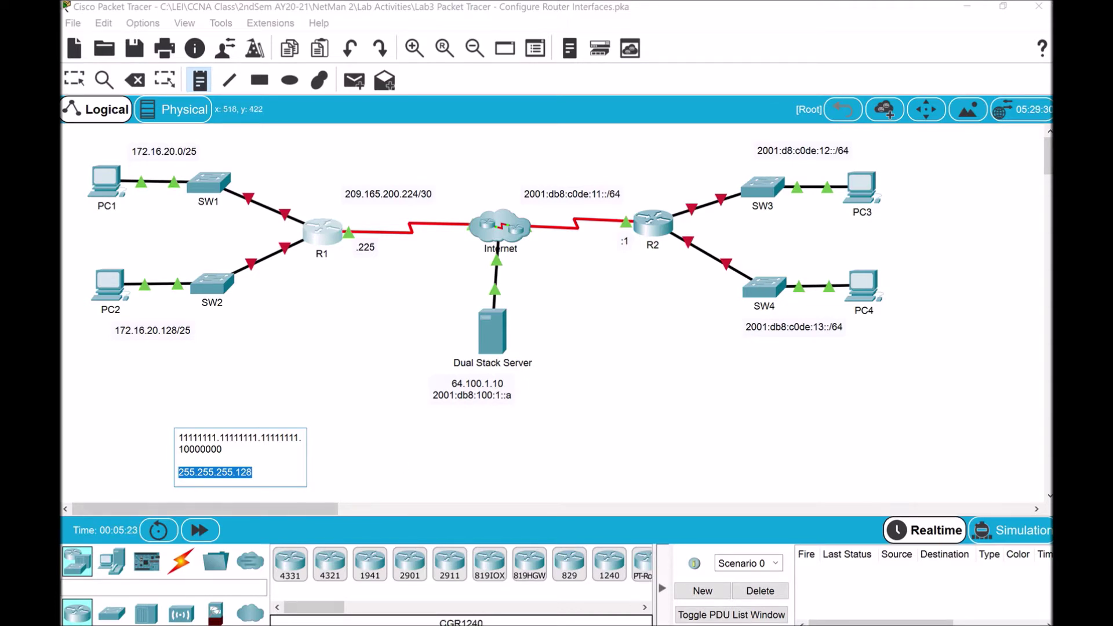
pyautogui.press('Escape')
# - Give R1 G0/0 172.16.20.1 255.255.255.128, run no shutdown, and show the addressing table
pyautogui.click(900, 574)
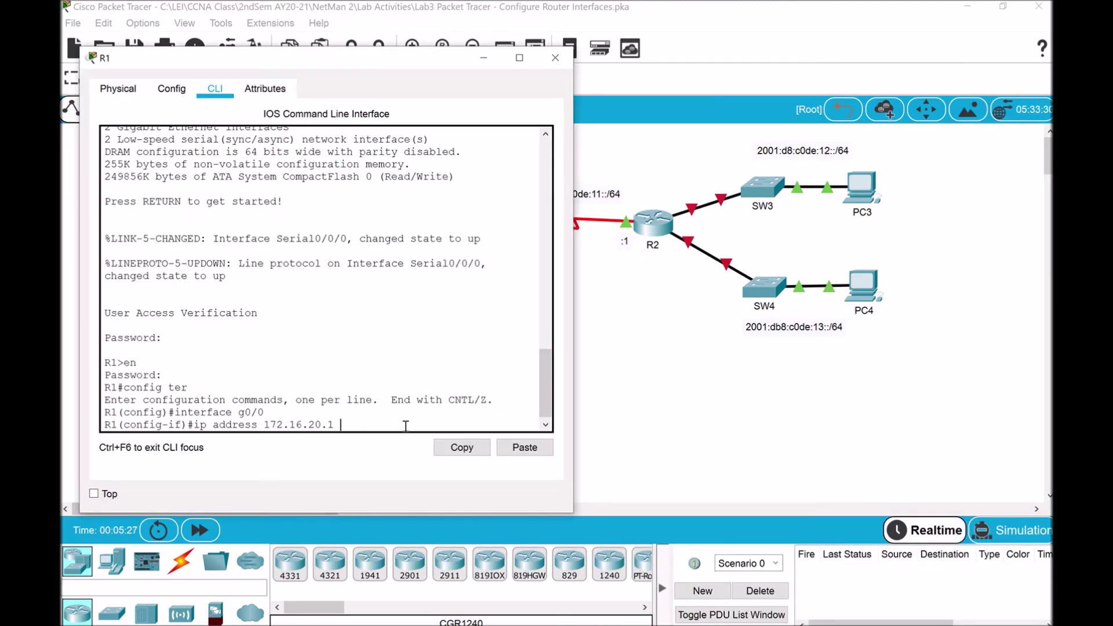
pyautogui.write('55.255.255.128')
pyautogui.press('Return')
pyautogui.write('no shuto')
pyautogui.press('BackSpace')
pyautogui.write('down')
pyautogui.press('Return')
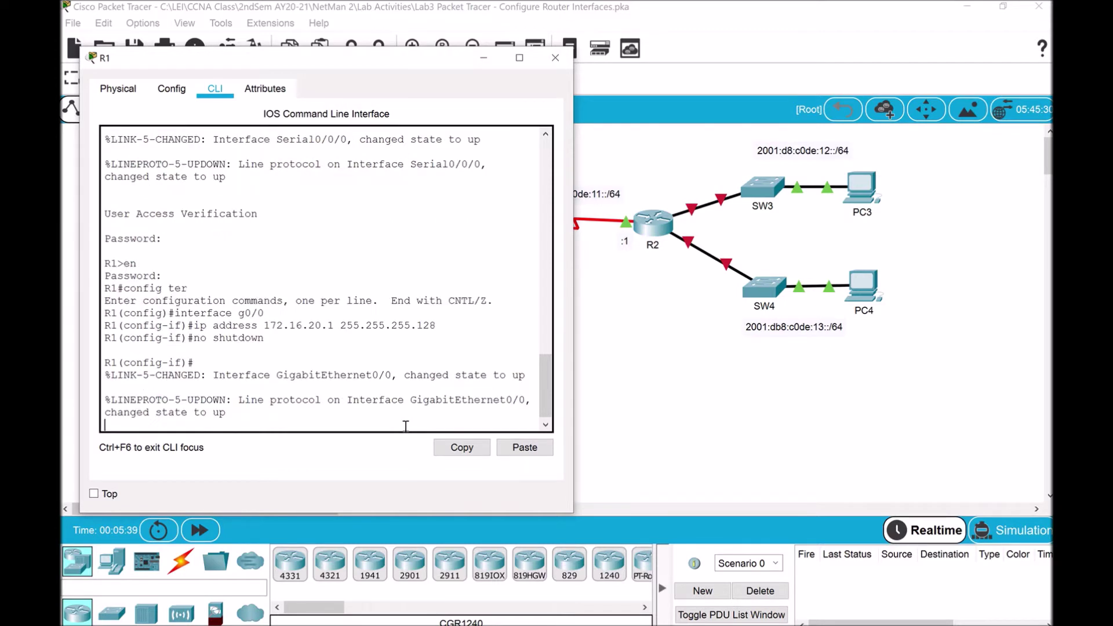
pyautogui.press('Return')
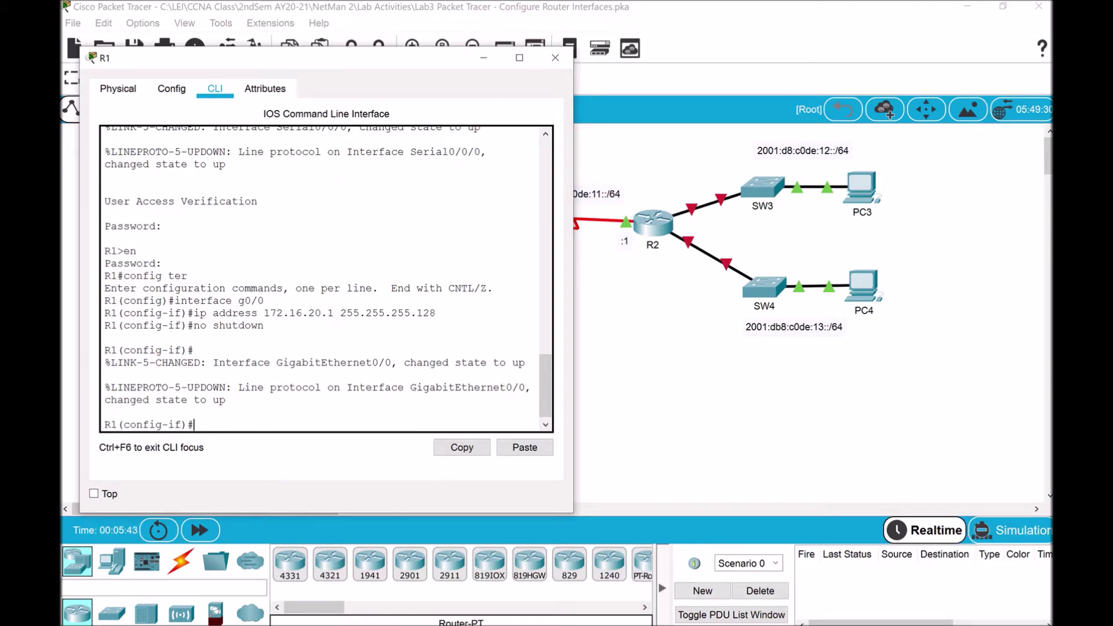
pyautogui.click(716, 610)
pyautogui.click(599, 554)
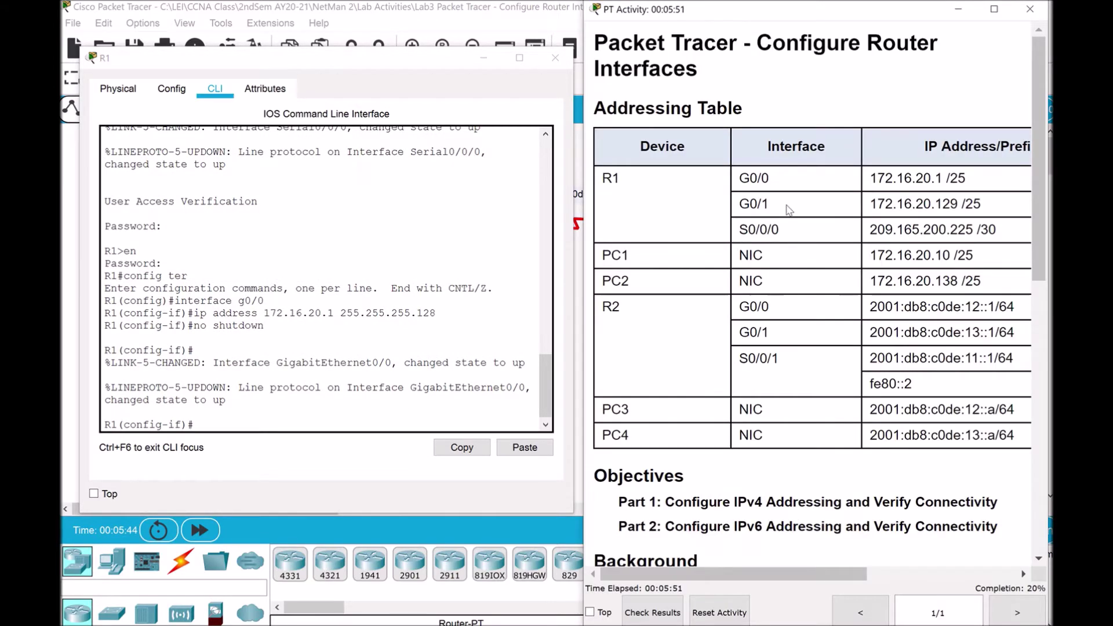
# - Configure R1 interface g0/1 with 172.16.20.129 255.255.255.128 and enable it with no shut
pyautogui.click(228, 421)
pyautogui.write('interface g0/1')
pyautogui.press('Return')
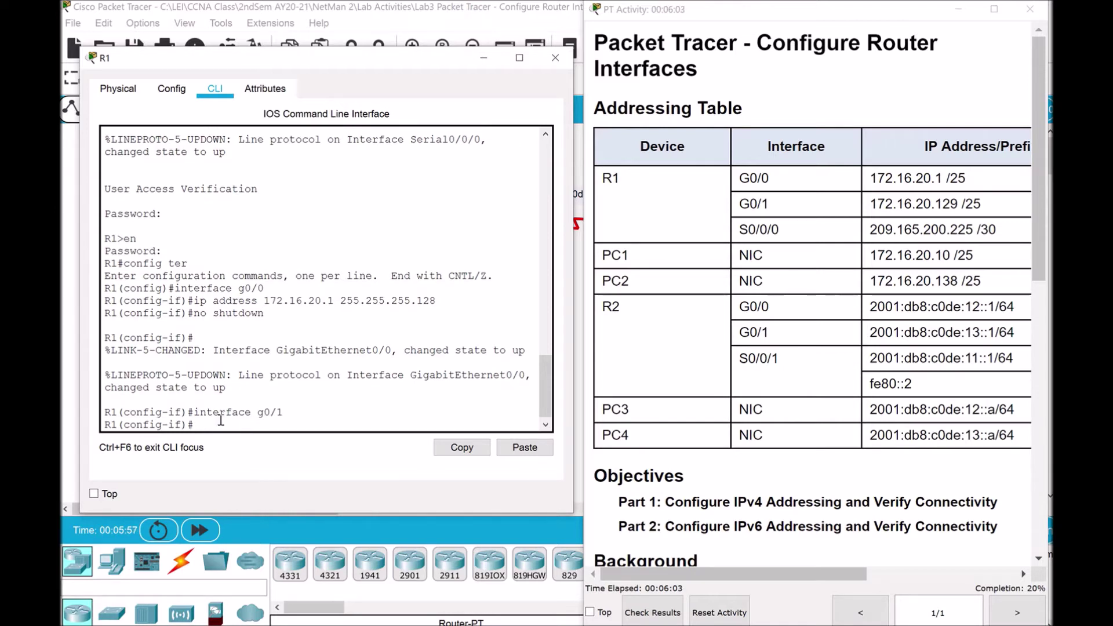
pyautogui.write('ip adress 172.1')
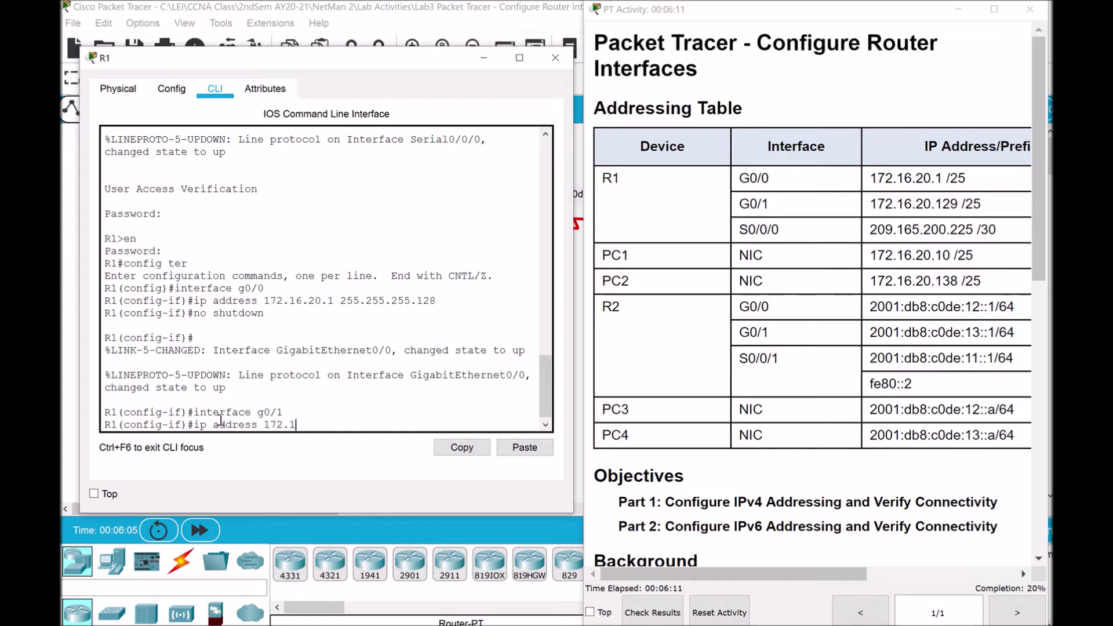
pyautogui.write('6.20.129 255.255.255.255.126')
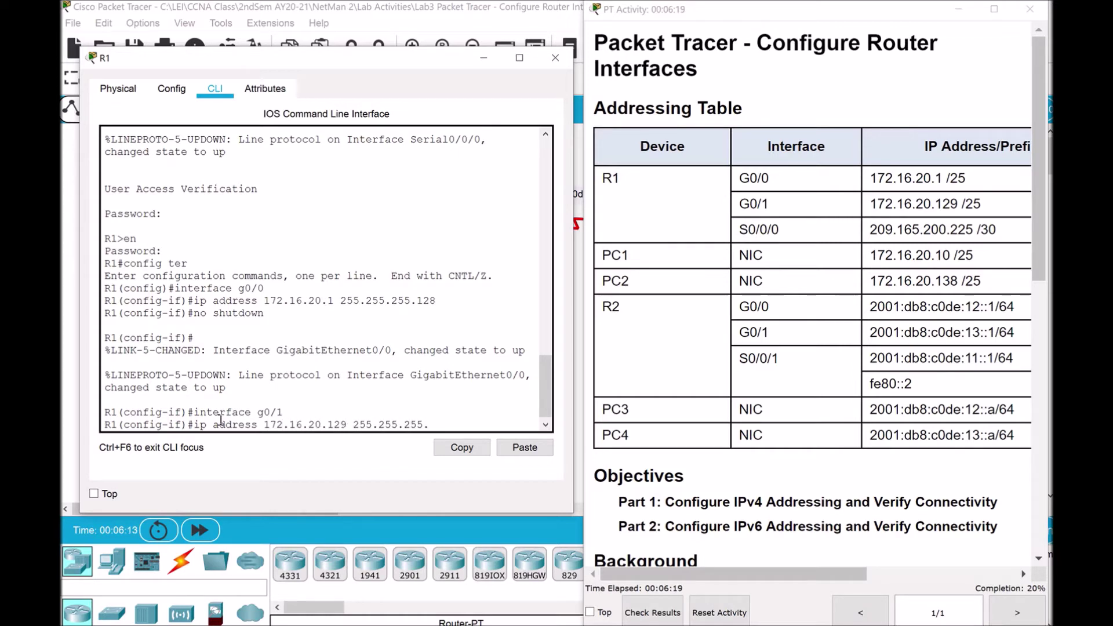
pyautogui.press('Return')
pyautogui.write('no shut')
pyautogui.press('Return')
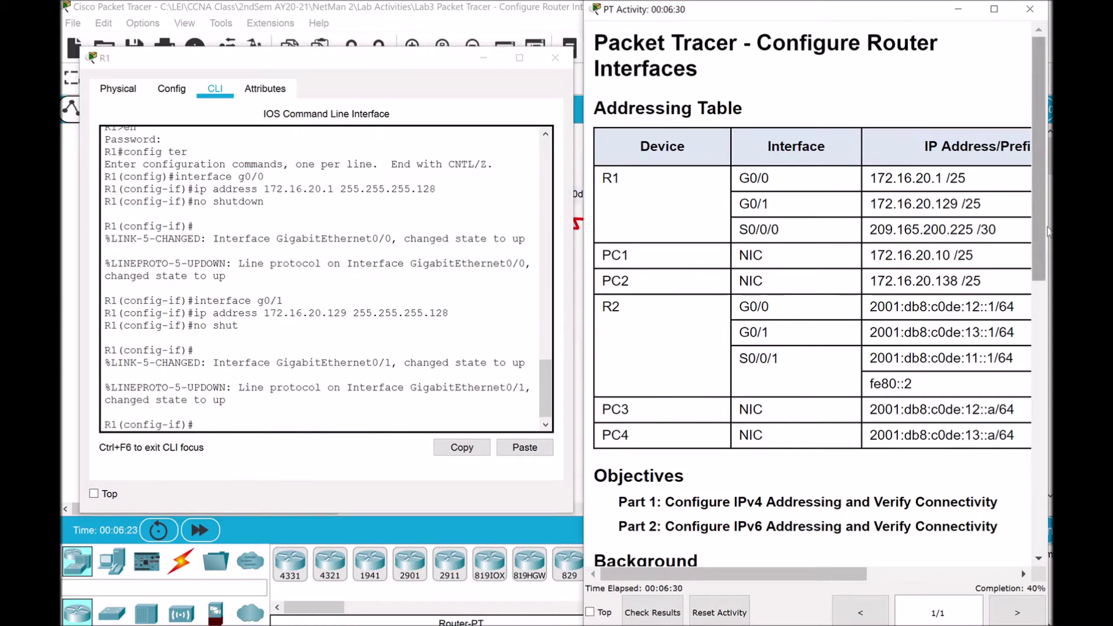
# - Review the instructions, noting the serial interface is already configured, and return to the topology
pyautogui.moveTo(1042, 248); pyautogui.dragTo(1049, 434)
pyautogui.scroll(1, 704, 395)
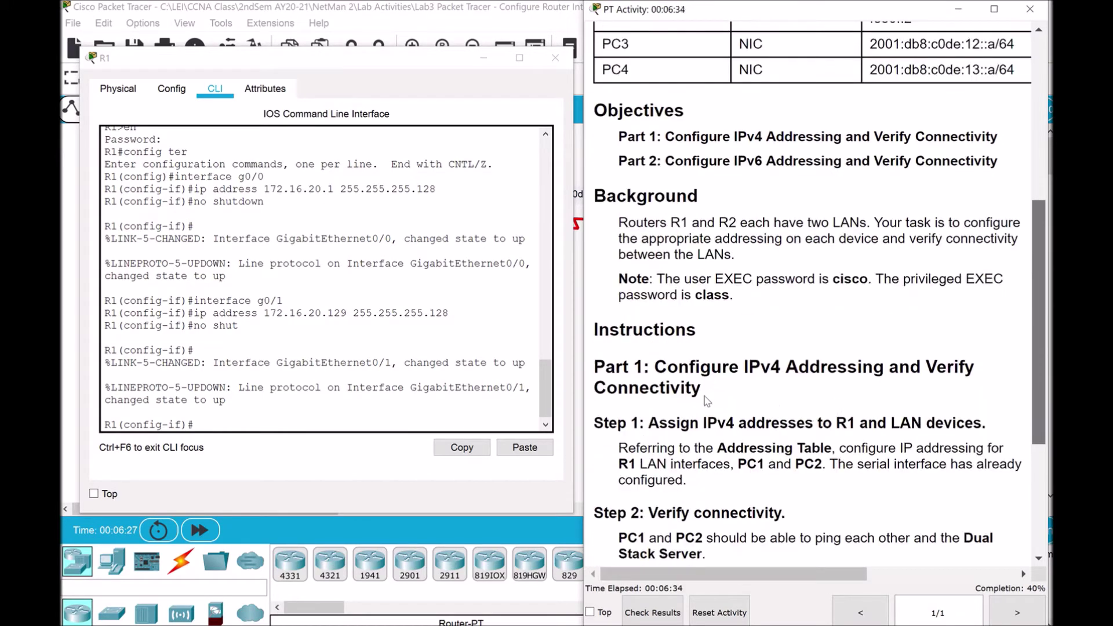
pyautogui.moveTo(830, 463); pyautogui.dragTo(862, 487)
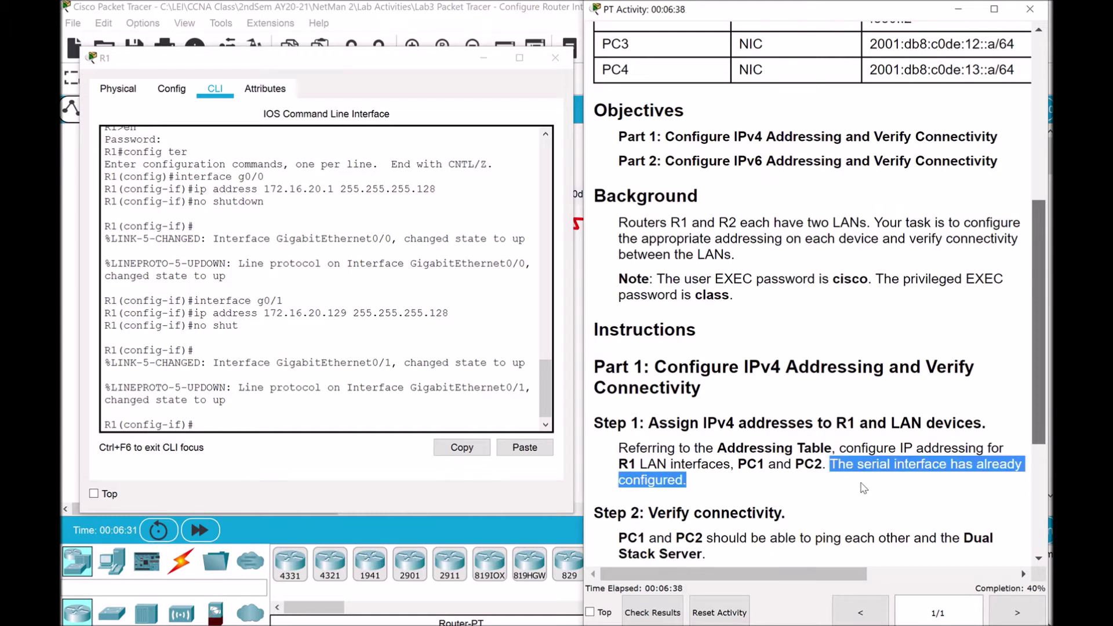
pyautogui.click(69, 329)
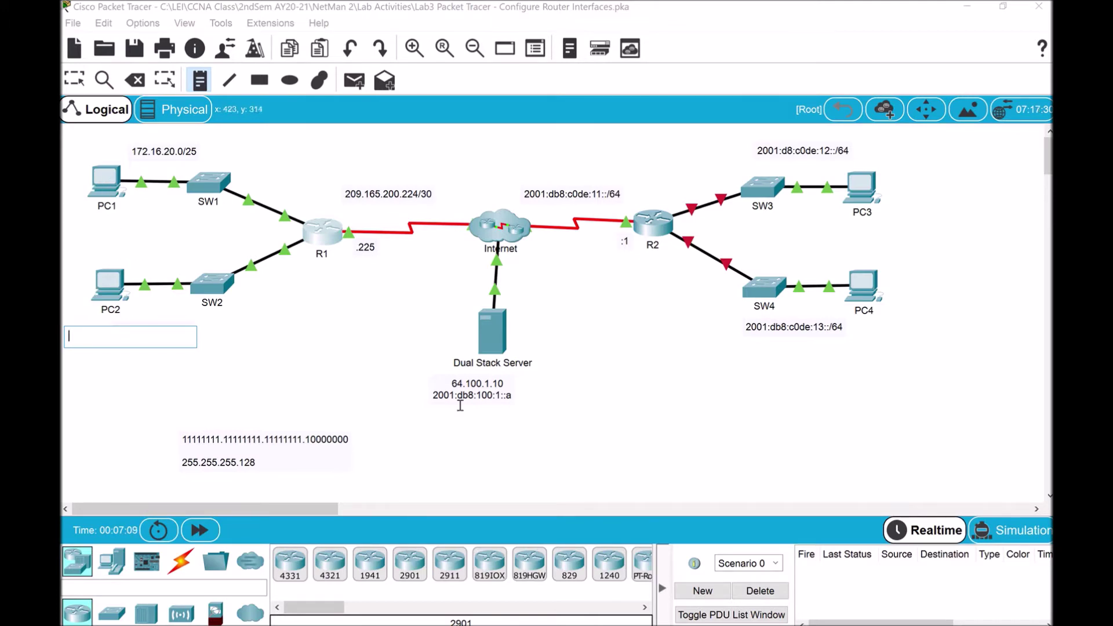
# - Keep the 172.16.20.128/25 label in the note and review the activity instructions
pyautogui.write('172.16.20.128/25')
pyautogui.moveTo(780, 543)
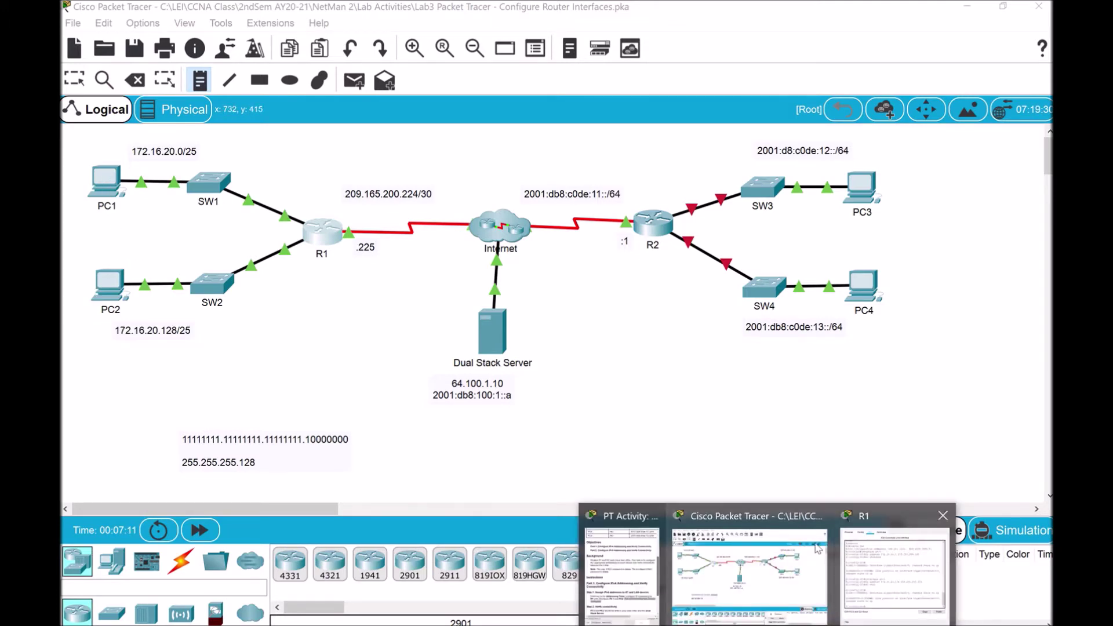
pyautogui.click(612, 554)
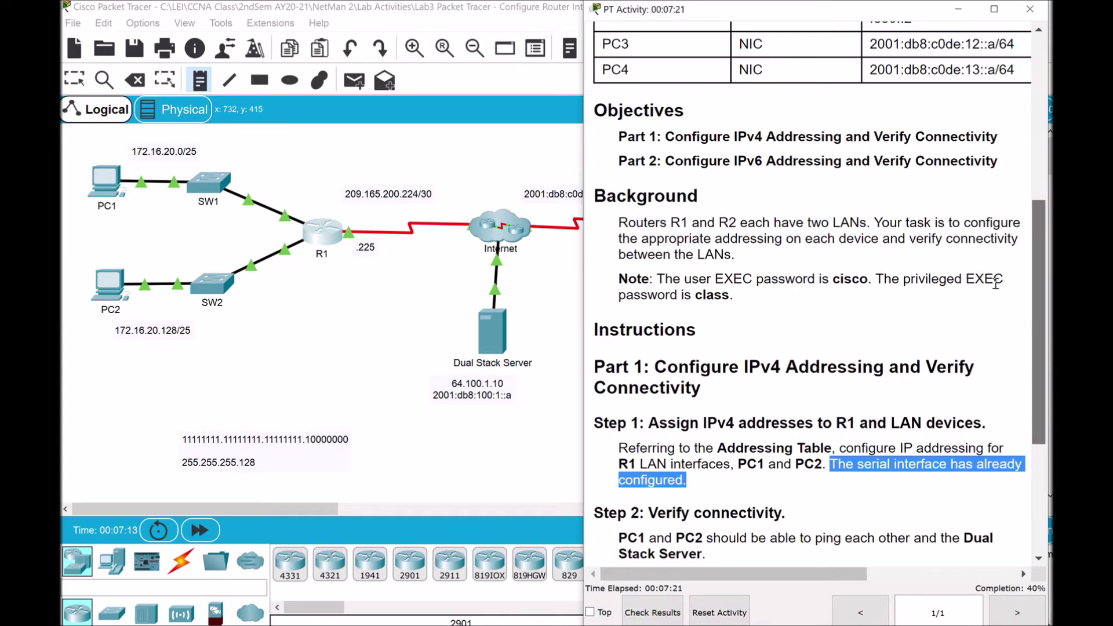
pyautogui.scroll(4, 1038, 294)
pyautogui.moveTo(1040, 297); pyautogui.dragTo(1034, 142)
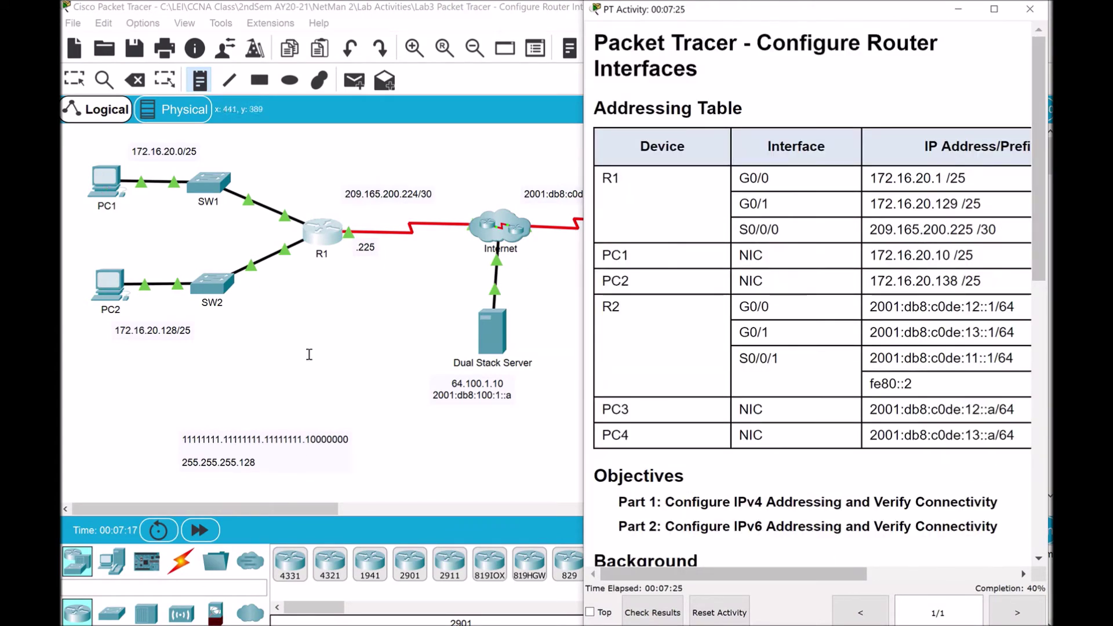
pyautogui.click(76, 79)
# - On PC1 IP Configuration, enter static address 172.16.20.10 and subnet mask 255.255.255.128
pyautogui.click(106, 180)
pyautogui.moveTo(546, 83); pyautogui.dragTo(329, 74)
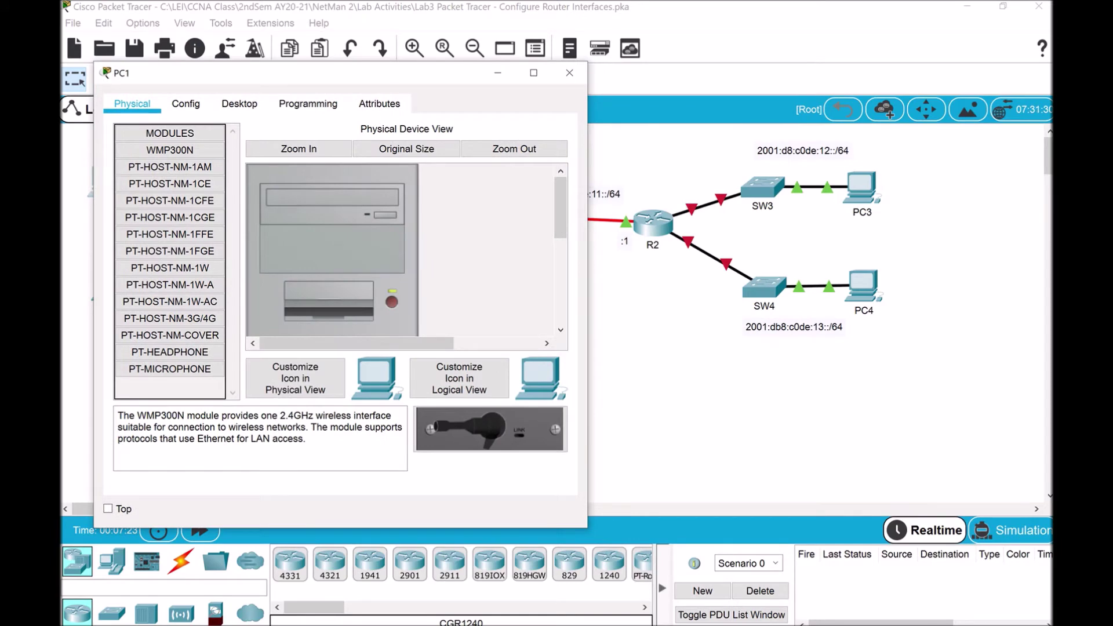
pyautogui.moveTo(767, 624)
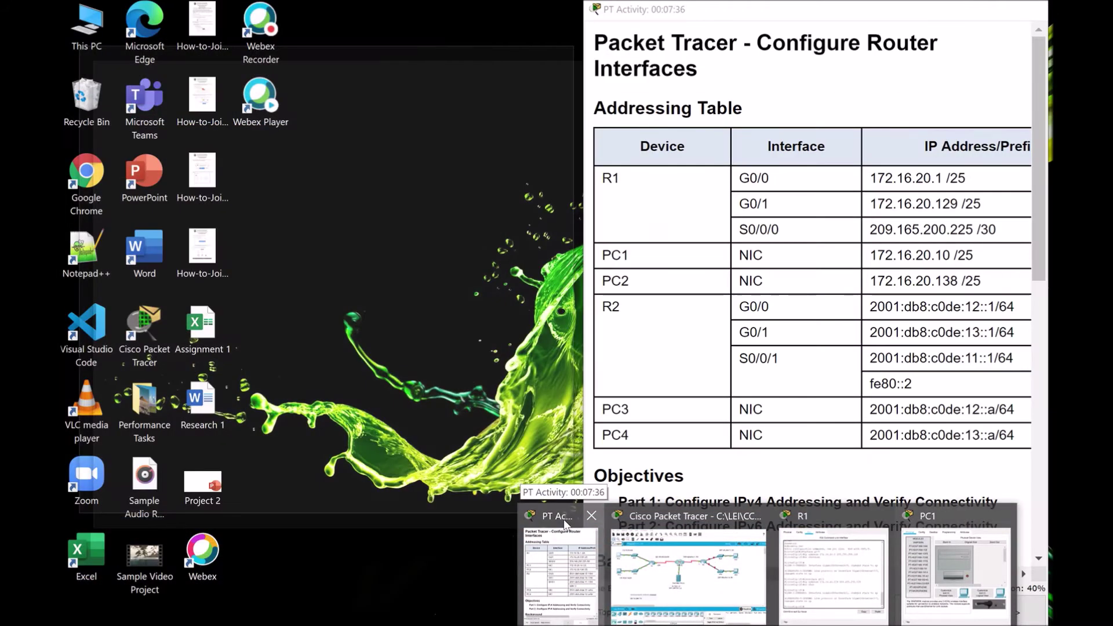
pyautogui.click(565, 523)
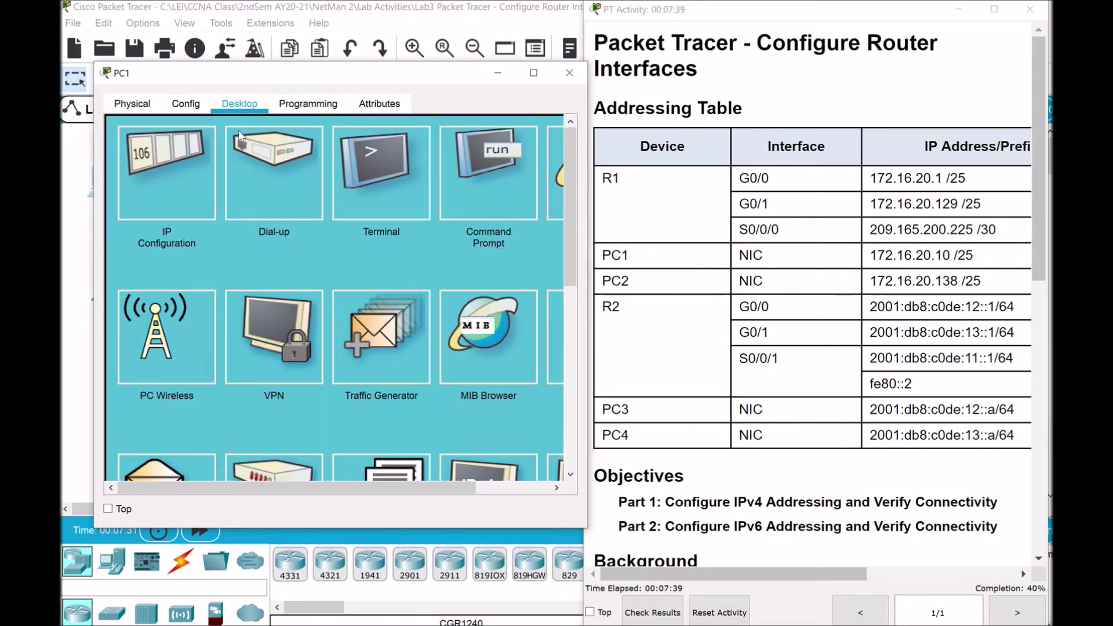
pyautogui.click(165, 202)
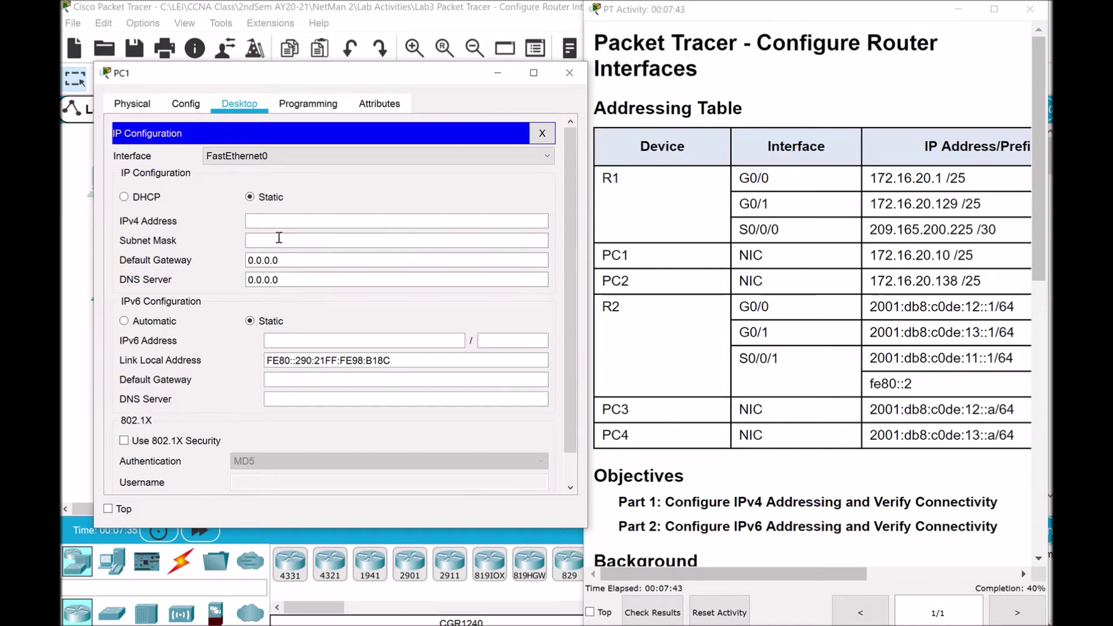
pyautogui.click(252, 223)
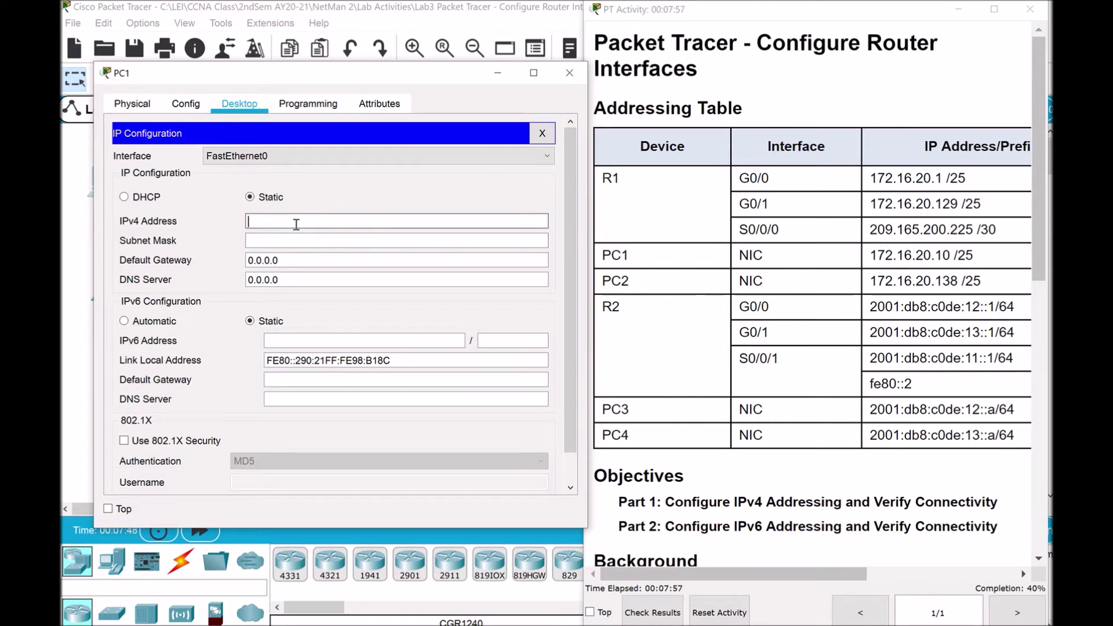
pyautogui.write('72.16.20.10')
pyautogui.click(300, 240)
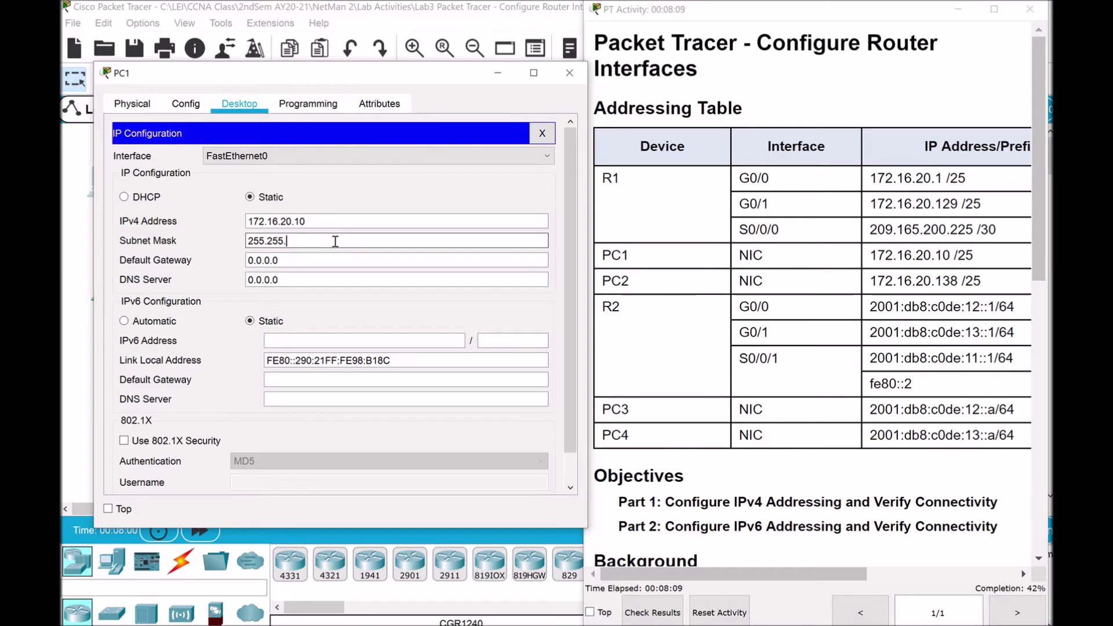
pyautogui.write('55.128')
# - Set PC1's default gateway to 172.16.20.1
pyautogui.moveTo(748, 575); pyautogui.dragTo(886, 576)
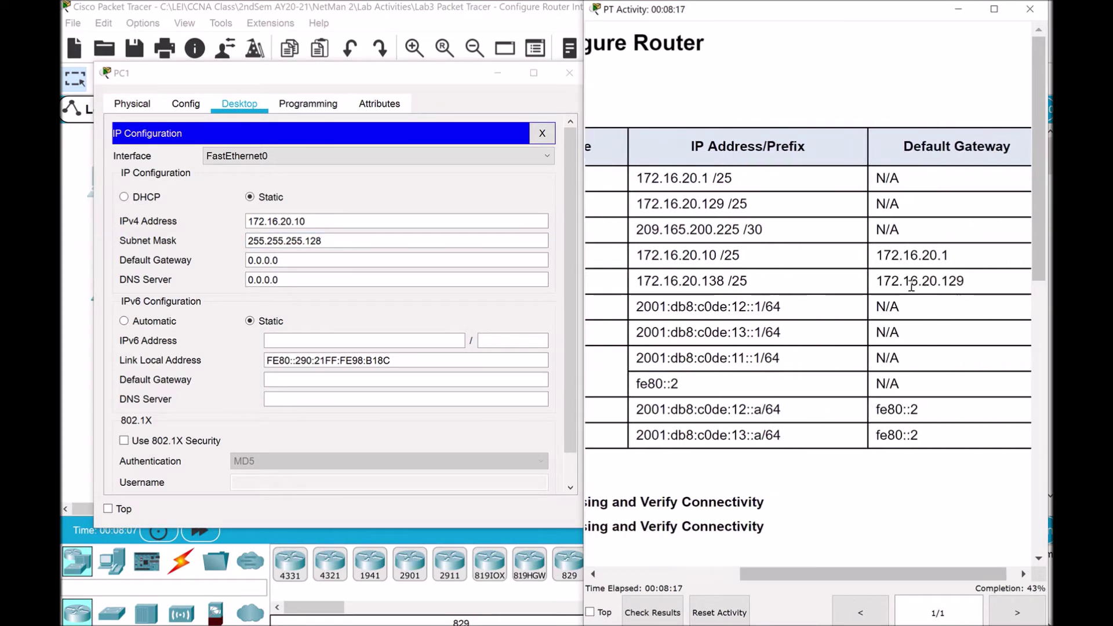
pyautogui.moveTo(281, 260); pyautogui.dragTo(214, 261)
pyautogui.write('172.16')
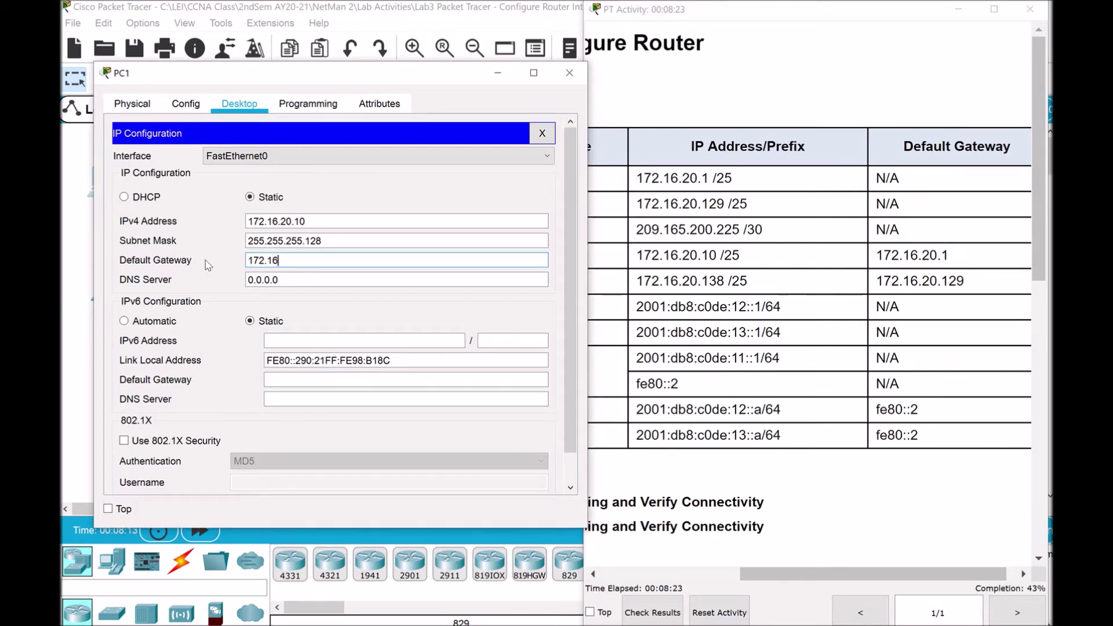
pyautogui.write('.20.1')
pyautogui.click(805, 575)
pyautogui.moveTo(805, 575); pyautogui.dragTo(683, 583)
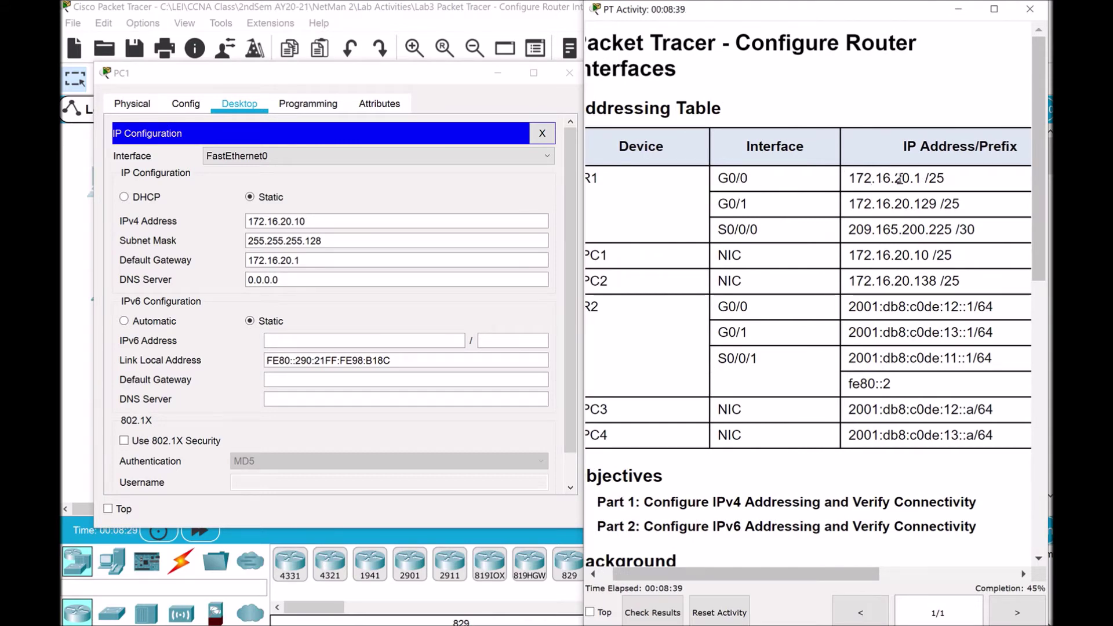
# - Check which R1 ports the SW1 link uses, then close PC1's window
pyautogui.click(72, 312)
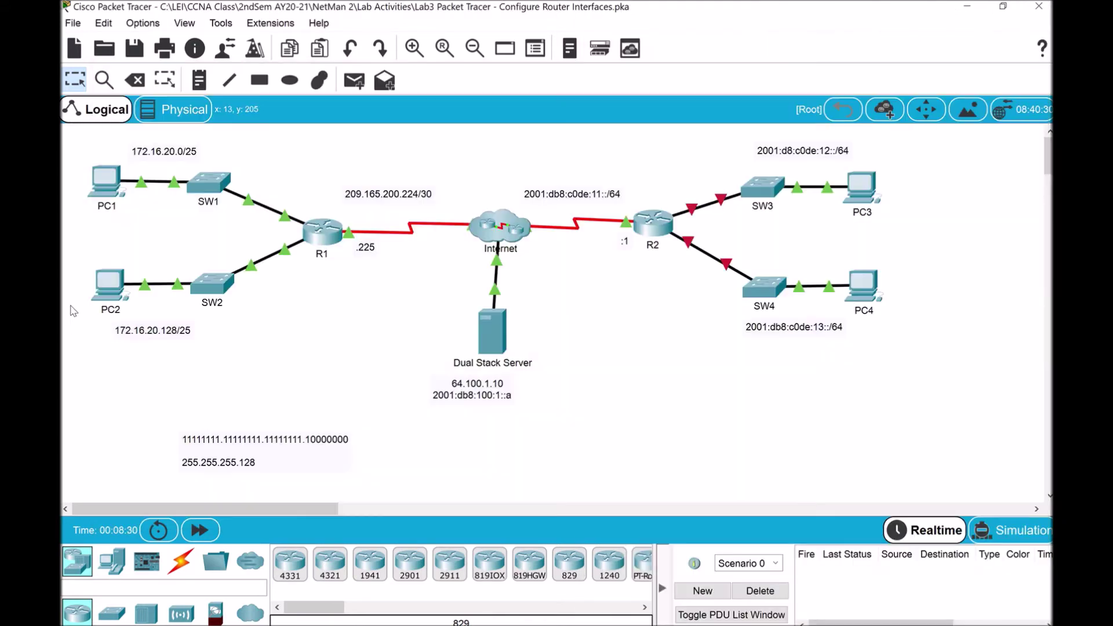
pyautogui.click(289, 223)
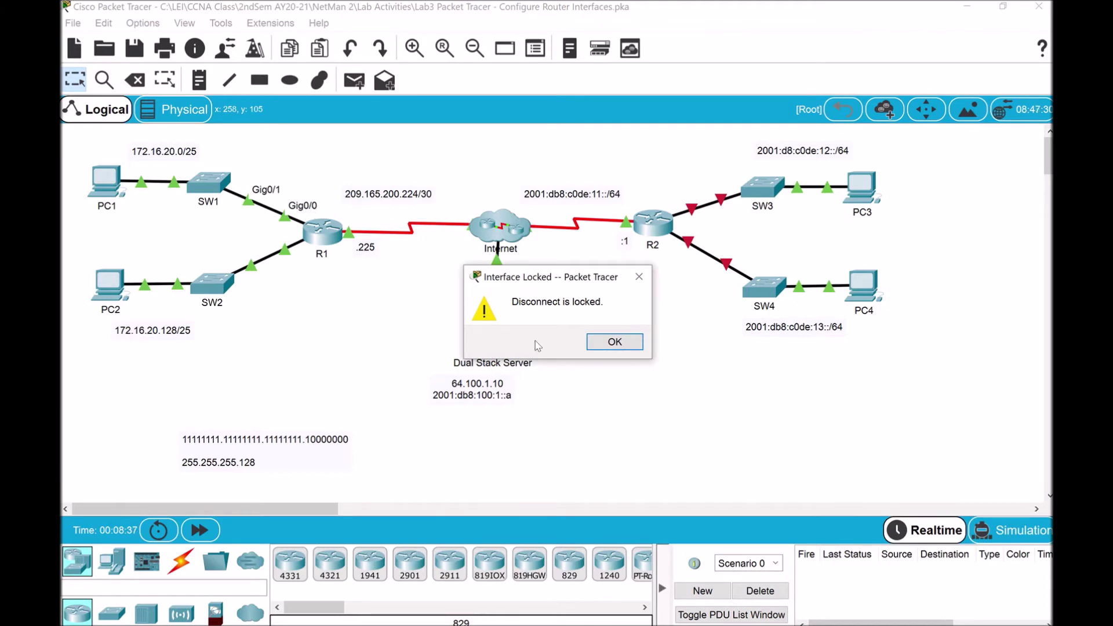
pyautogui.click(616, 342)
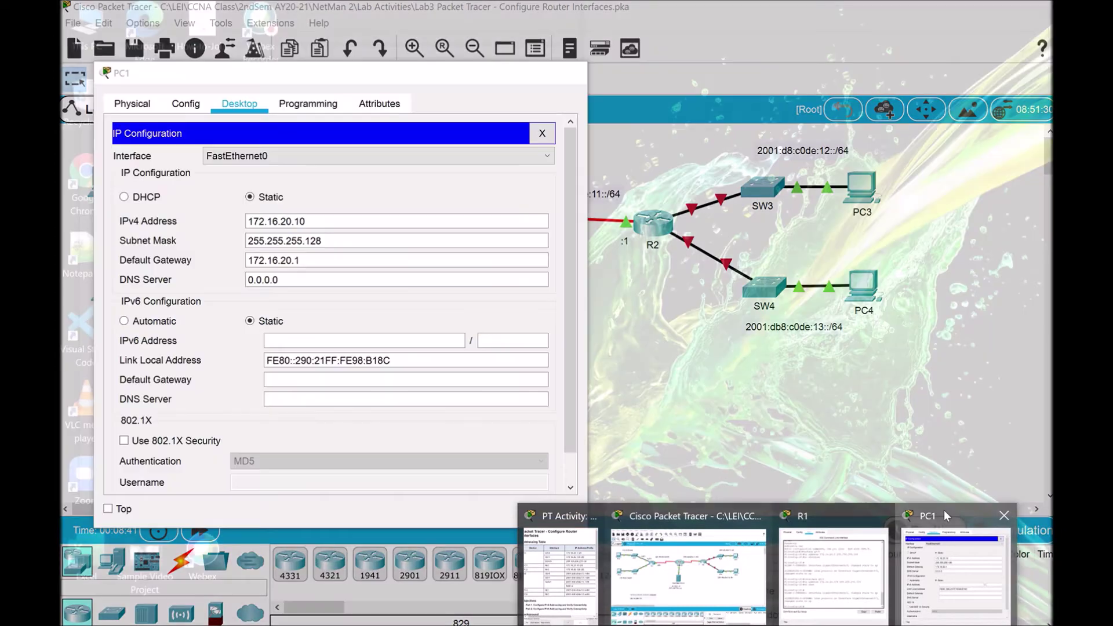
pyautogui.click(969, 558)
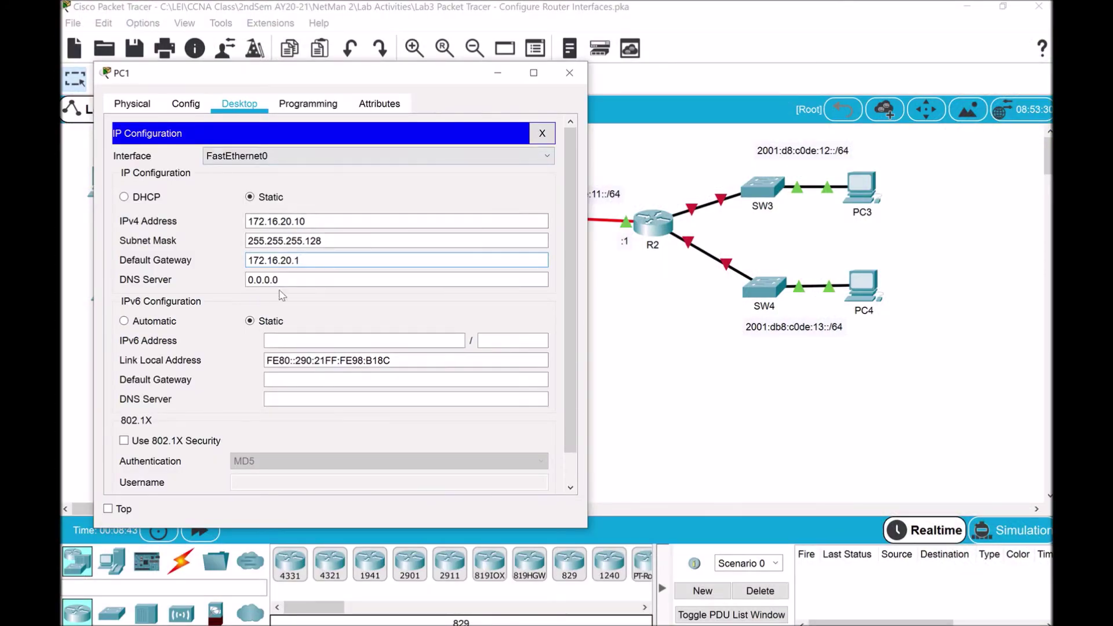
pyautogui.click(569, 73)
# - Open PC2's IP Configuration and arrange its window beside the activity instructions
pyautogui.click(109, 284)
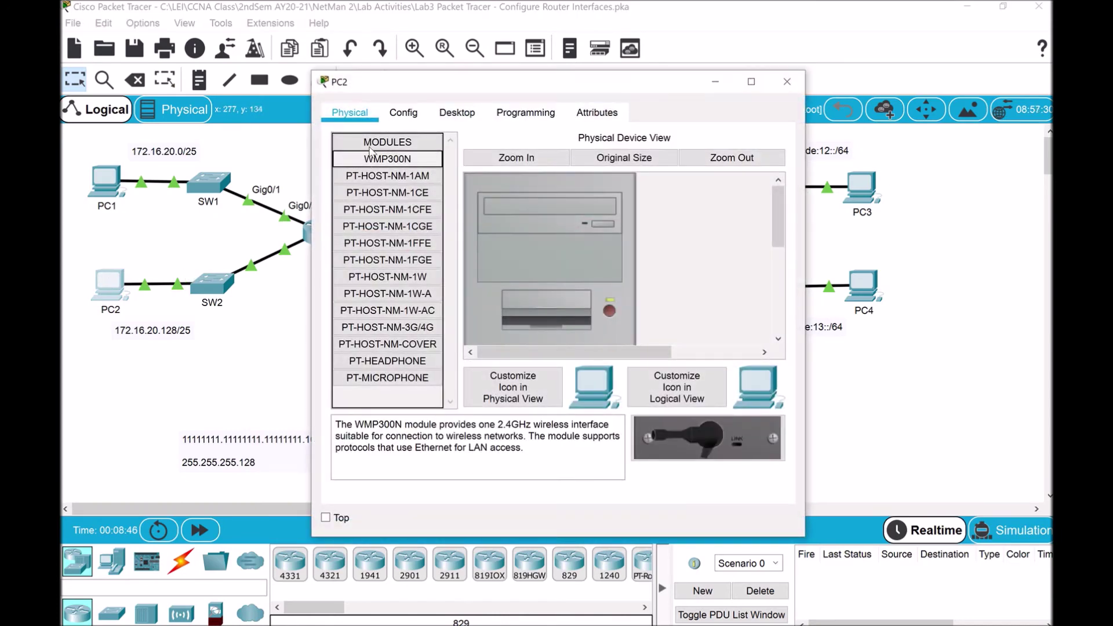
pyautogui.click(404, 113)
pyautogui.click(457, 114)
pyautogui.click(404, 184)
pyautogui.click(487, 231)
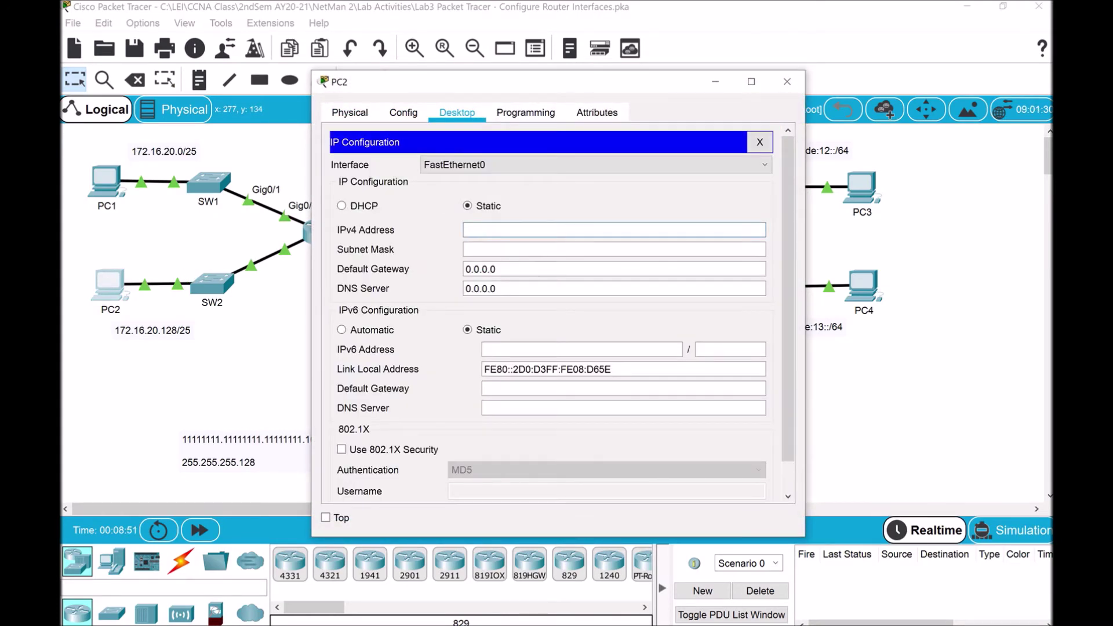
pyautogui.moveTo(473, 81); pyautogui.dragTo(254, 69)
pyautogui.moveTo(740, 605)
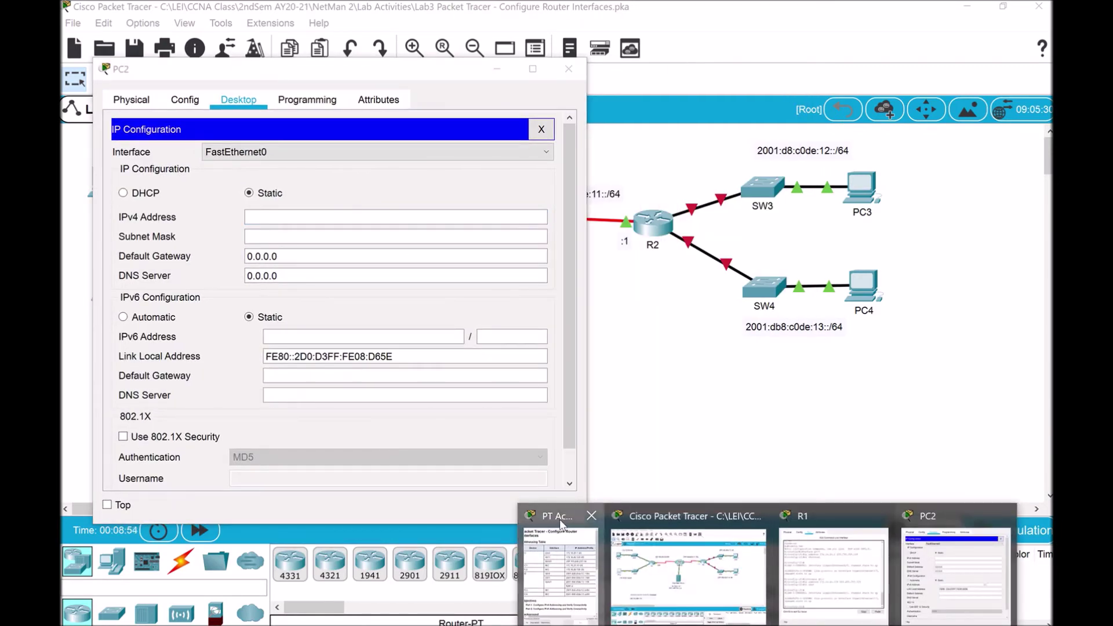
pyautogui.click(560, 574)
pyautogui.moveTo(348, 69); pyautogui.dragTo(301, 70)
# - Enter PC2's address 172.16.20.138, mask 255.255.255.128 and gateway 172.16.20.129
pyautogui.click(262, 219)
pyautogui.write('172.16.20.138')
pyautogui.click(284, 238)
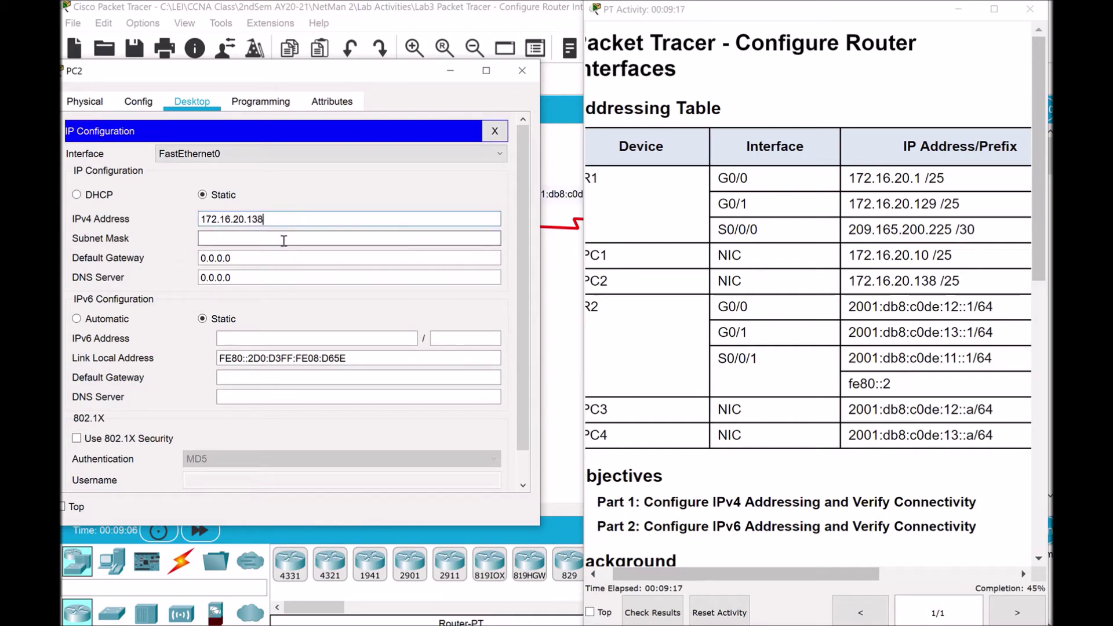
pyautogui.press('BackSpace')
pyautogui.press('BackSpace')
pyautogui.press('BackSpace')
pyautogui.write('255.255.25')
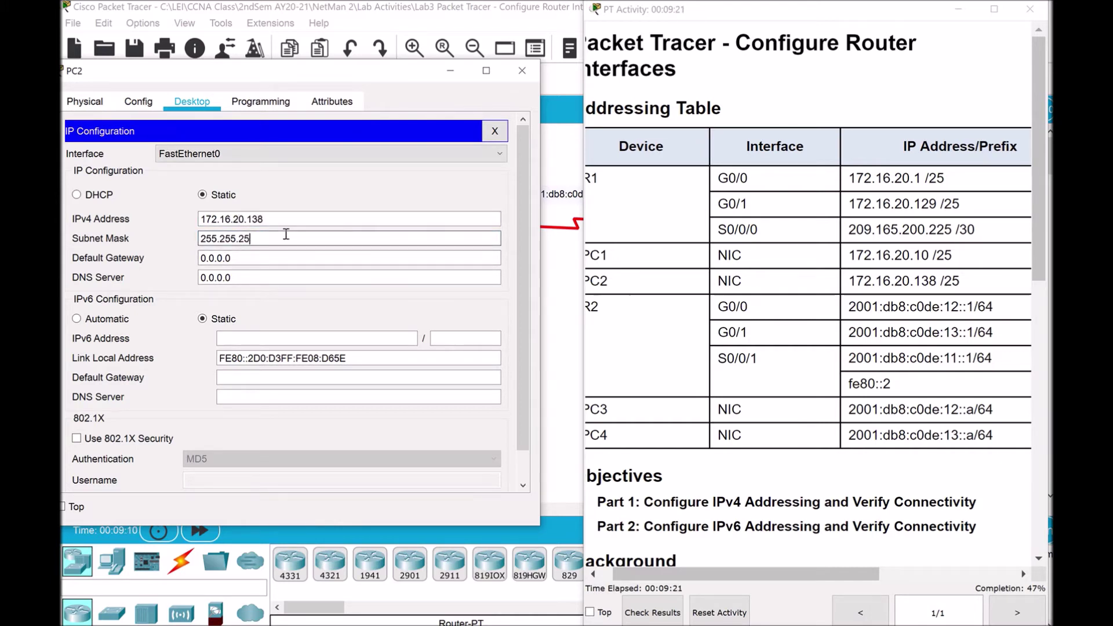
pyautogui.write('128')
pyautogui.press('Tab')
pyautogui.press('BackSpace')
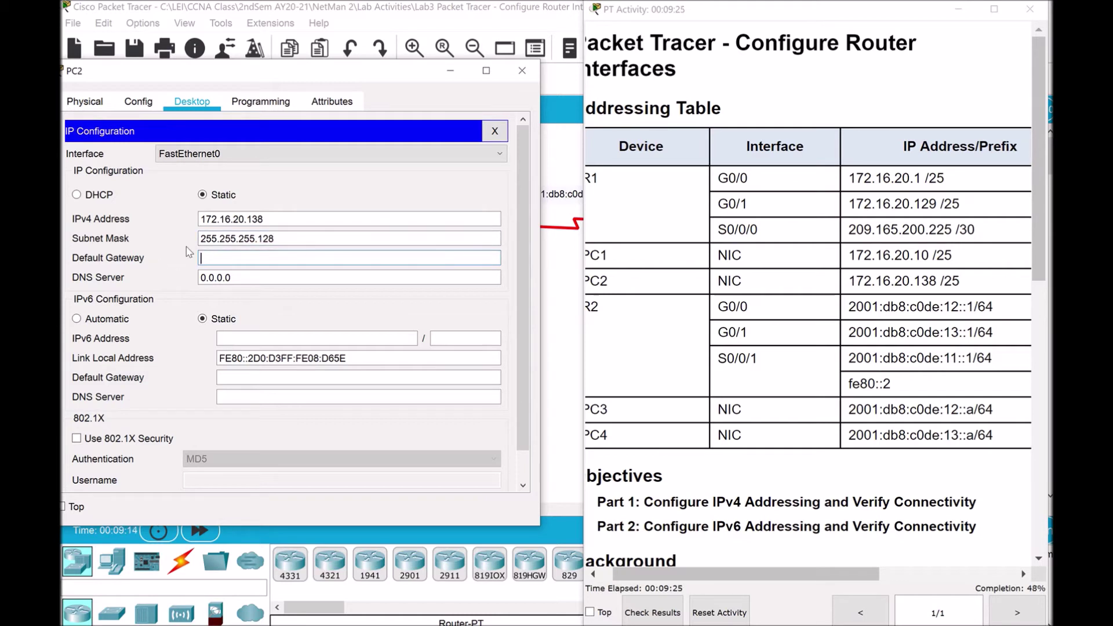
pyautogui.moveTo(719, 581); pyautogui.dragTo(813, 580)
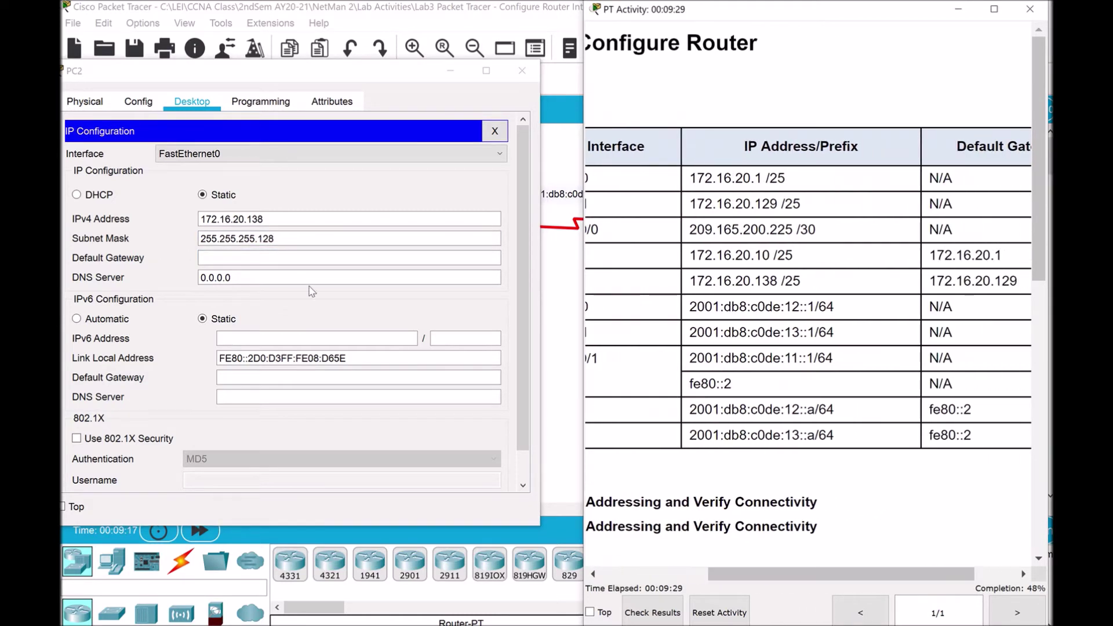
pyautogui.click(230, 257)
pyautogui.write('172.16.20.129')
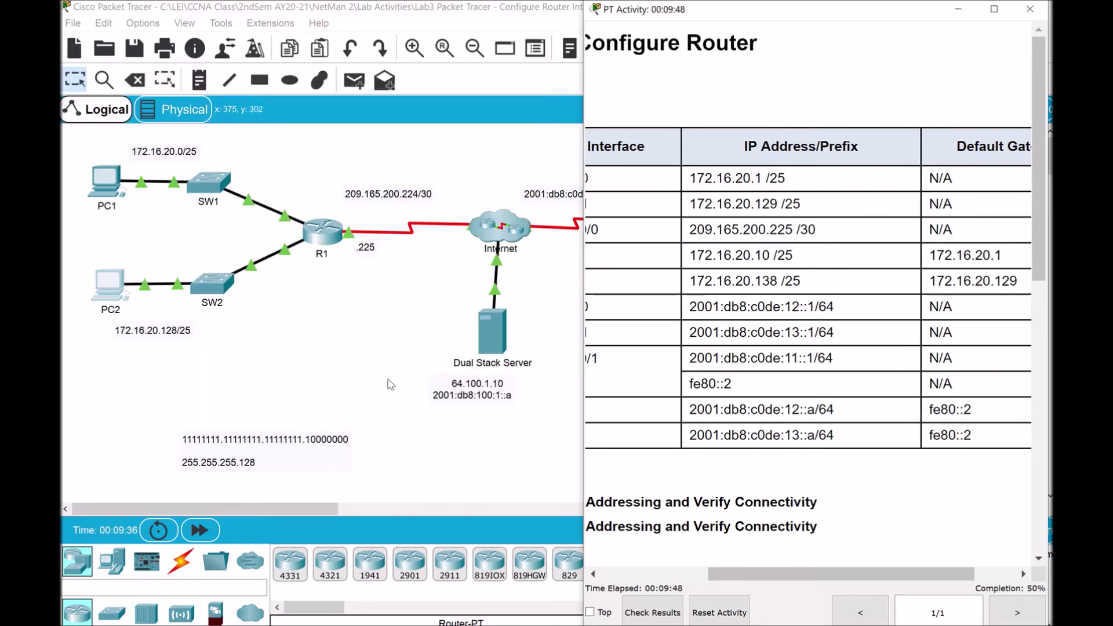
pyautogui.click(388, 373)
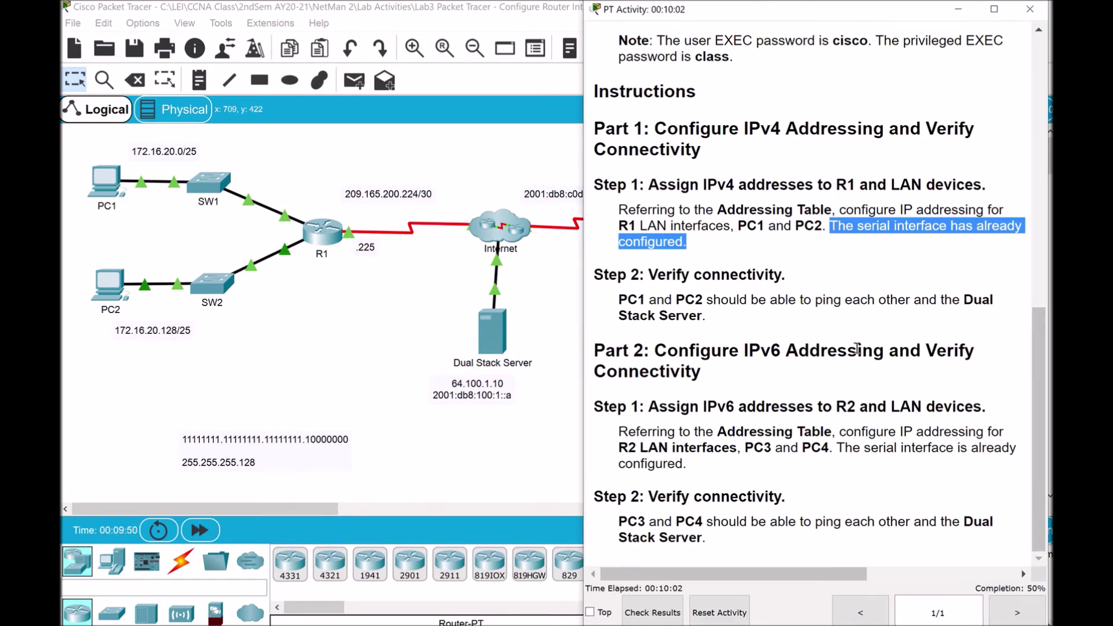
# - Clear the instruction text selection and reopen PC1's window, moved to the left
pyautogui.click(699, 224)
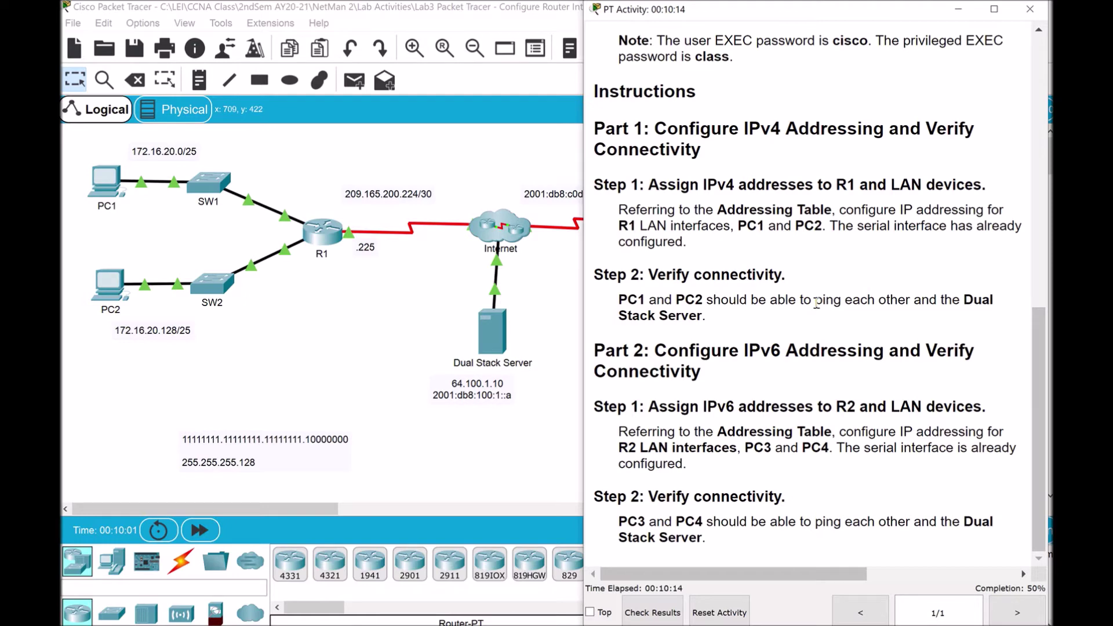
pyautogui.click(106, 183)
pyautogui.moveTo(570, 85); pyautogui.dragTo(341, 68)
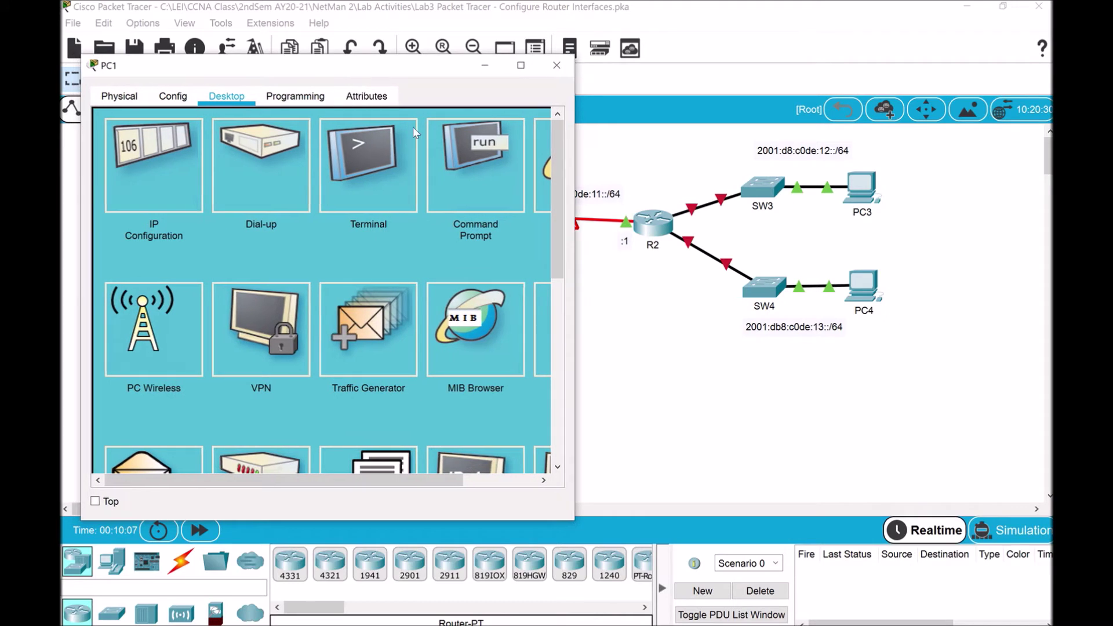
# - Ping PC2 at 172.16.20.138 from PC1's Command Prompt
pyautogui.click(462, 155)
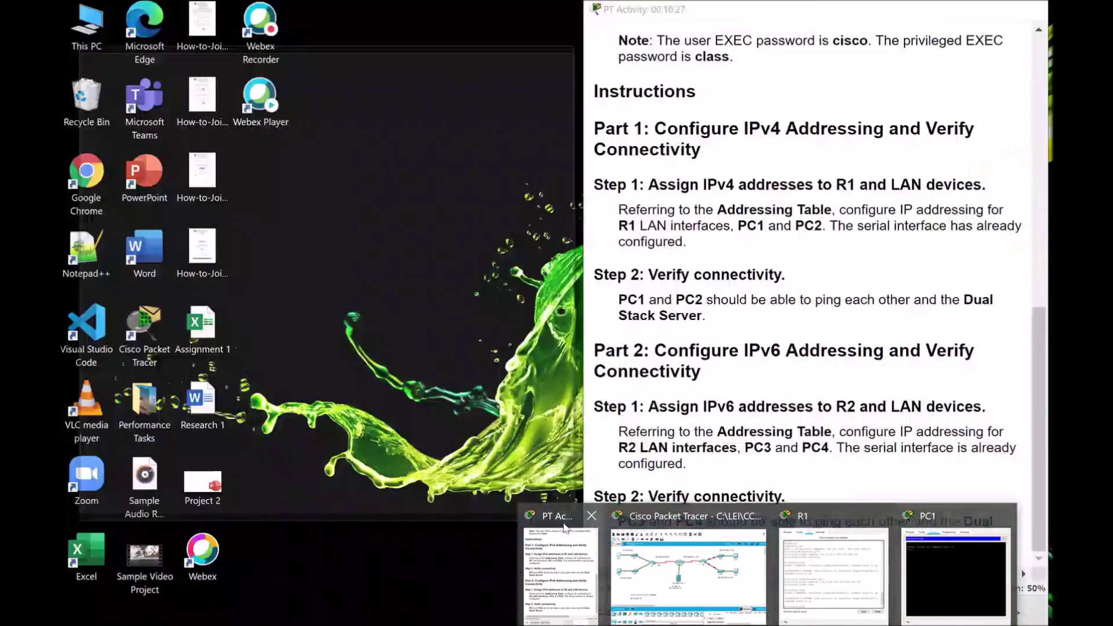
pyautogui.click(563, 527)
pyautogui.scroll(10, 928, 238)
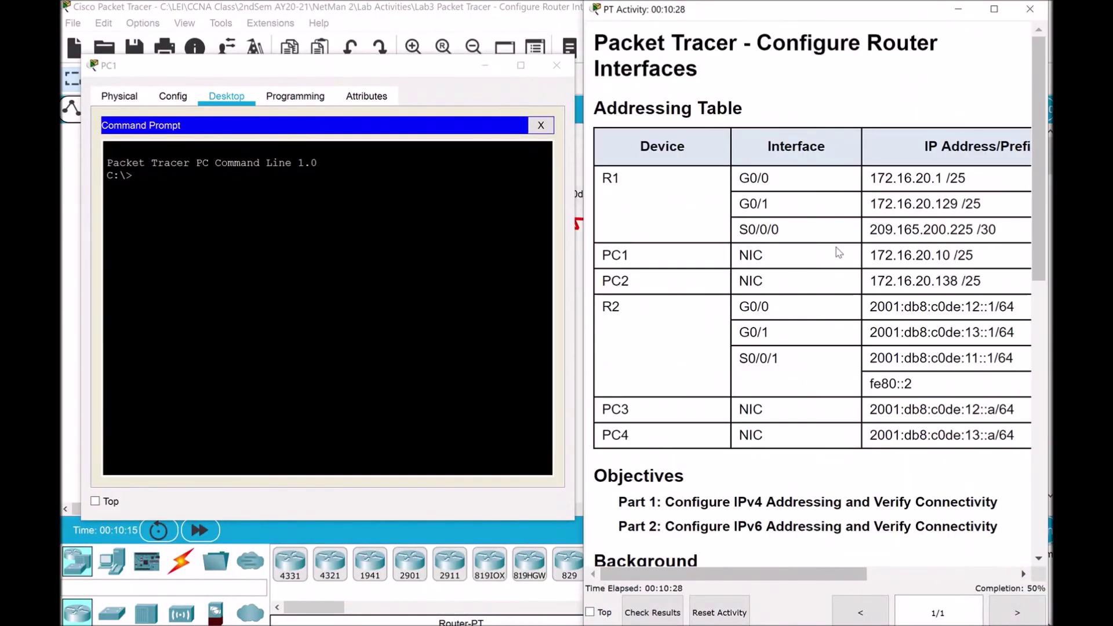
pyautogui.click(185, 180)
pyautogui.write('ping')
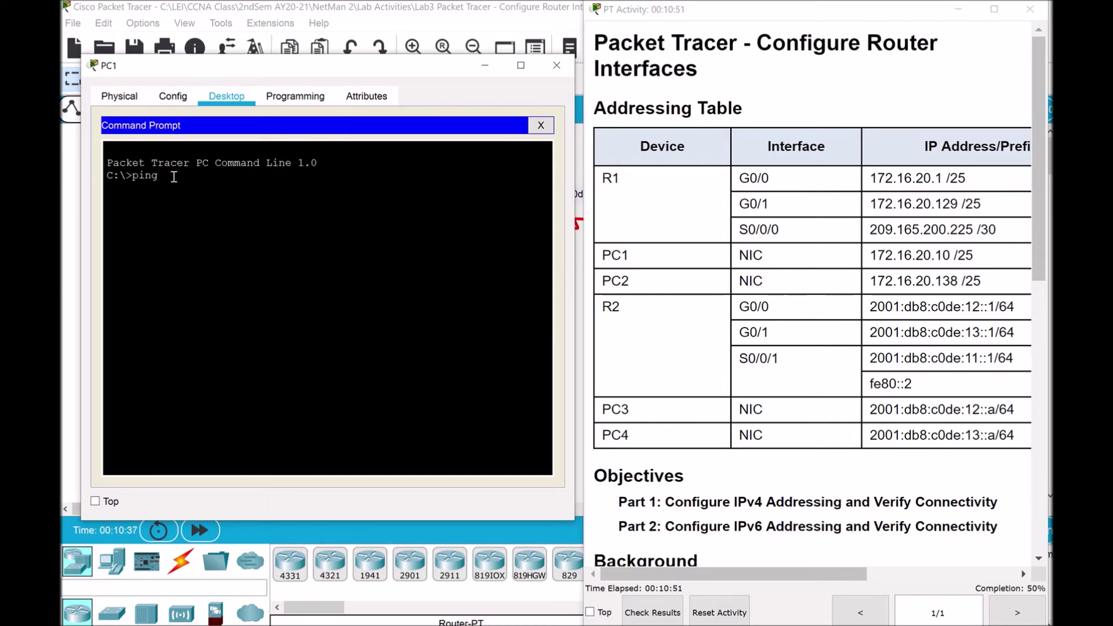
pyautogui.write('172.16.20.138')
pyautogui.press('Return')
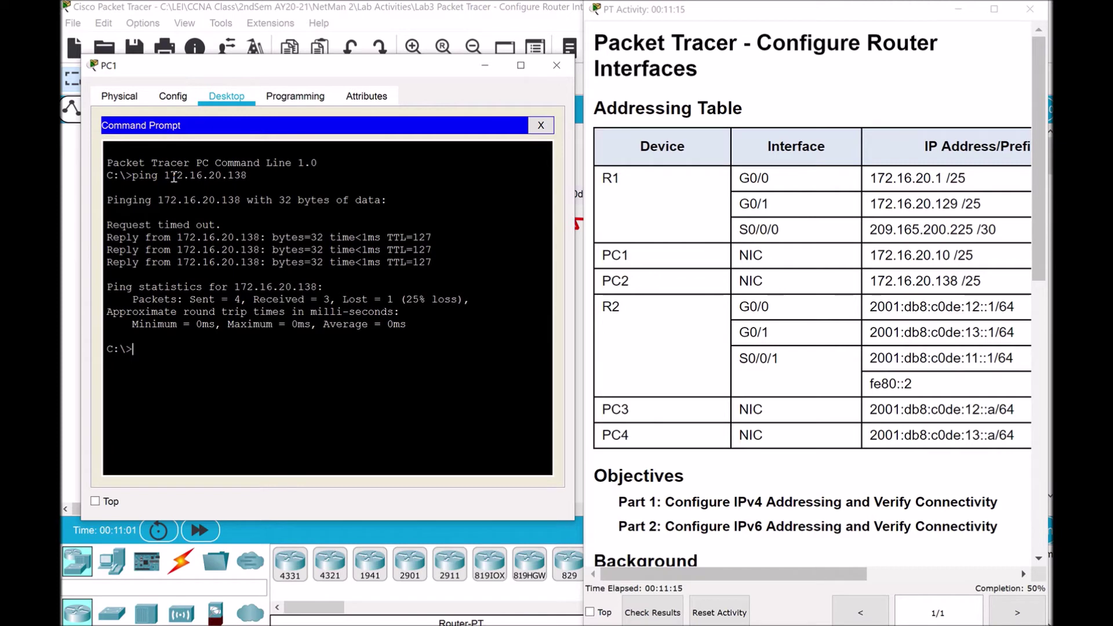
# - Repeat the ping to 172.16.20.138, getting 4 of 4 replies with 0% loss
pyautogui.press('Return')
pyautogui.press('Up')
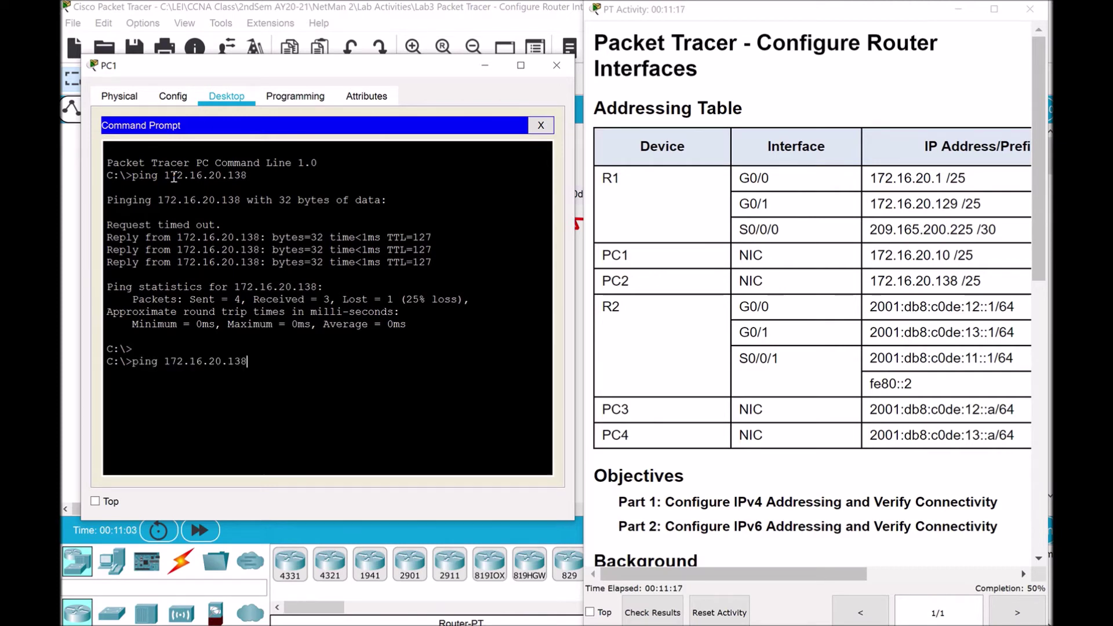
pyautogui.press('Return')
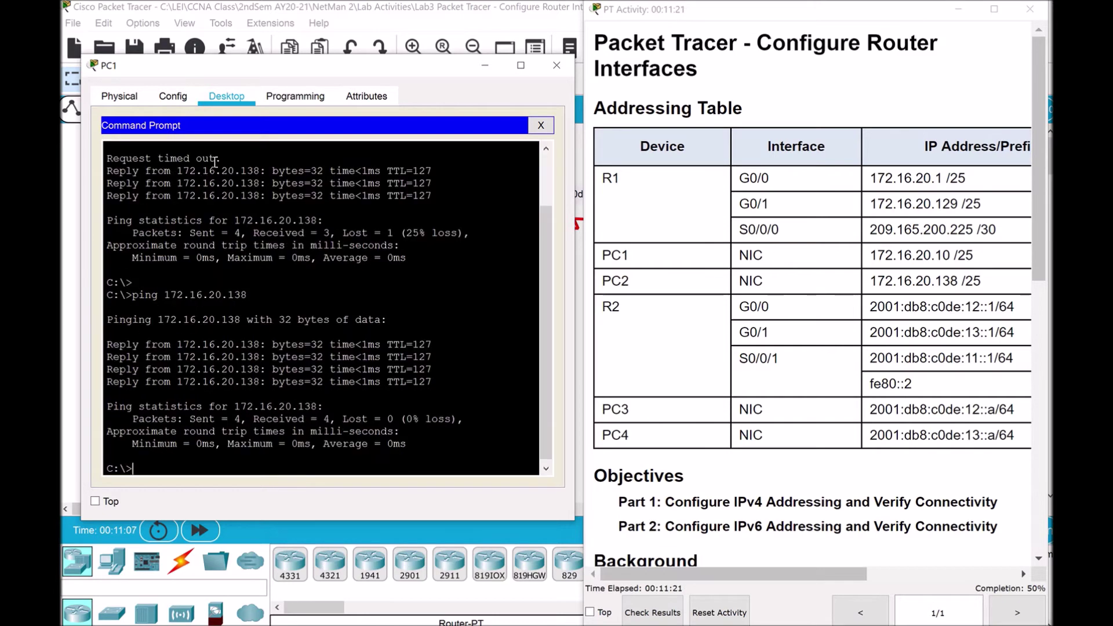
pyautogui.moveTo(250, 71); pyautogui.dragTo(724, 72)
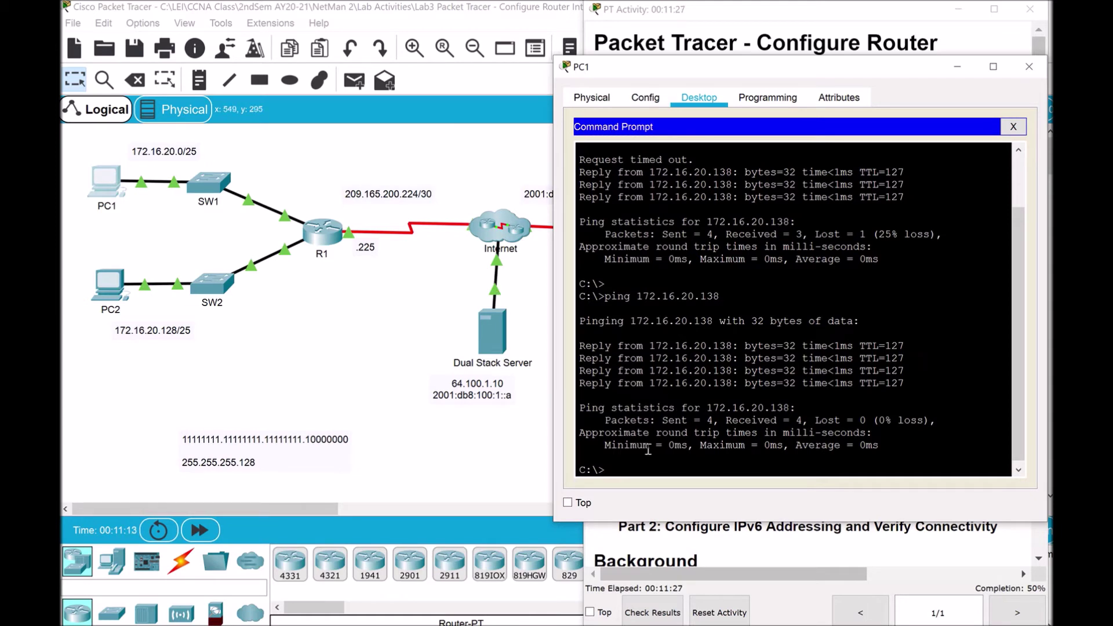
# - Ping the Dual Stack Server at 64.100.1.10 from PC1, then close PC1's window
pyautogui.press('Up')
pyautogui.moveTo(728, 469); pyautogui.dragTo(637, 469)
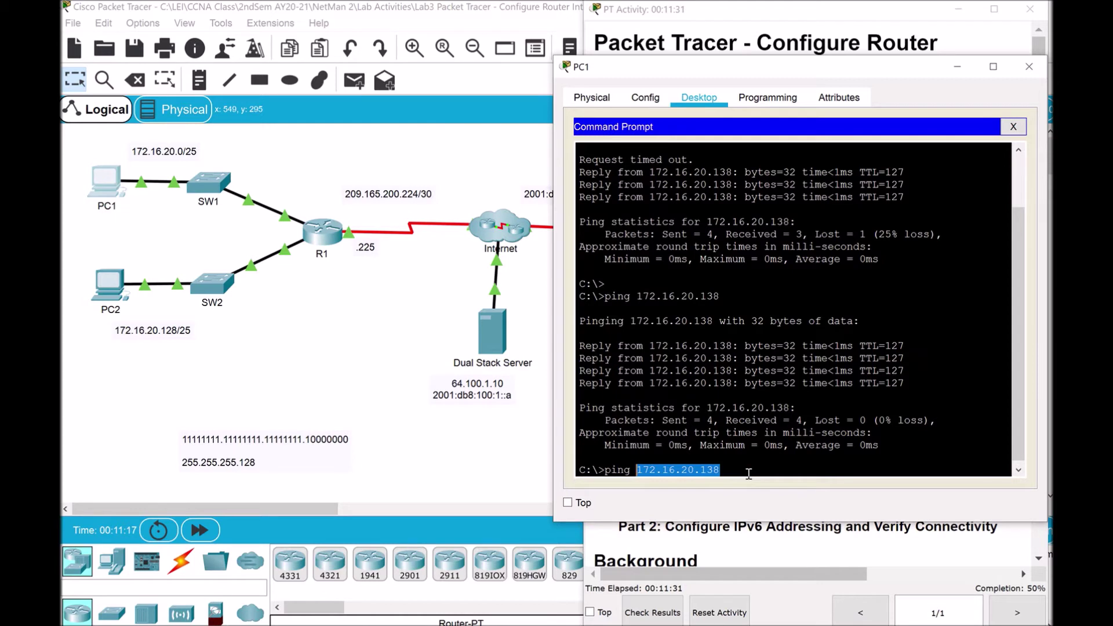
pyautogui.press('BackSpace')
pyautogui.press('BackSpace')
pyautogui.press('BackSpace')
pyautogui.press('BackSpace')
pyautogui.press('BackSpace')
pyautogui.press('BackSpace')
pyautogui.press('BackSpace')
pyautogui.press('BackSpace')
pyautogui.press('BackSpace')
pyautogui.press('BackSpace')
pyautogui.press('BackSpace')
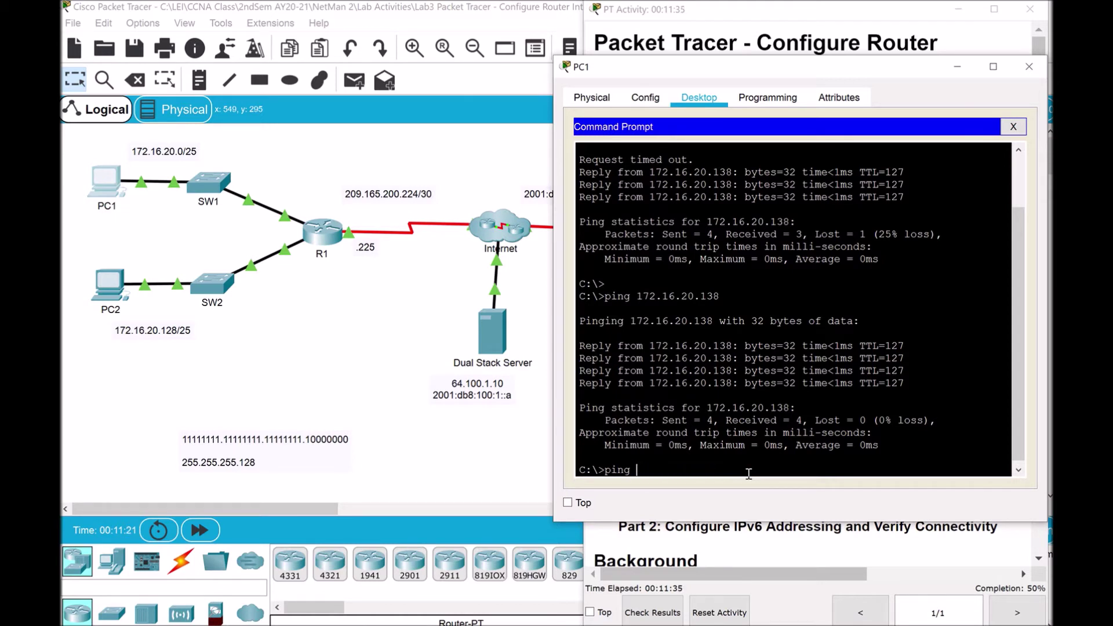
pyautogui.write('64.100.1.10')
pyautogui.press('Return')
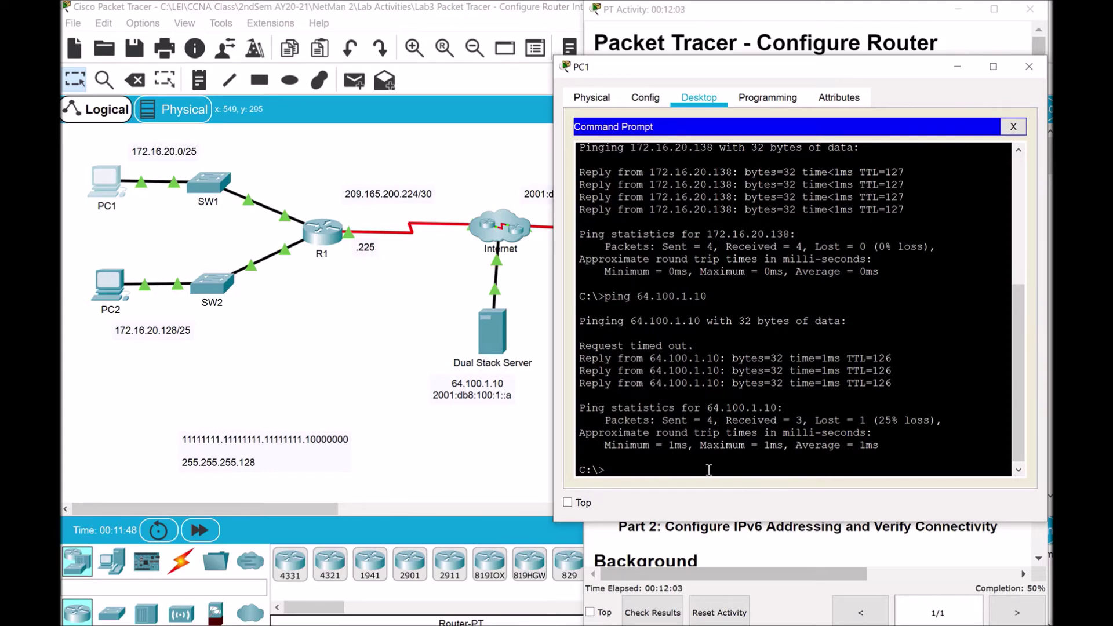
pyautogui.click(1029, 67)
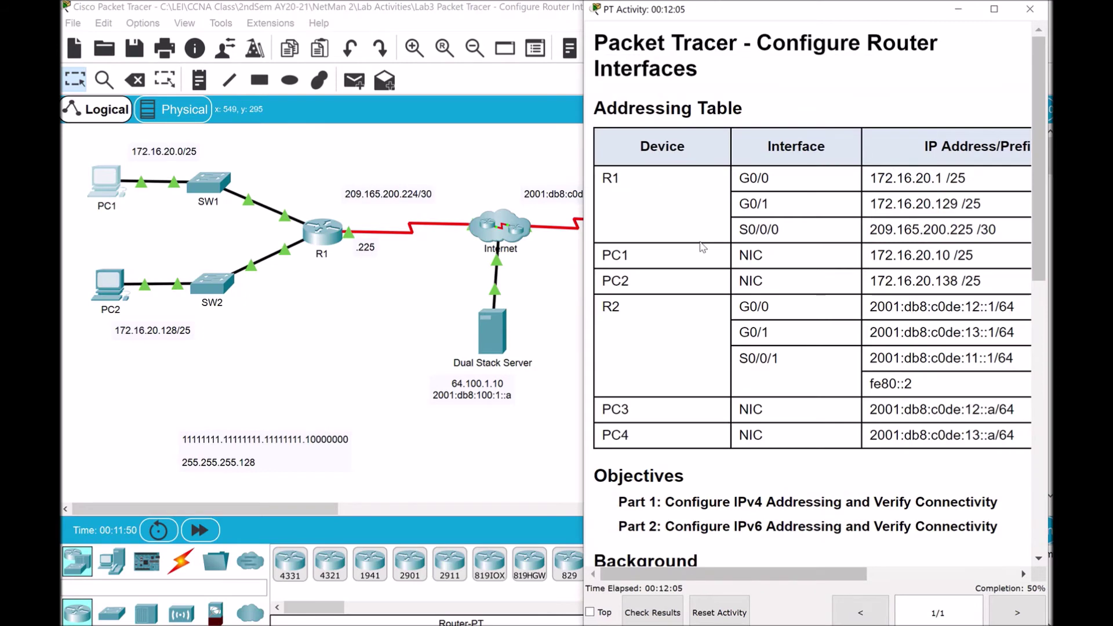
# - From PC2's Command Prompt, ping PC1 at 172.16.20.10
pyautogui.click(108, 284)
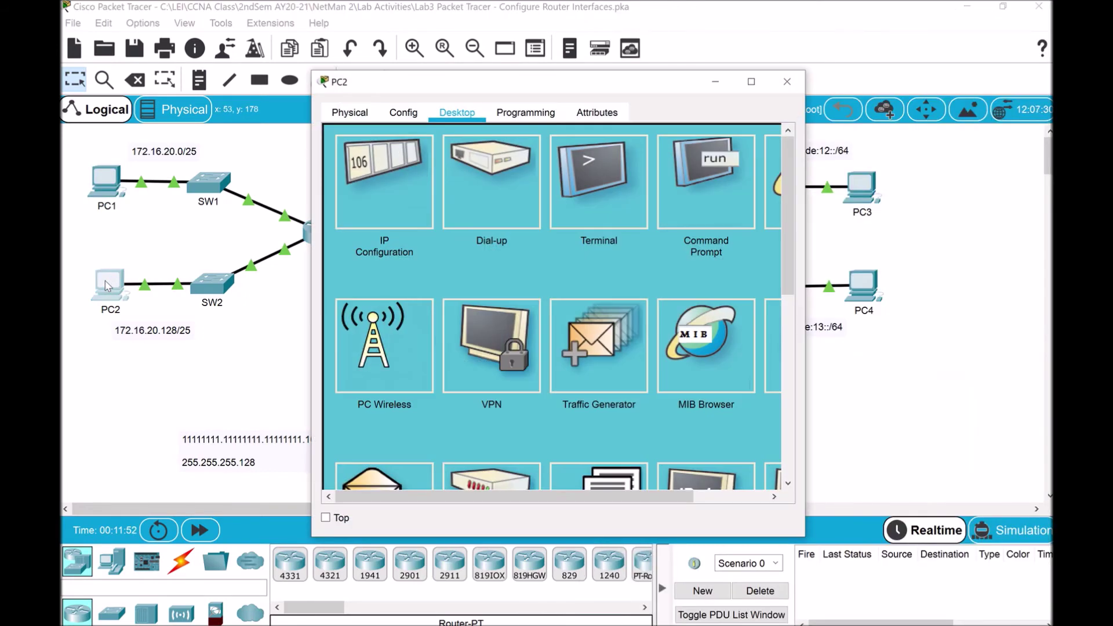
pyautogui.click(692, 189)
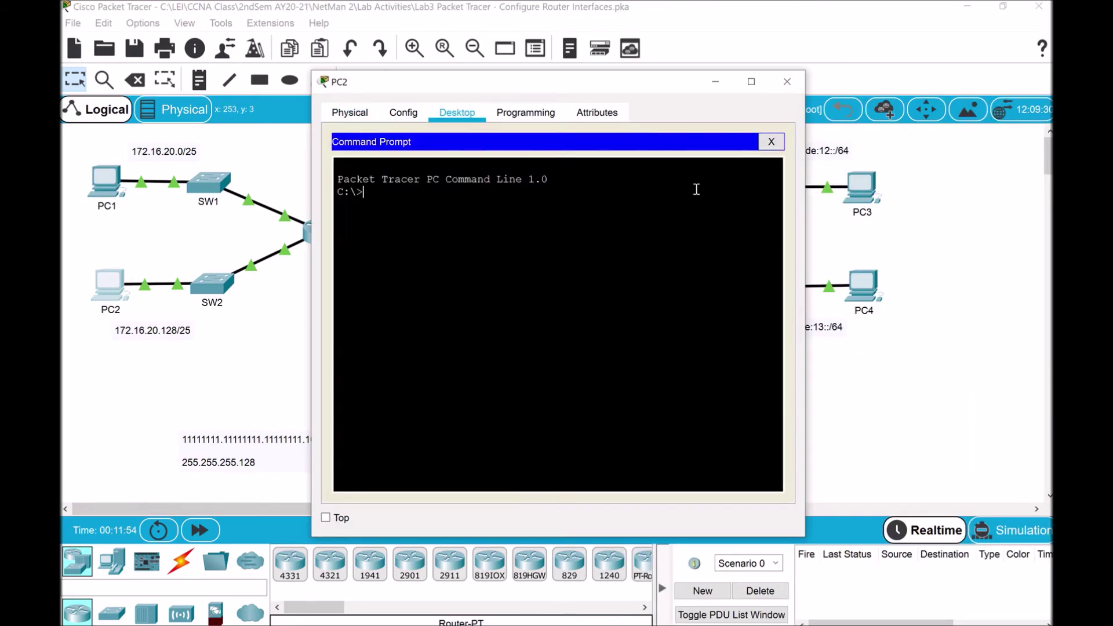
pyautogui.moveTo(545, 82); pyautogui.dragTo(402, 64)
pyautogui.write('ping')
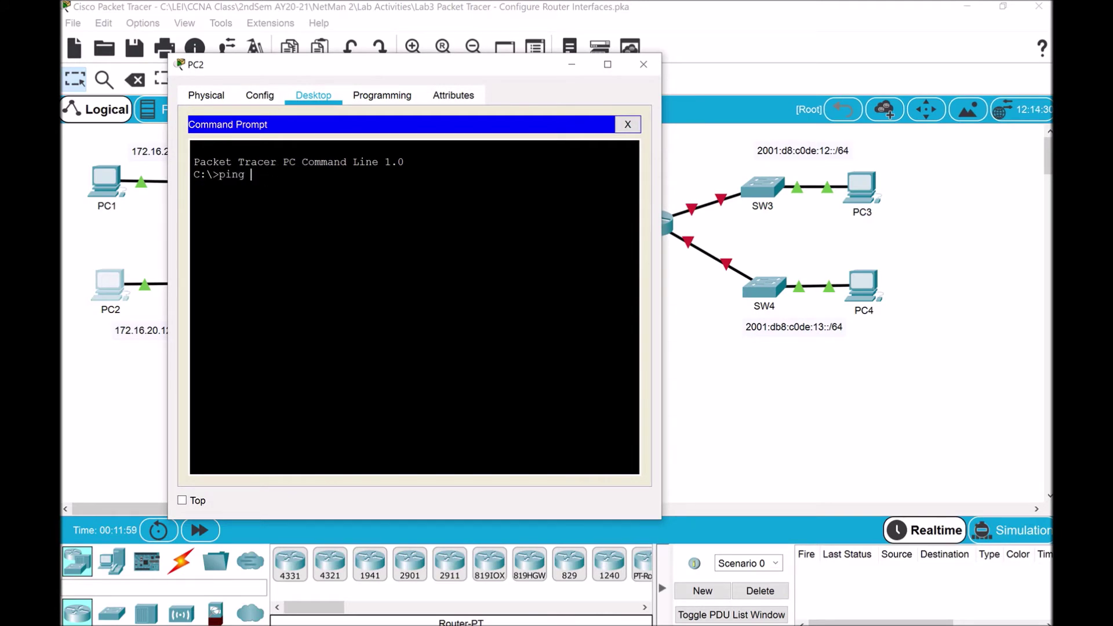
pyautogui.click(582, 566)
pyautogui.moveTo(331, 65); pyautogui.dragTo(292, 72)
pyautogui.write('172.16')
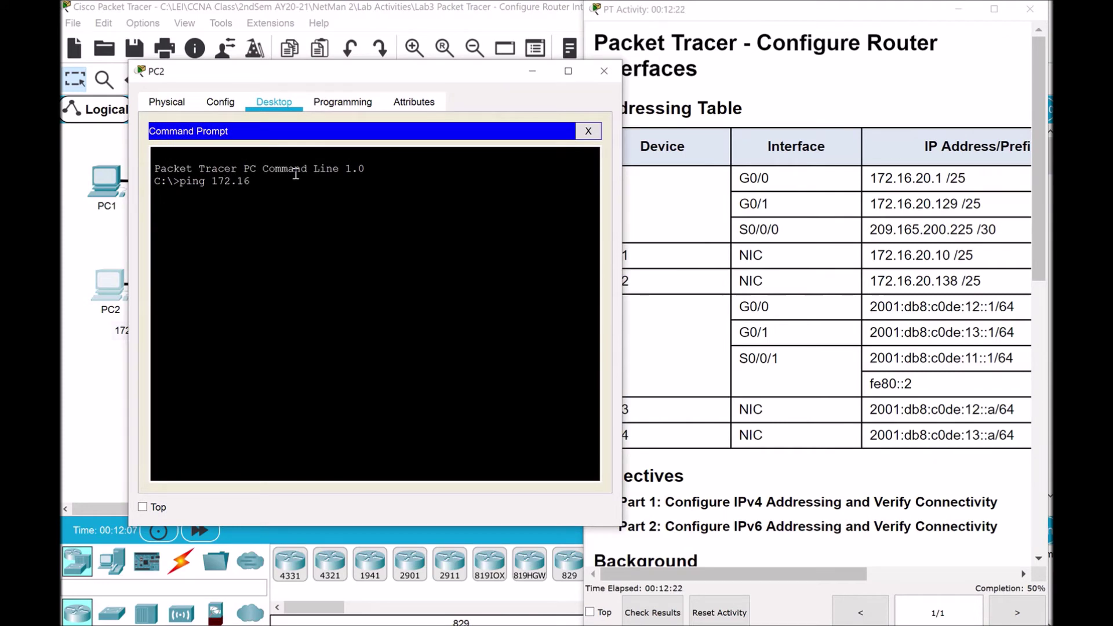
pyautogui.write('.20.10')
pyautogui.press('Return')
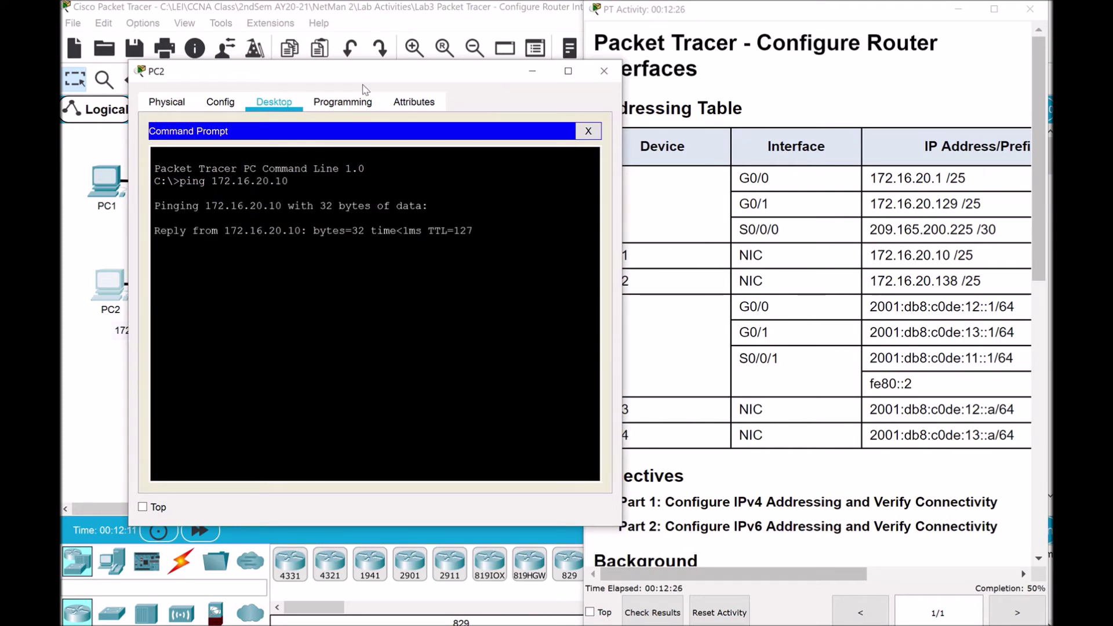
pyautogui.moveTo(169, 79); pyautogui.dragTo(140, 72)
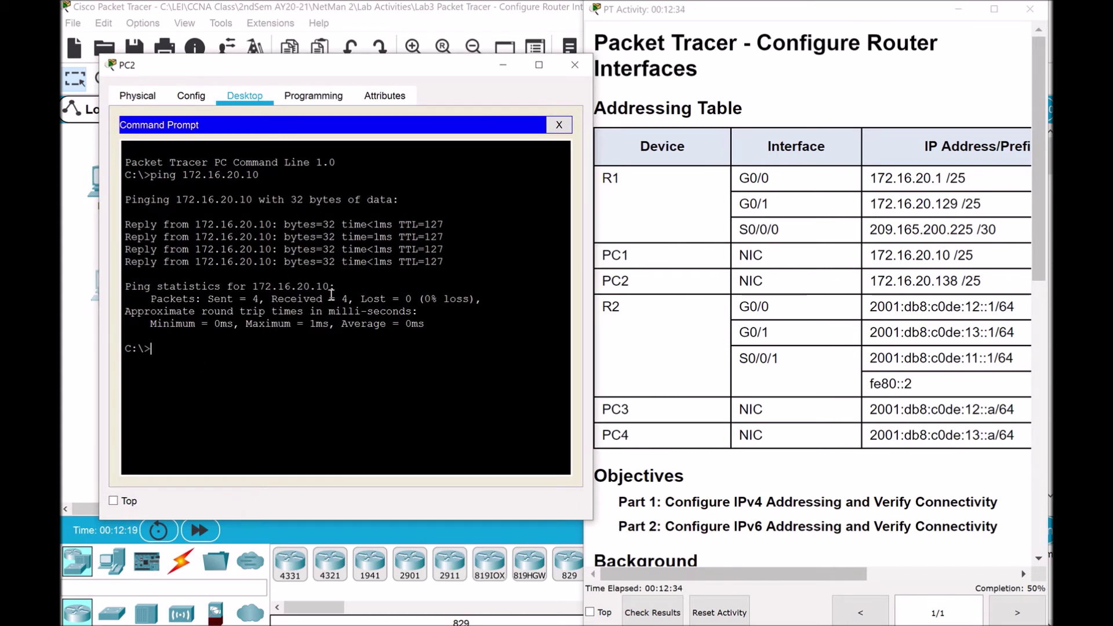
pyautogui.moveTo(310, 68); pyautogui.dragTo(303, 98)
# - Ping the Dual Stack Server at 64.100.1.10 from PC2, then close PC2's window
pyautogui.write('ping 172.16.20.10')
pyautogui.moveTo(393, 92); pyautogui.dragTo(852, 113)
pyautogui.moveTo(714, 386); pyautogui.dragTo(639, 385)
pyautogui.press('BackSpace')
pyautogui.press('BackSpace')
pyautogui.press('BackSpace')
pyautogui.press('BackSpace')
pyautogui.press('BackSpace')
pyautogui.press('BackSpace')
pyautogui.press('BackSpace')
pyautogui.press('BackSpace')
pyautogui.press('BackSpace')
pyautogui.press('BackSpace')
pyautogui.press('BackSpace')
pyautogui.press('BackSpace')
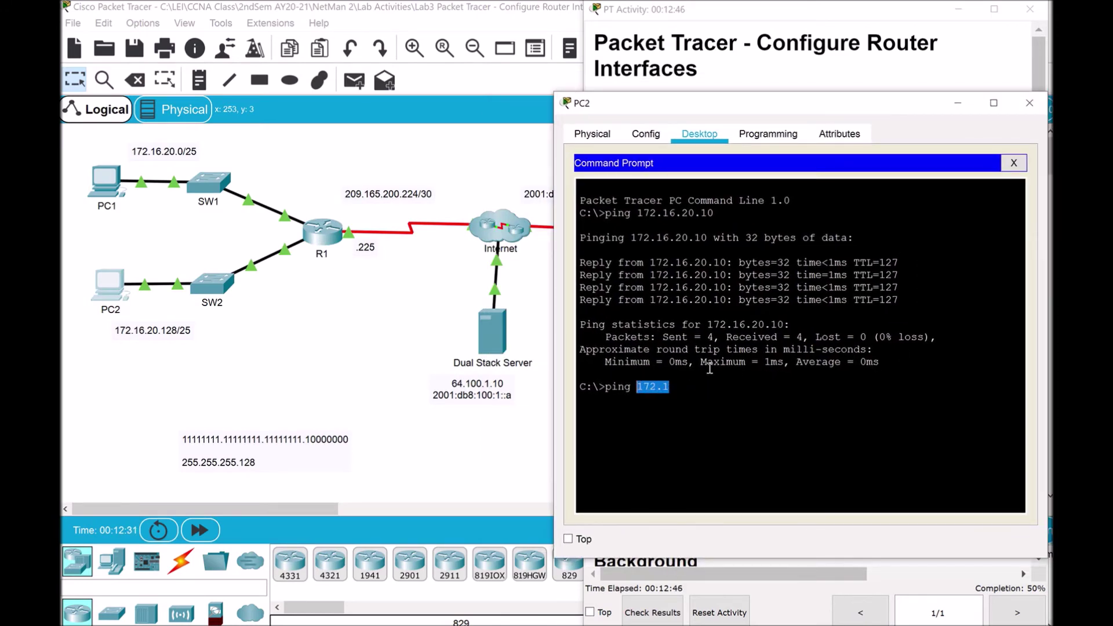
pyautogui.write('64.100.1.10')
pyautogui.press('Return')
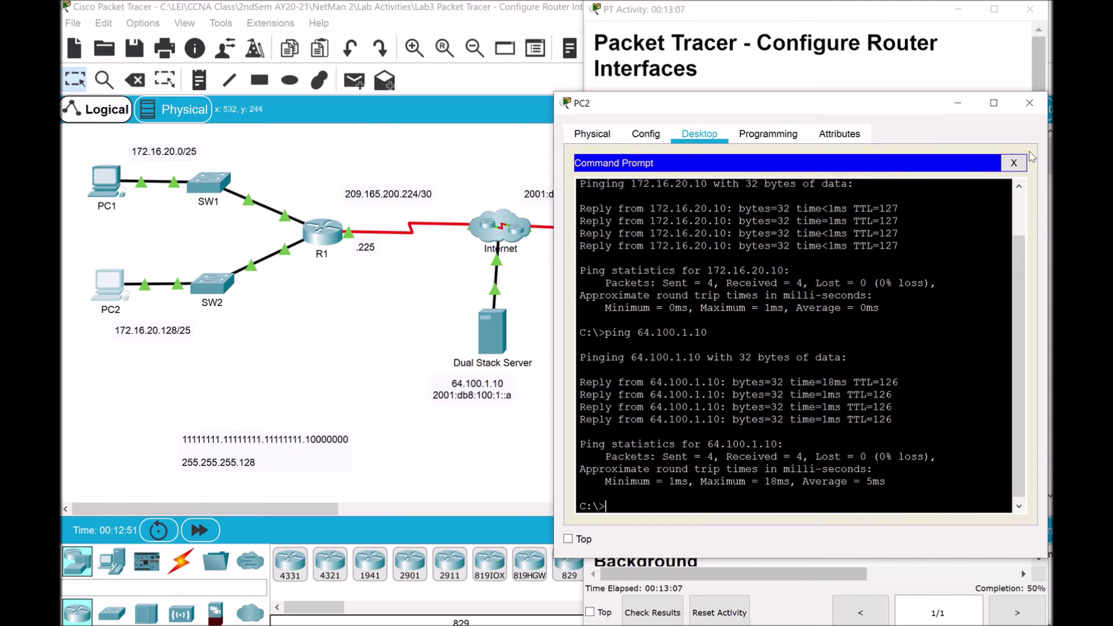
pyautogui.click(1029, 102)
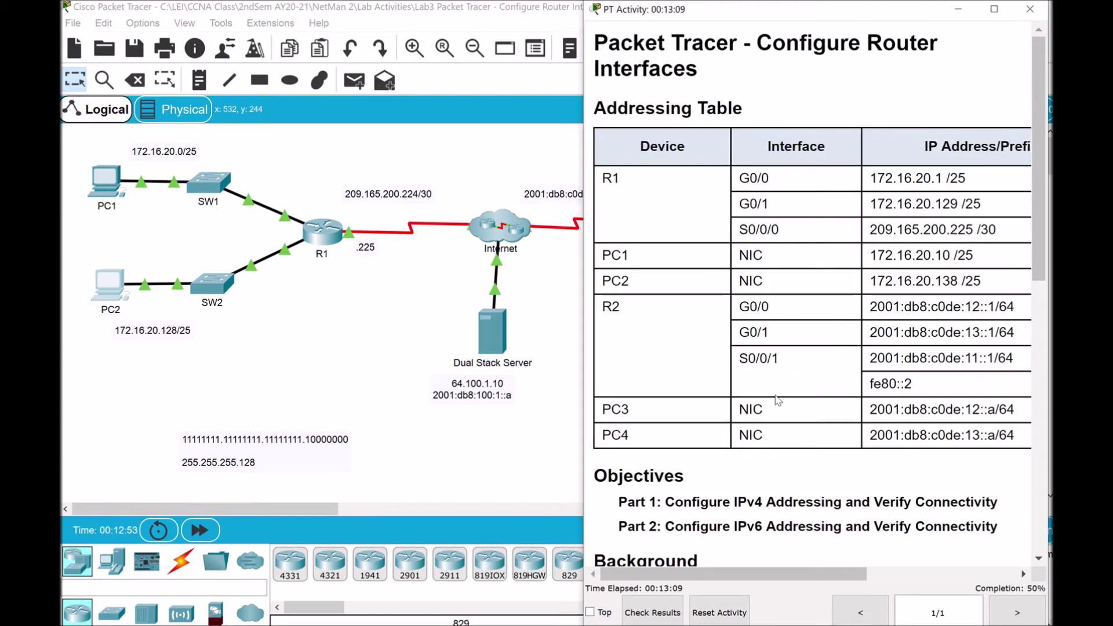
# - Scroll the instructions to Part 2 and pan the topology right to show R2, PC3 and PC4
pyautogui.moveTo(1038, 239); pyautogui.dragTo(1047, 511)
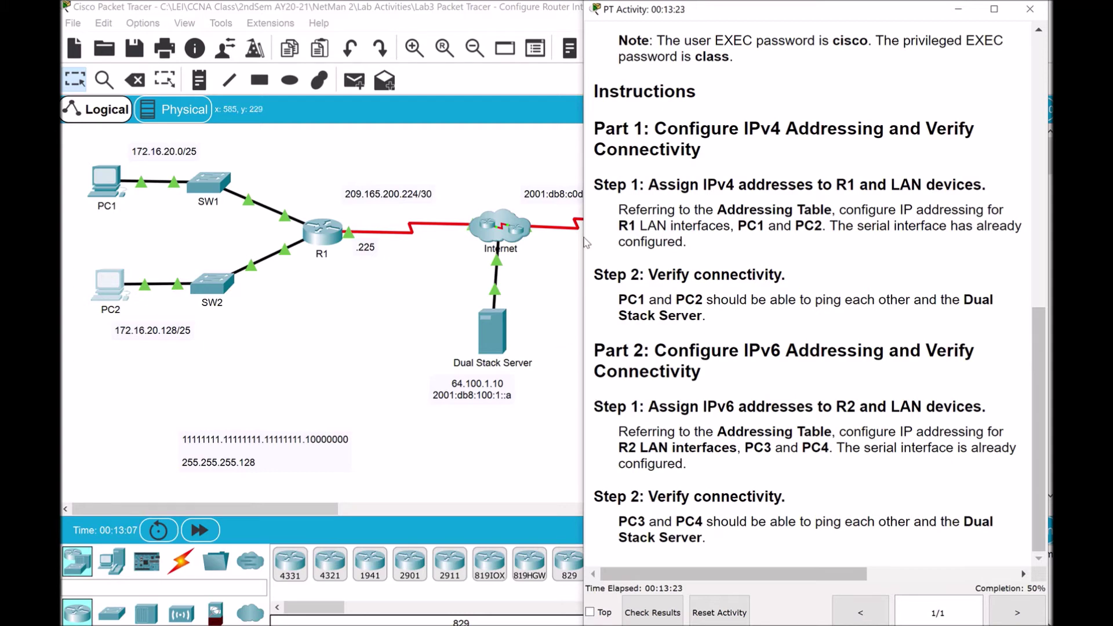
pyautogui.click(568, 308)
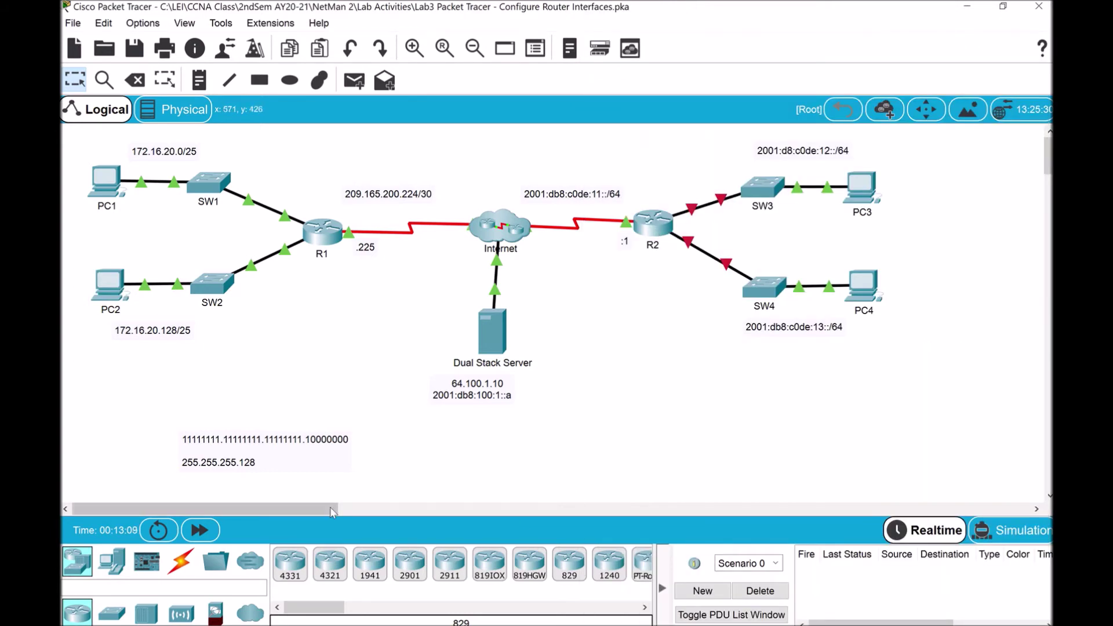
pyautogui.moveTo(269, 508); pyautogui.dragTo(365, 509)
# - Open R2's command line and place it beside the activity instructions
pyautogui.click(308, 226)
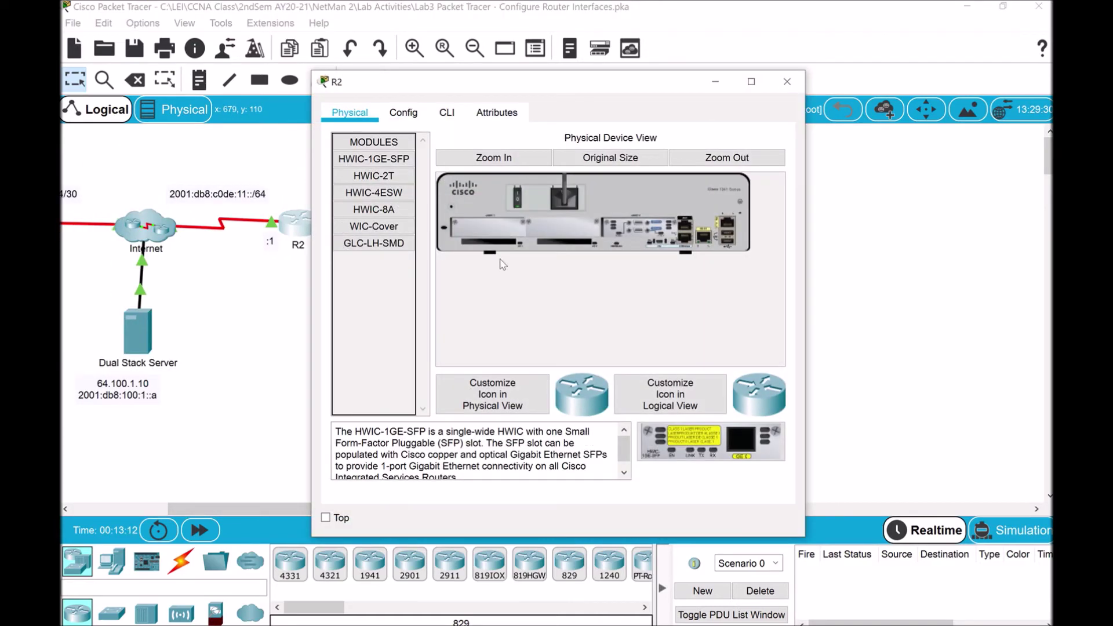
pyautogui.click(446, 114)
pyautogui.moveTo(452, 81); pyautogui.dragTo(246, 69)
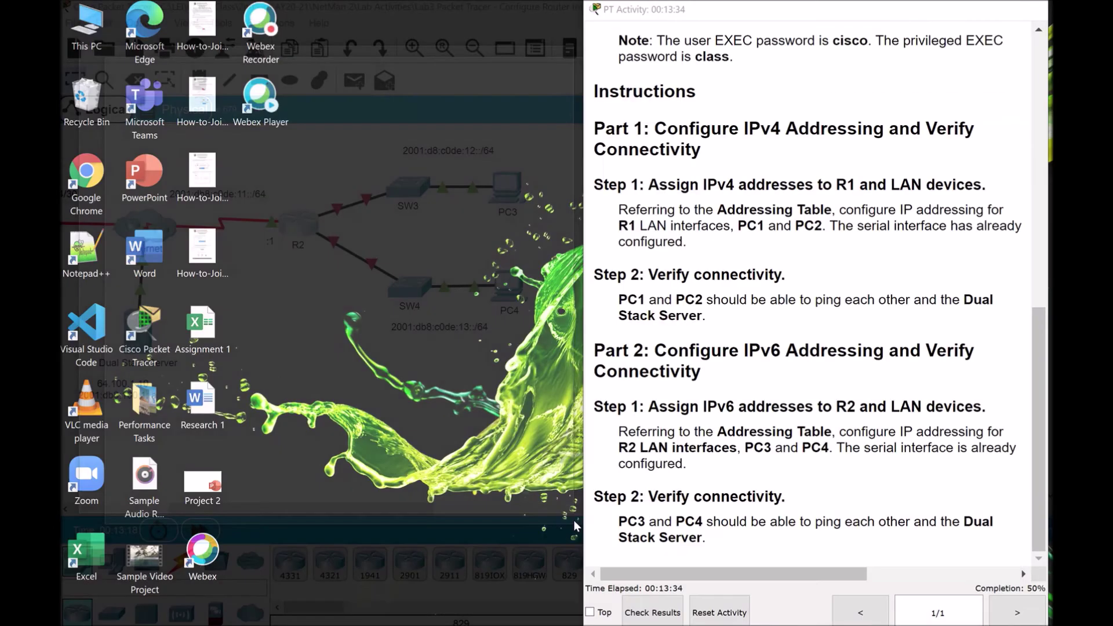
pyautogui.click(572, 520)
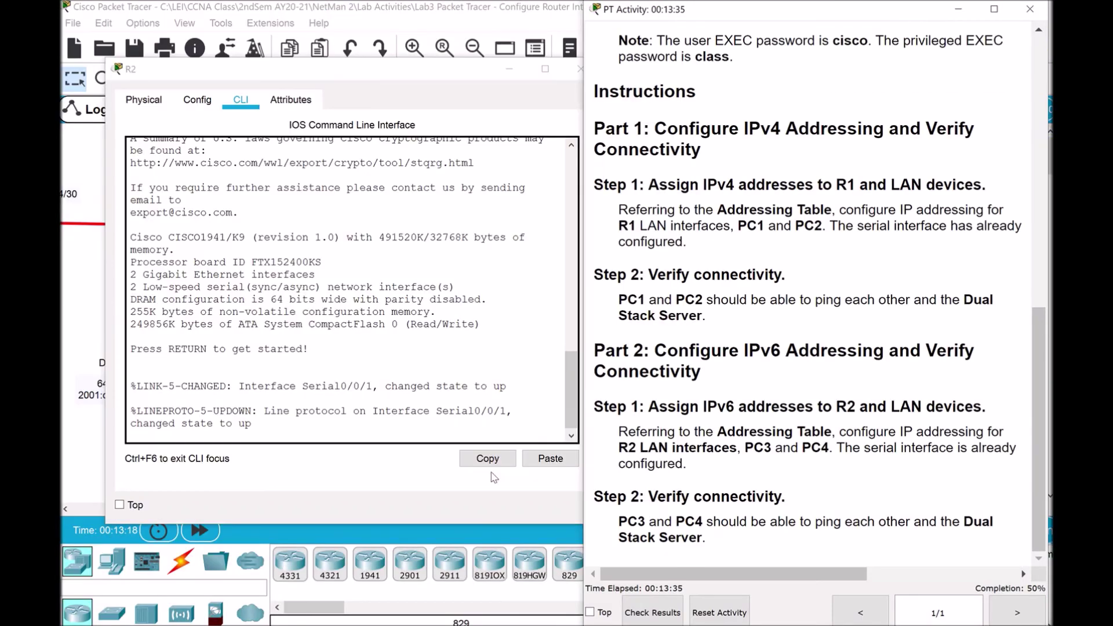
pyautogui.click(364, 426)
# - Log in to R2 with the user password, enter privileged mode, and reach global configuration
pyautogui.press('Return')
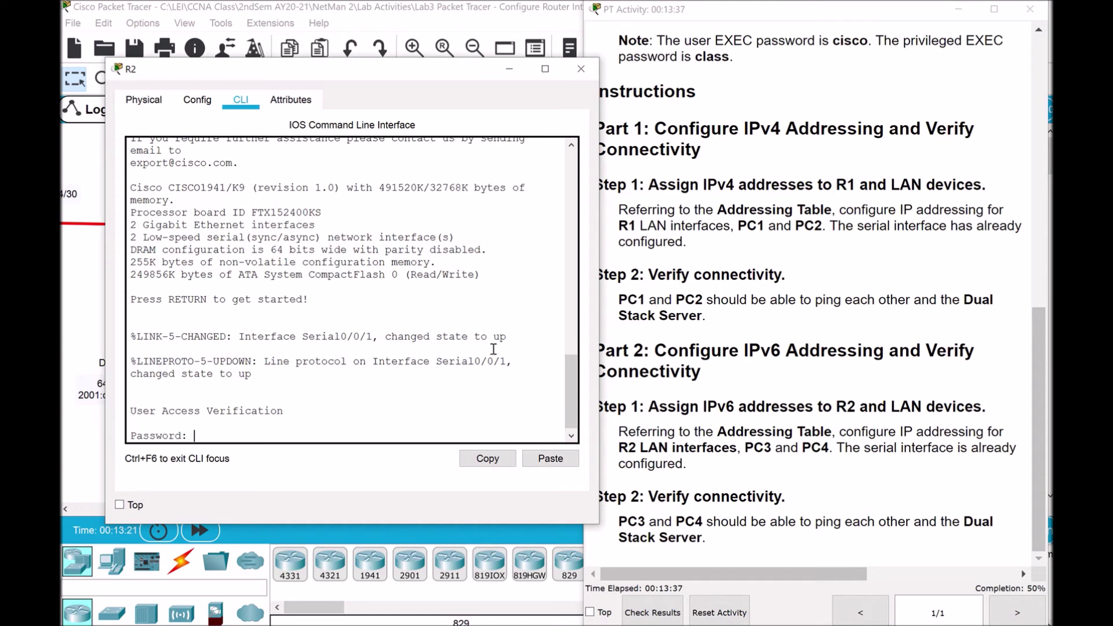
pyautogui.write('cisco')
pyautogui.press('Return')
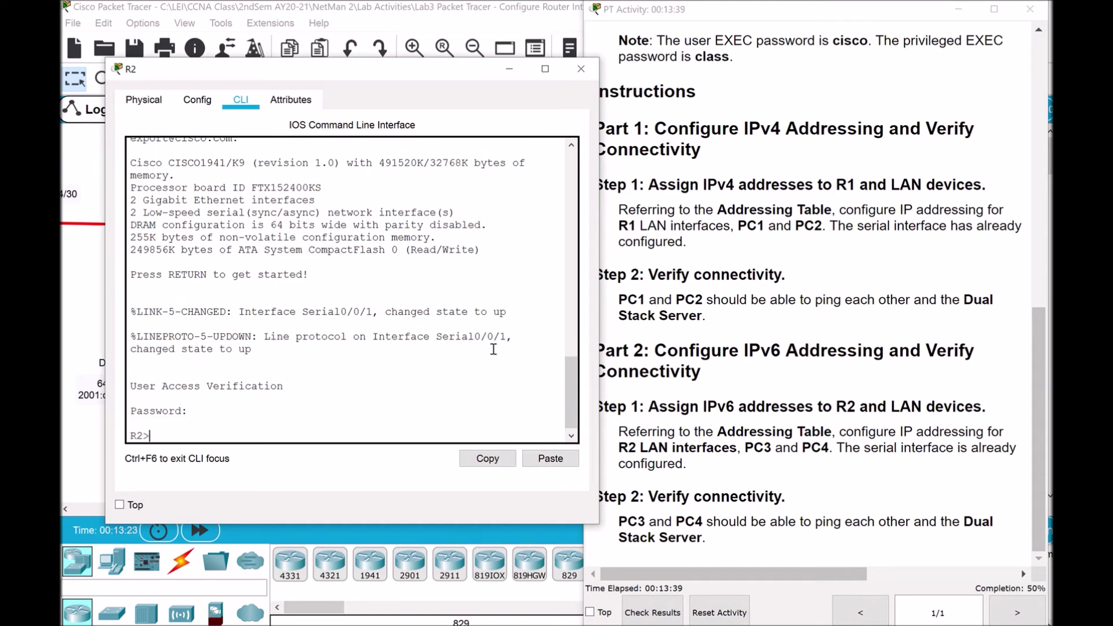
pyautogui.write('ena')
pyautogui.press('Return')
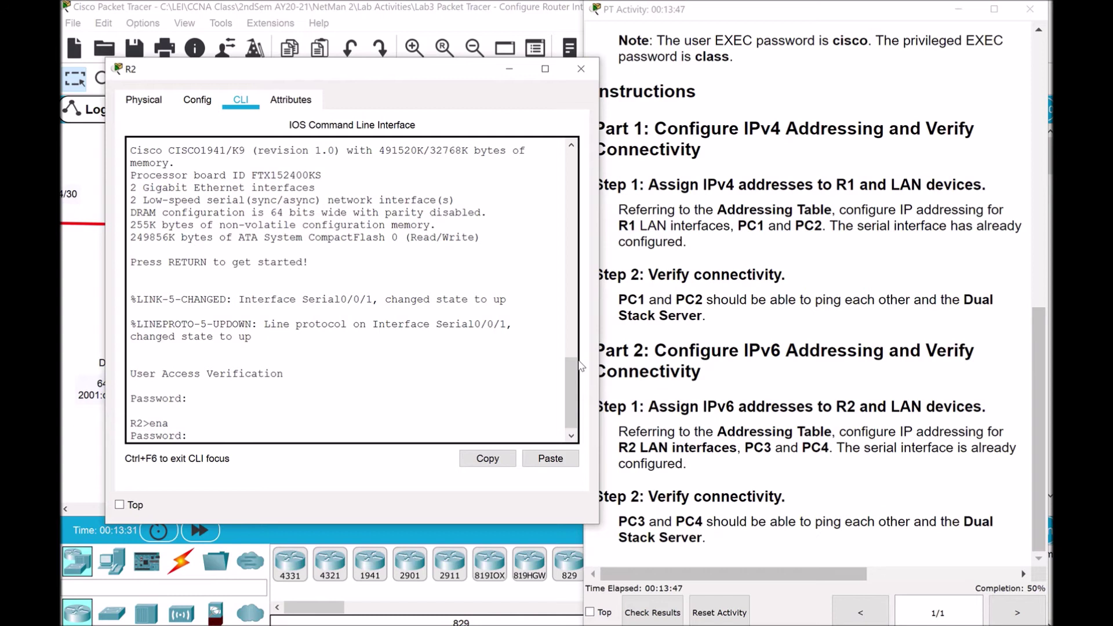
pyautogui.press('Return')
pyautogui.write('config')
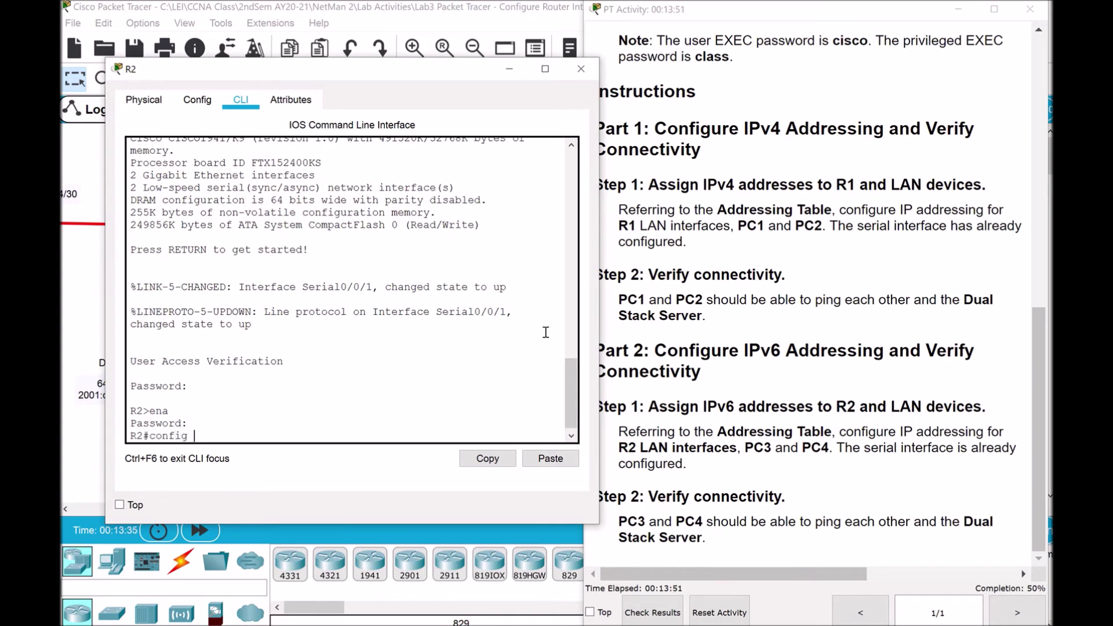
pyautogui.write(' ter')
pyautogui.press('Return')
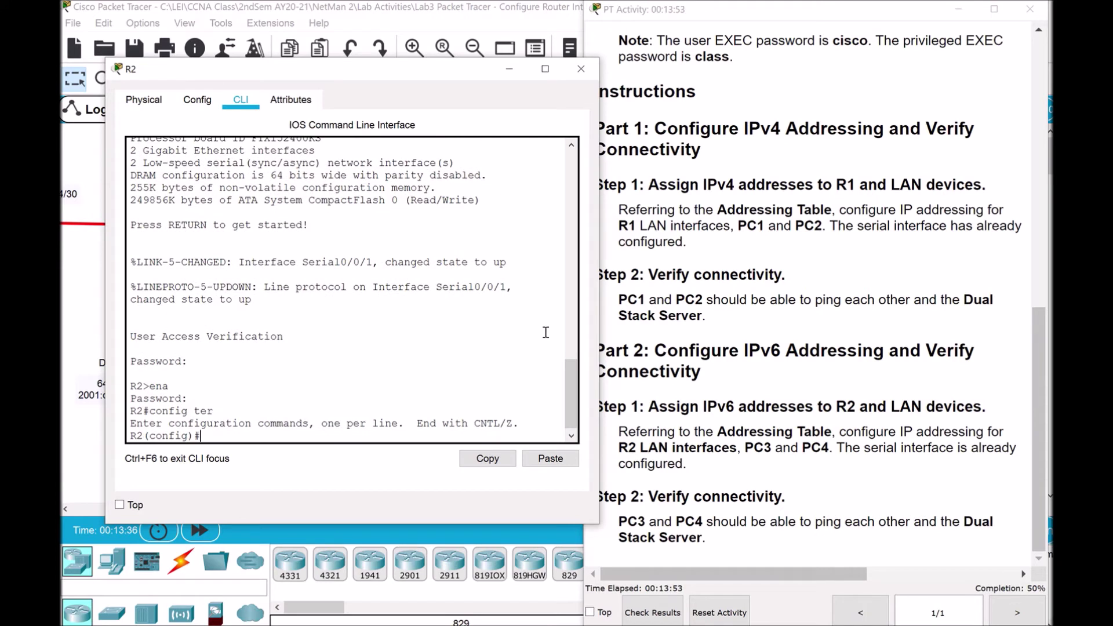
pyautogui.press('Return')
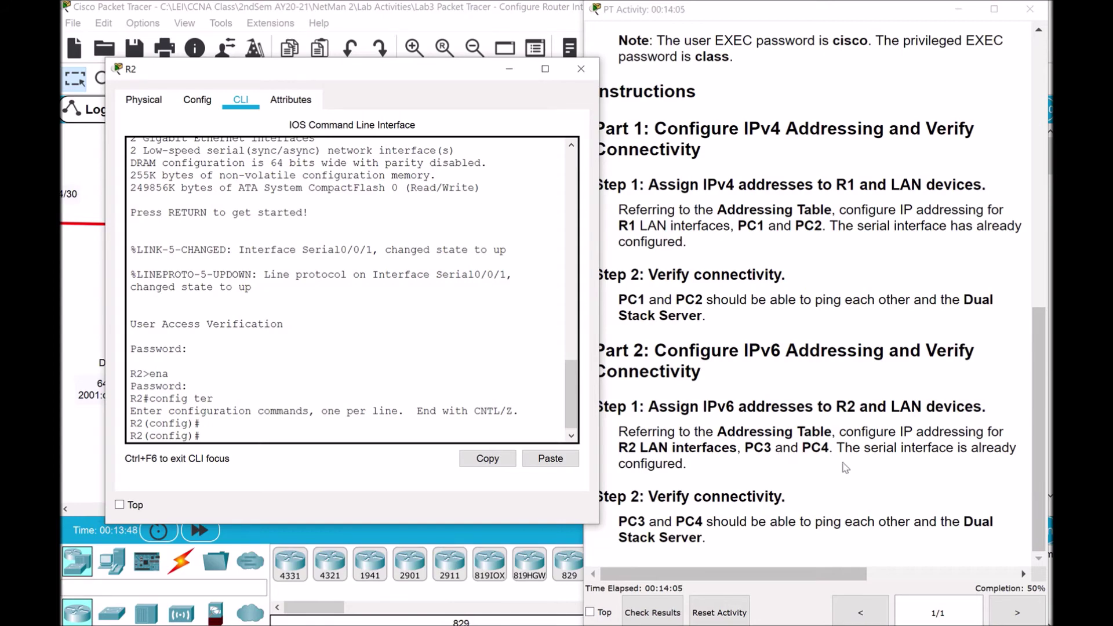
# - Give R2's G0/0 the IPv6 address 2001:db8:c0de:12::1/64 and bring it up
pyautogui.click(1037, 443)
pyautogui.moveTo(1041, 474); pyautogui.dragTo(1039, 160)
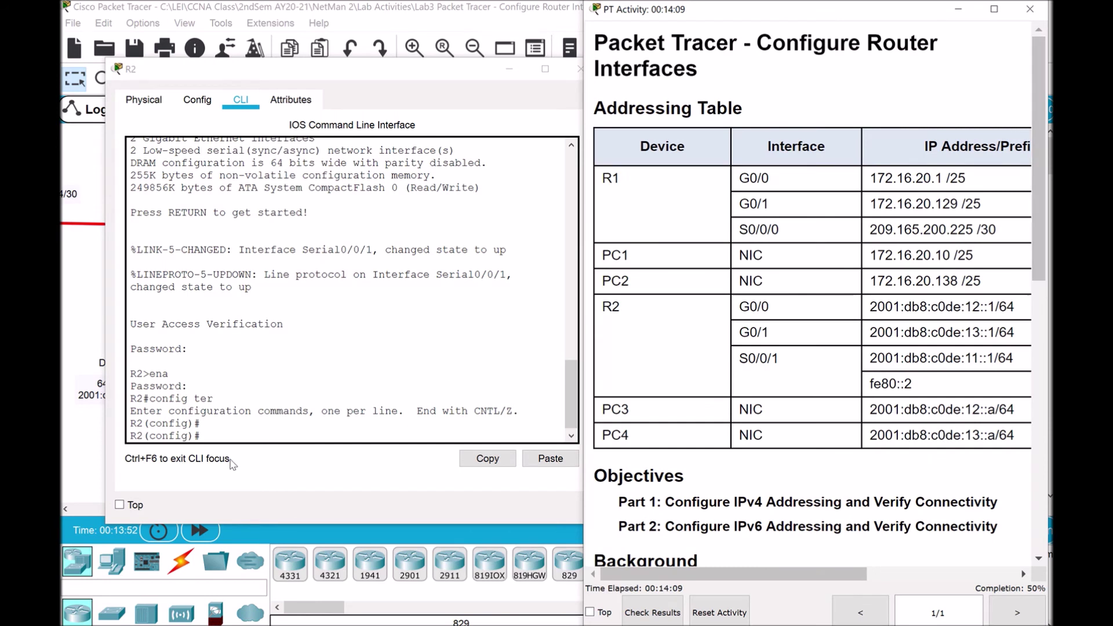
pyautogui.click(246, 429)
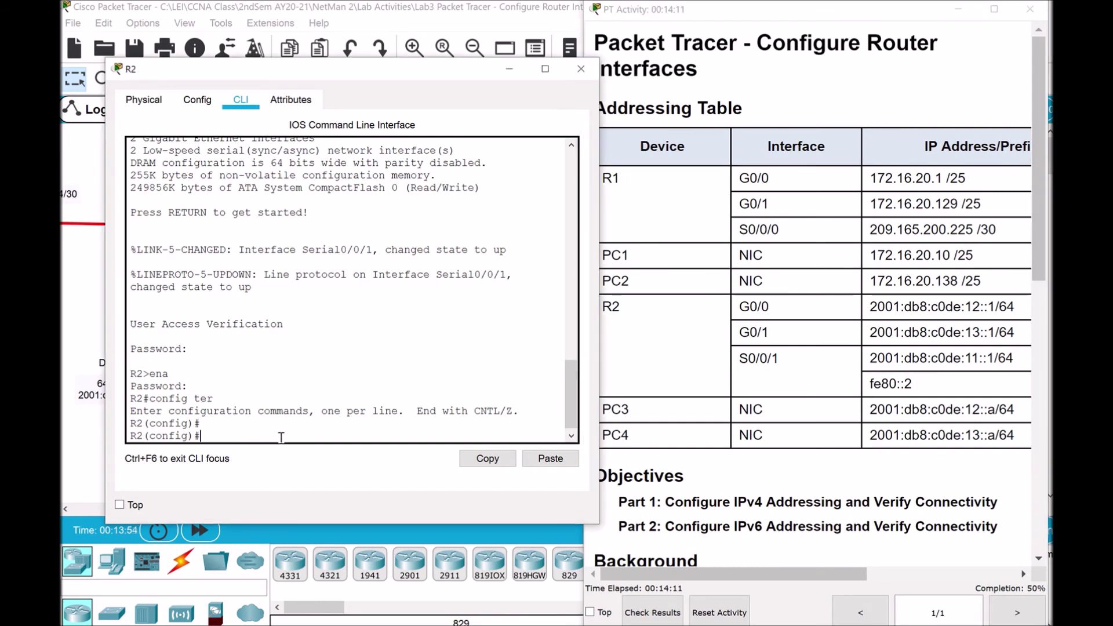
pyautogui.write('intrfa')
pyautogui.press('BackSpace')
pyautogui.press('BackSpace')
pyautogui.press('BackSpace')
pyautogui.write('interface g0/0')
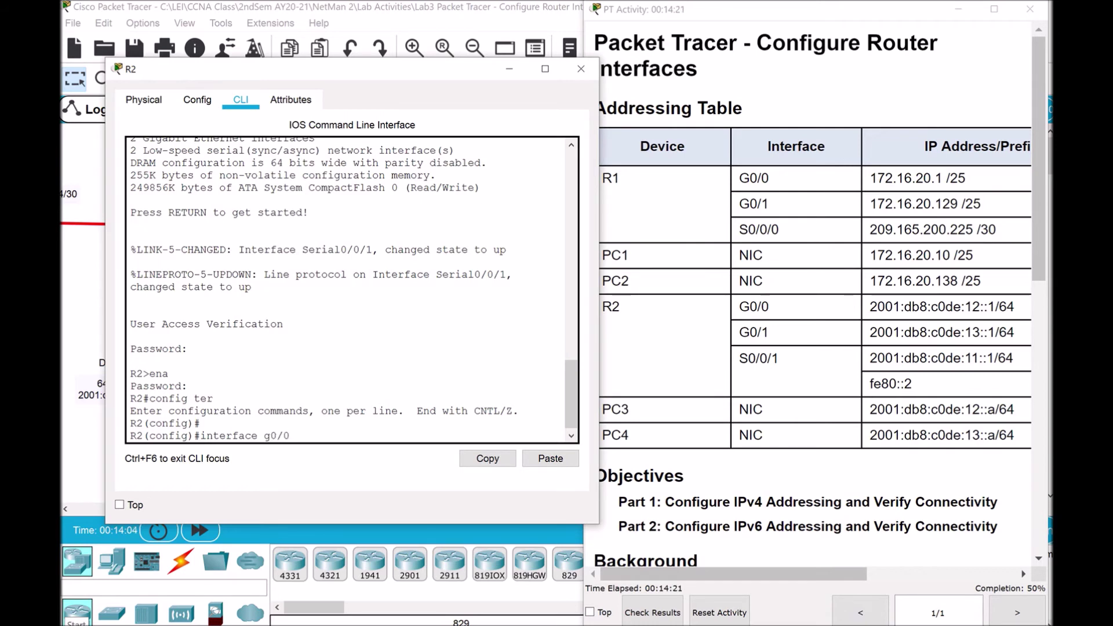
pyautogui.press('Return')
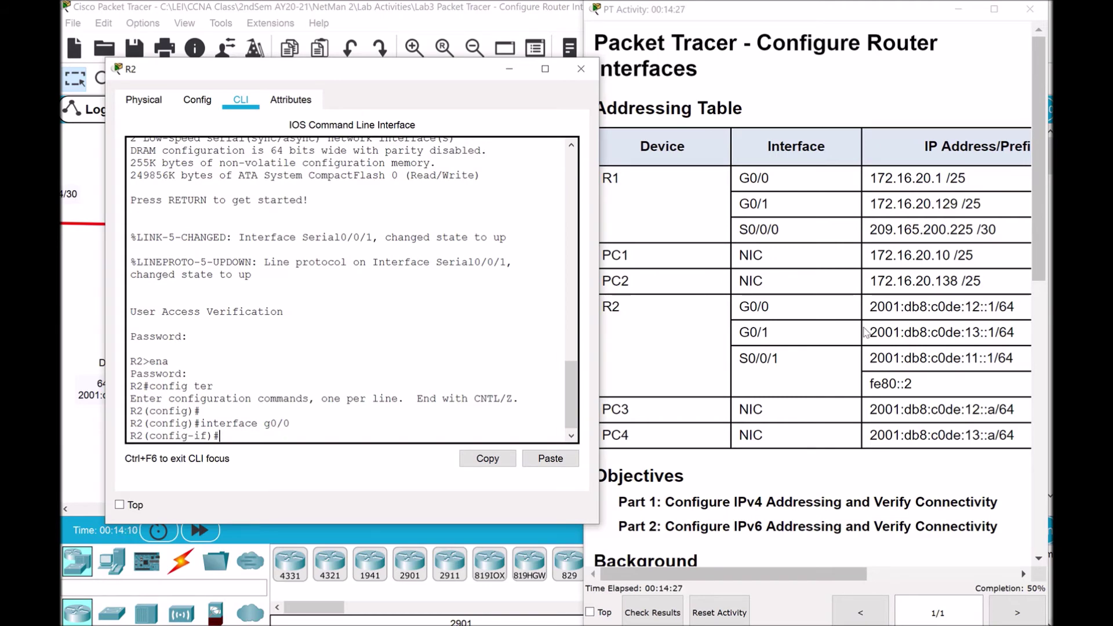
pyautogui.moveTo(748, 576); pyautogui.dragTo(808, 584)
pyautogui.click(228, 435)
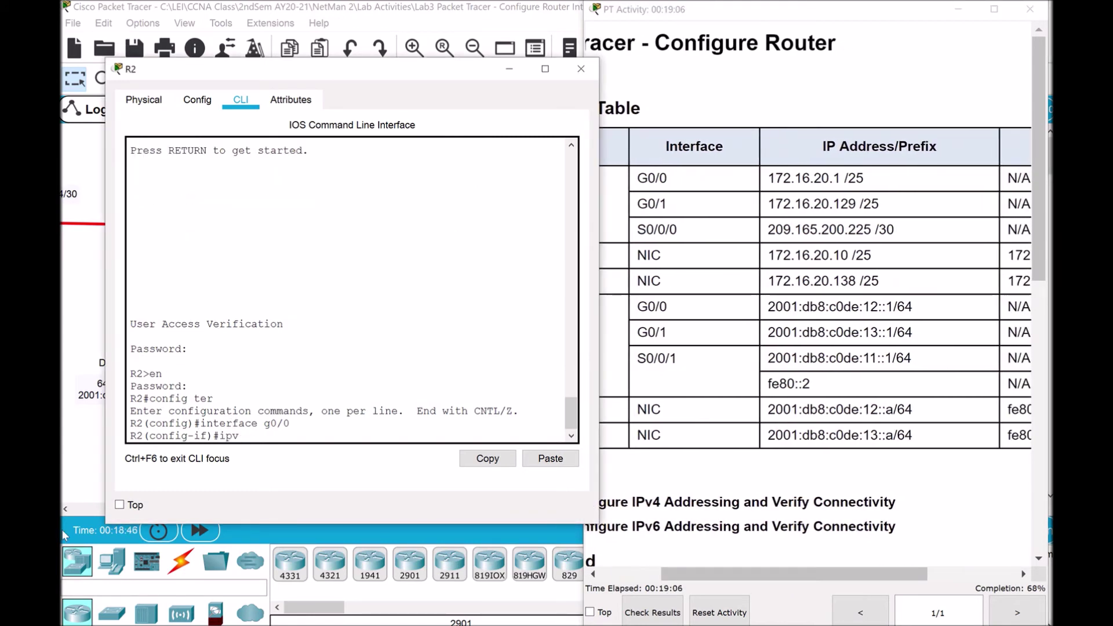
pyautogui.write('6 address 2001:db8:c0de:')
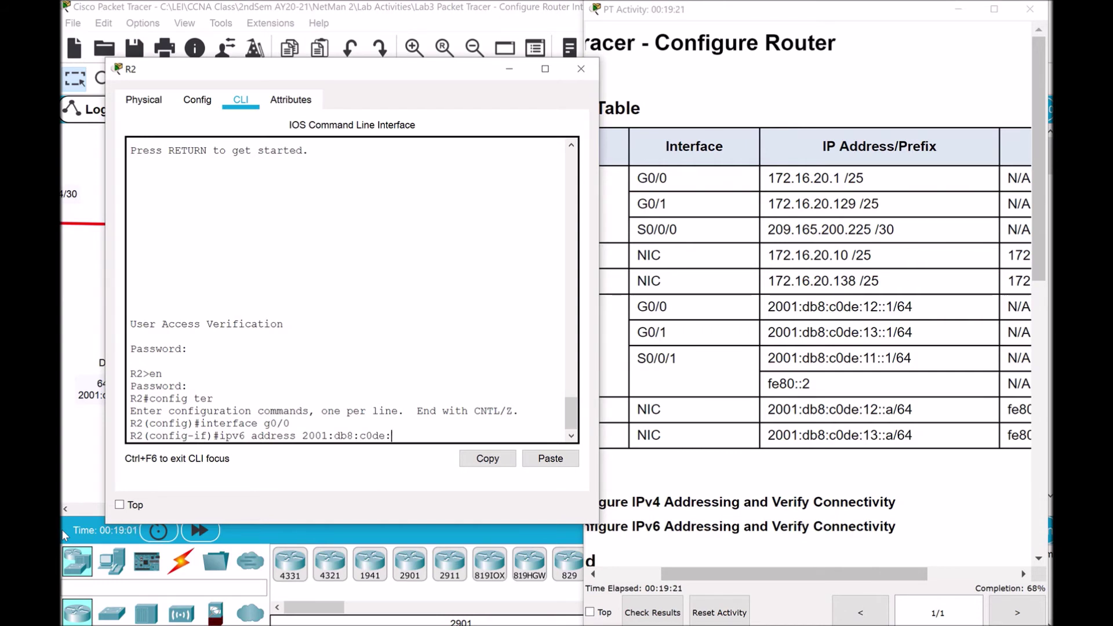
pyautogui.write('12::1/64')
pyautogui.press('Return')
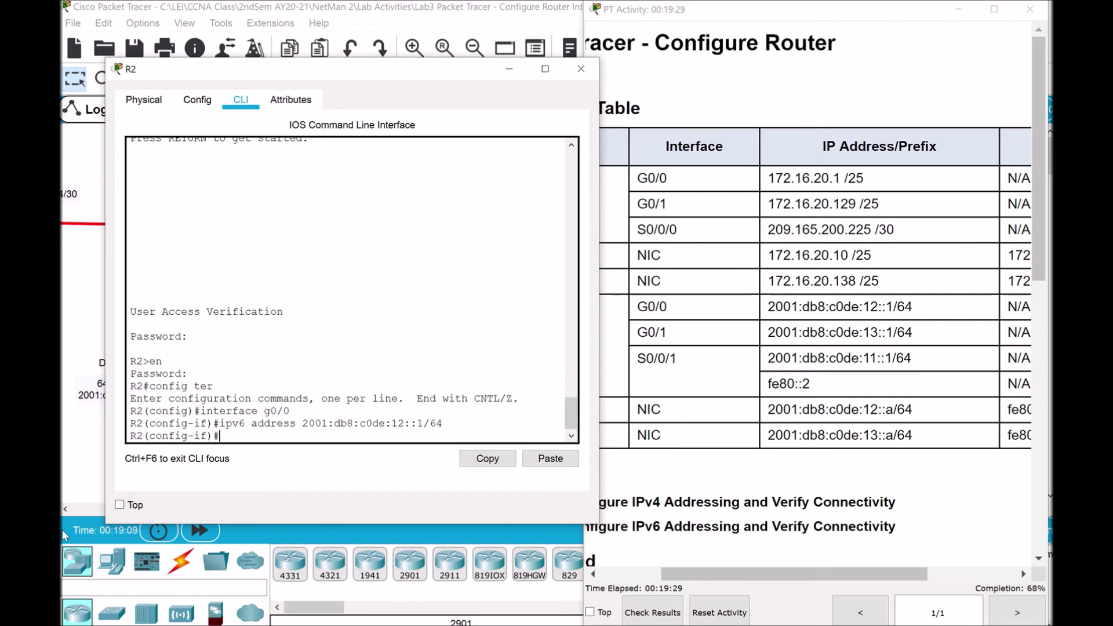
pyautogui.write('no shut')
pyautogui.press('Return')
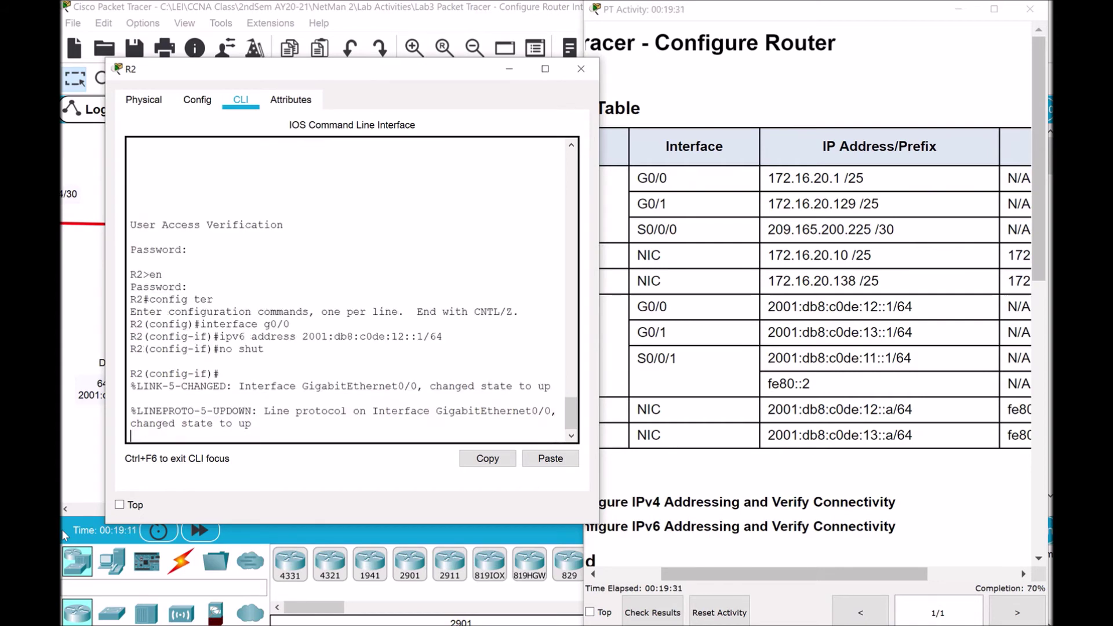
pyautogui.press('Return')
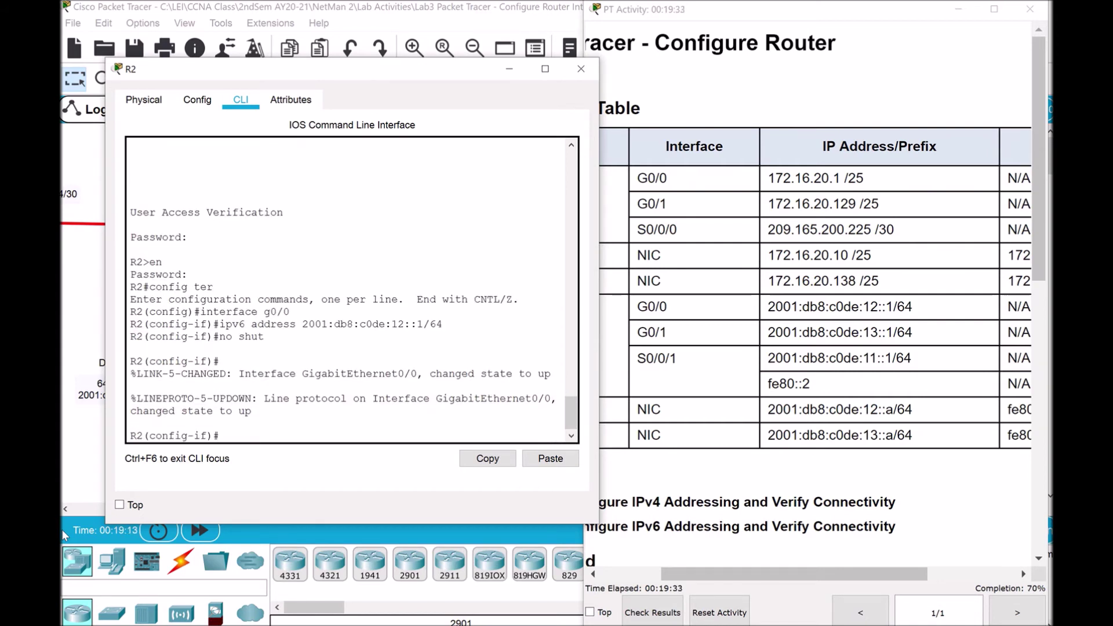
# - Assign 2001:db8:c0de:13::1/64 to G0/1, enable it, and close R2's window
pyautogui.write('interface g0/1')
pyautogui.press('Return')
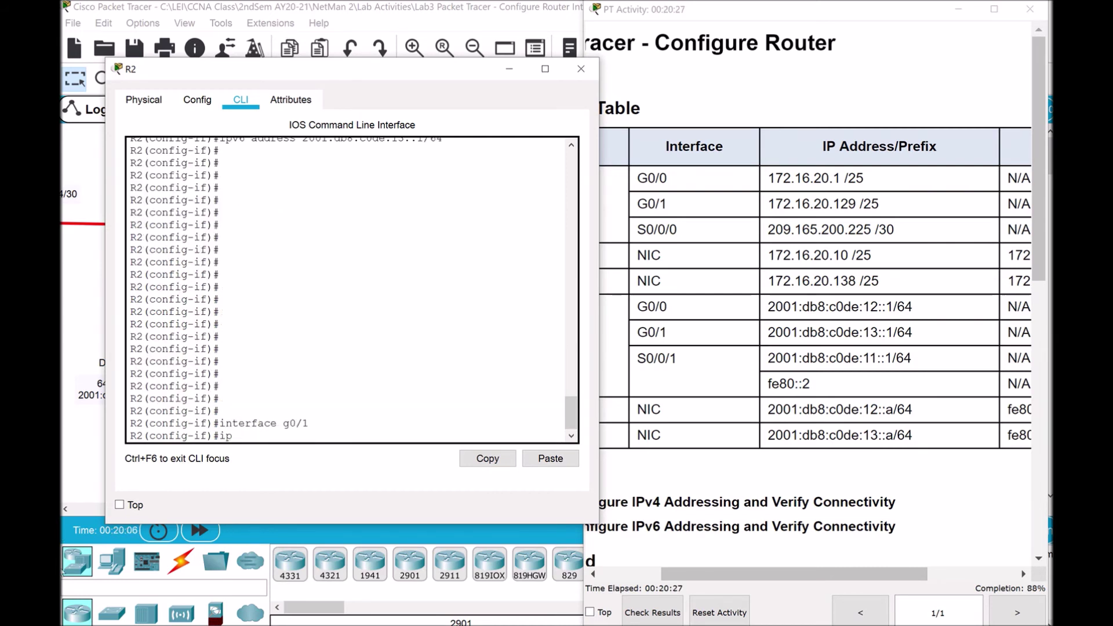
pyautogui.write('v6 address 2001:db8:c0d')
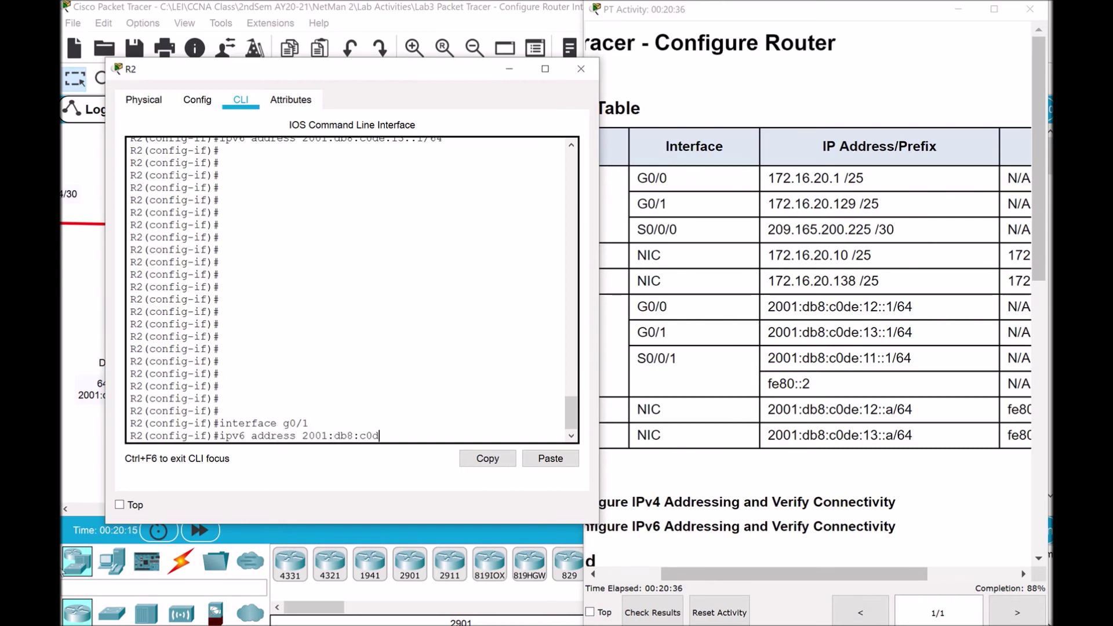
pyautogui.write('e:13::1/64')
pyautogui.press('Return')
pyautogui.write('no shut')
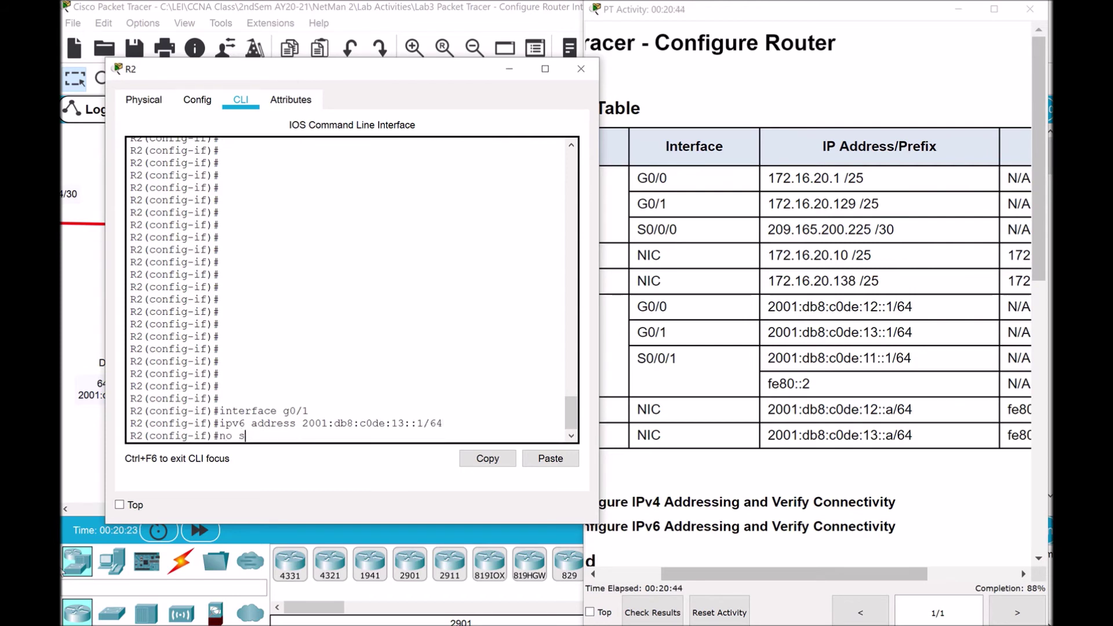
pyautogui.press('Return')
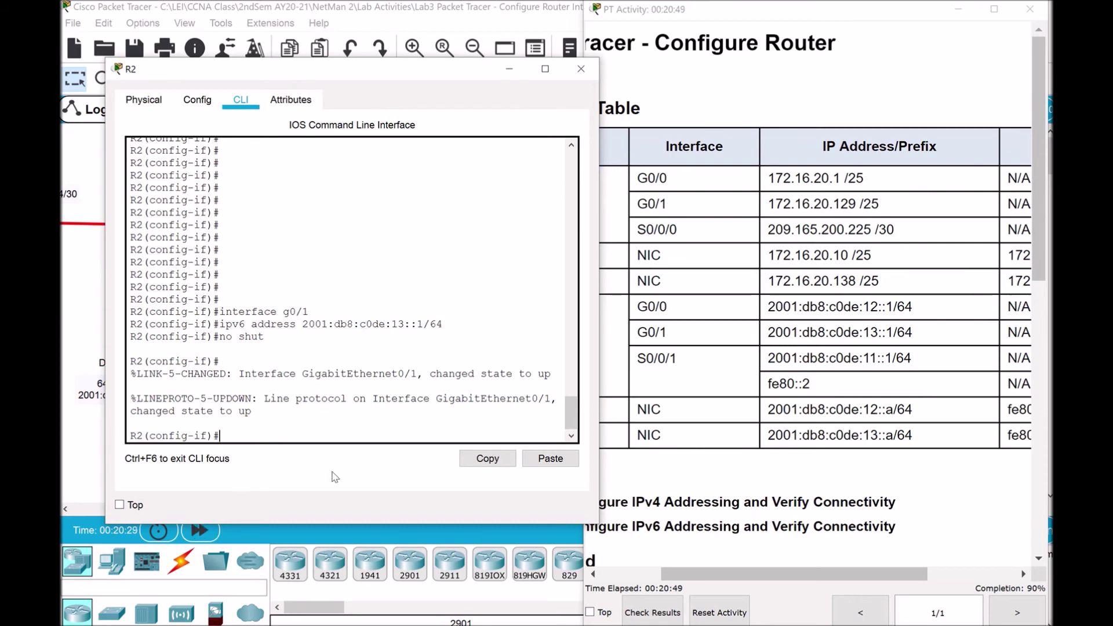
pyautogui.click(580, 68)
pyautogui.click(515, 189)
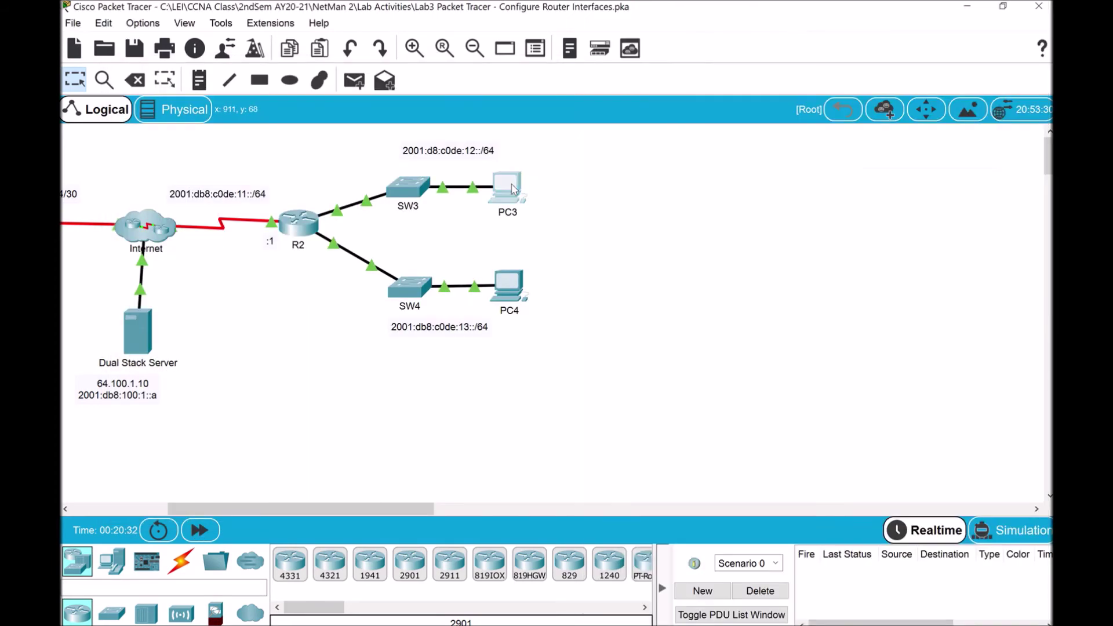
# - Open PC3's IP Configuration next to the activity's addressing table
pyautogui.click(515, 189)
pyautogui.moveTo(381, 75); pyautogui.dragTo(261, 68)
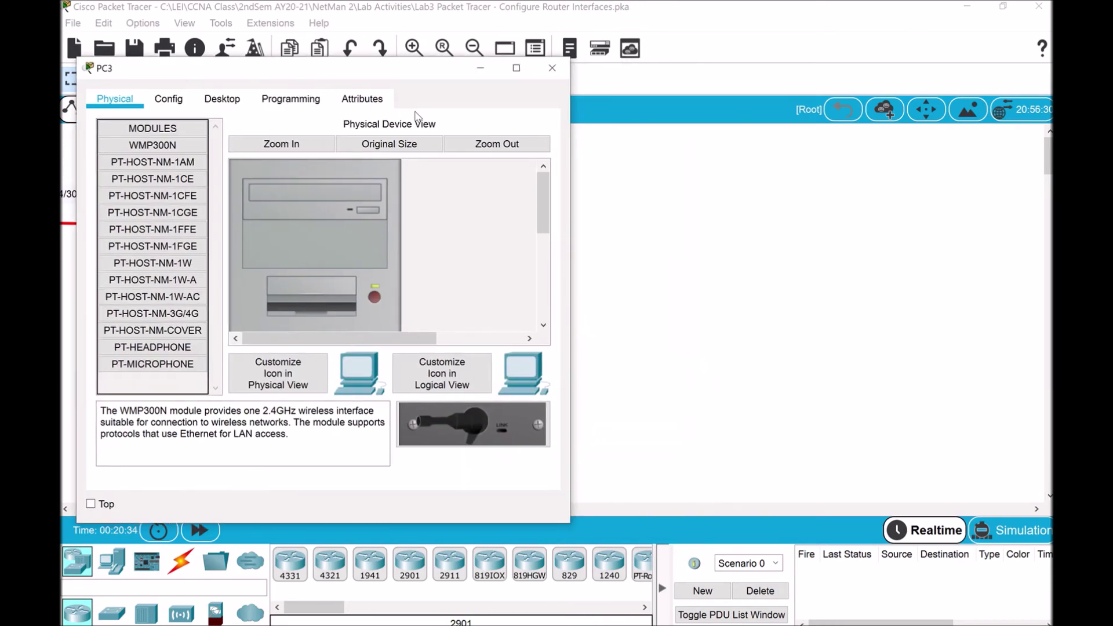
pyautogui.moveTo(753, 623)
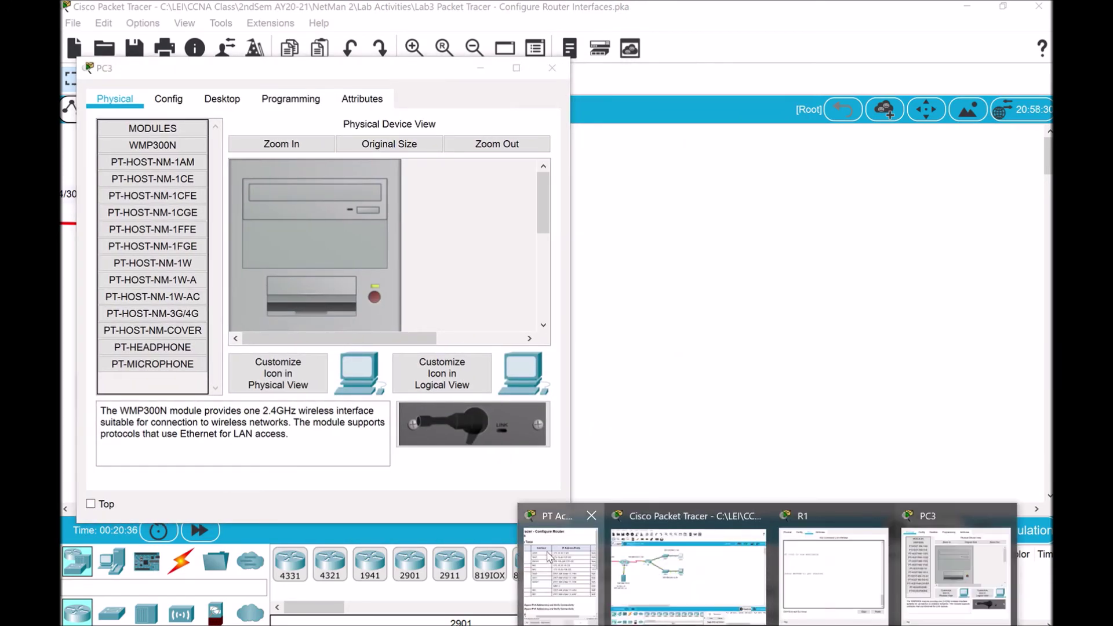
pyautogui.click(560, 557)
pyautogui.moveTo(701, 568)
pyautogui.mouseDown()
pyautogui.moveTo(641, 572)
pyautogui.moveTo(688, 572)
pyautogui.mouseUp()
pyautogui.moveTo(694, 572); pyautogui.dragTo(700, 572)
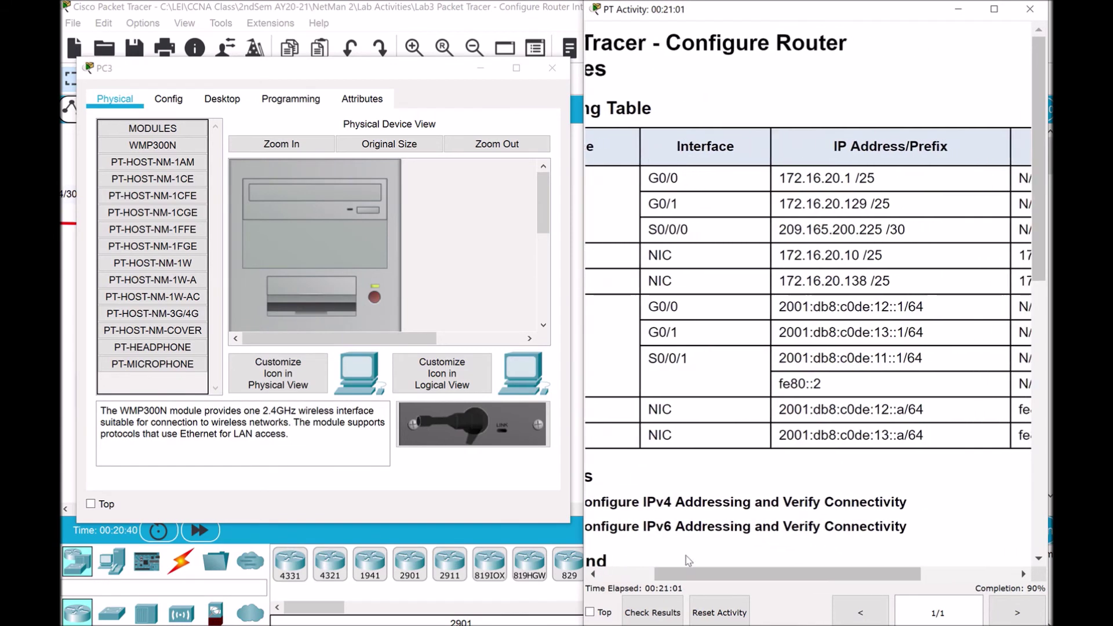
pyautogui.click(213, 102)
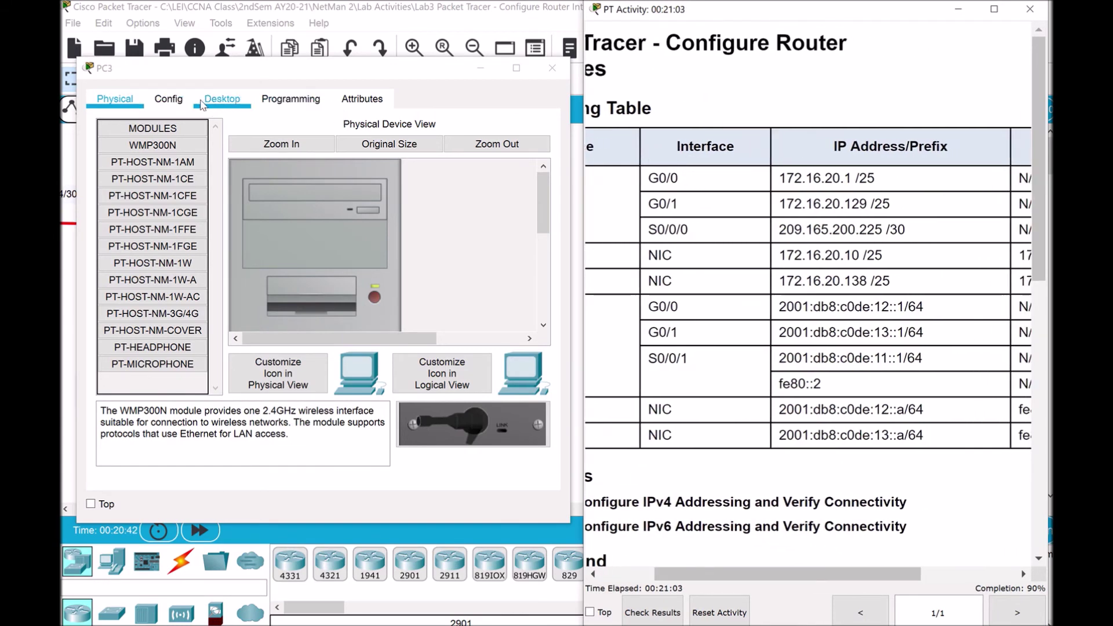
pyautogui.click(150, 155)
# - Set PC3's IPv6 address to 2001:db8:c0de:12::a/64 with gateway fe80::2
pyautogui.click(252, 336)
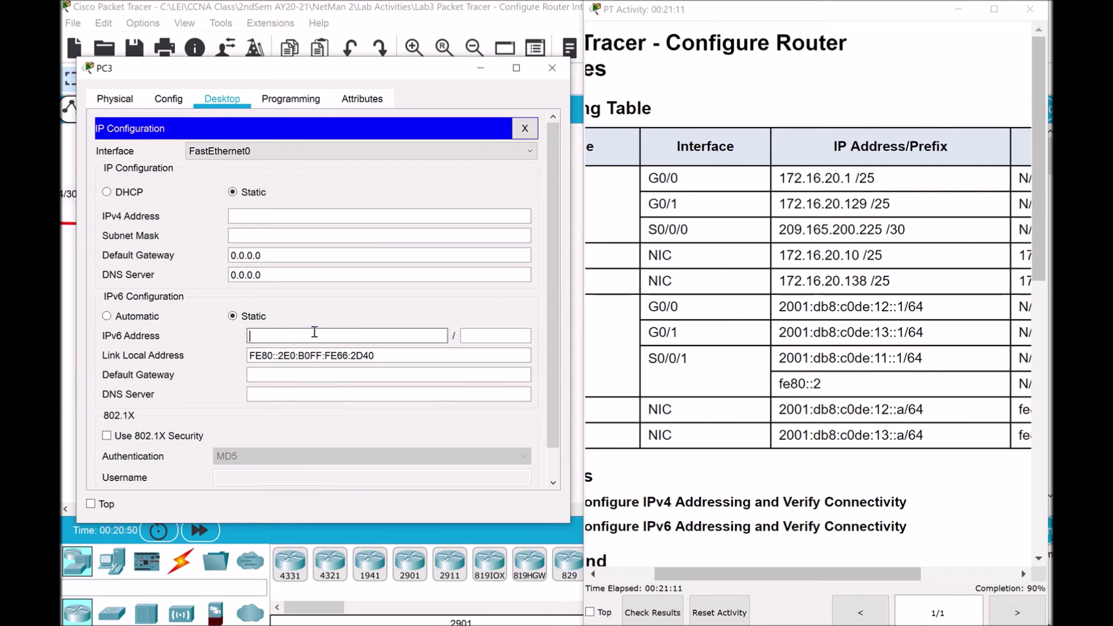
pyautogui.write('2001:db8:c0de:12::a')
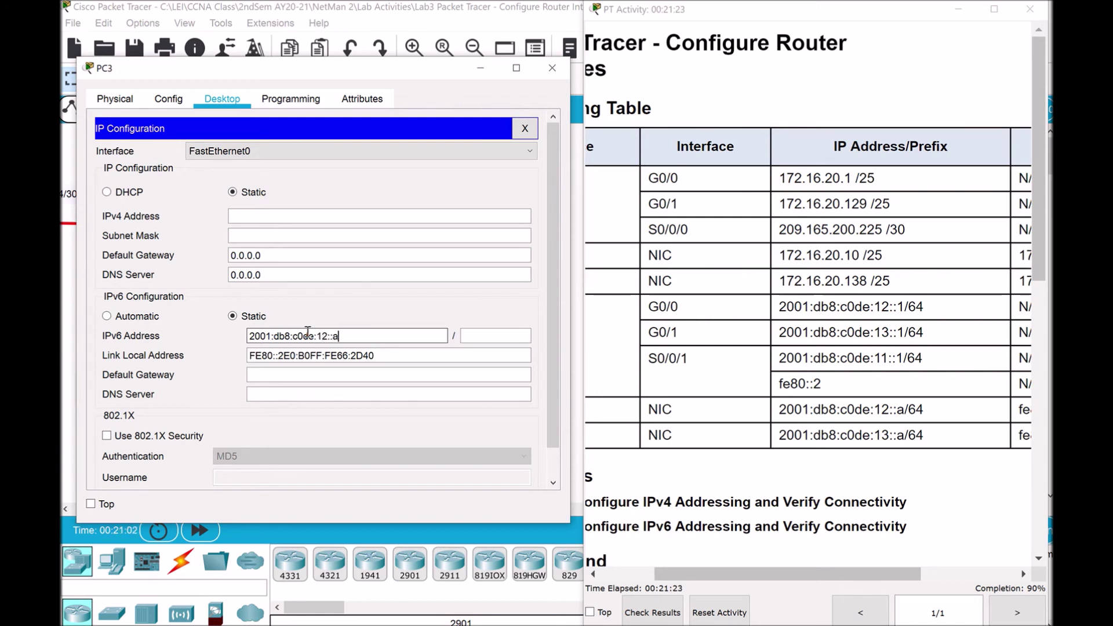
pyautogui.click(475, 335)
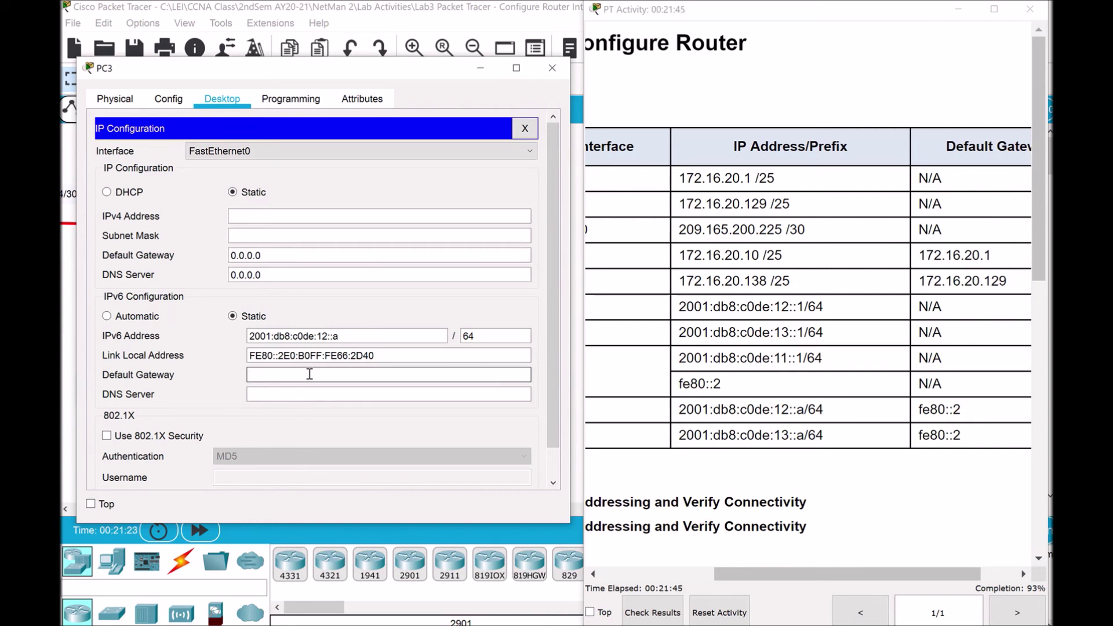
pyautogui.write('fe80::2')
pyautogui.click(557, 68)
pyautogui.click(442, 303)
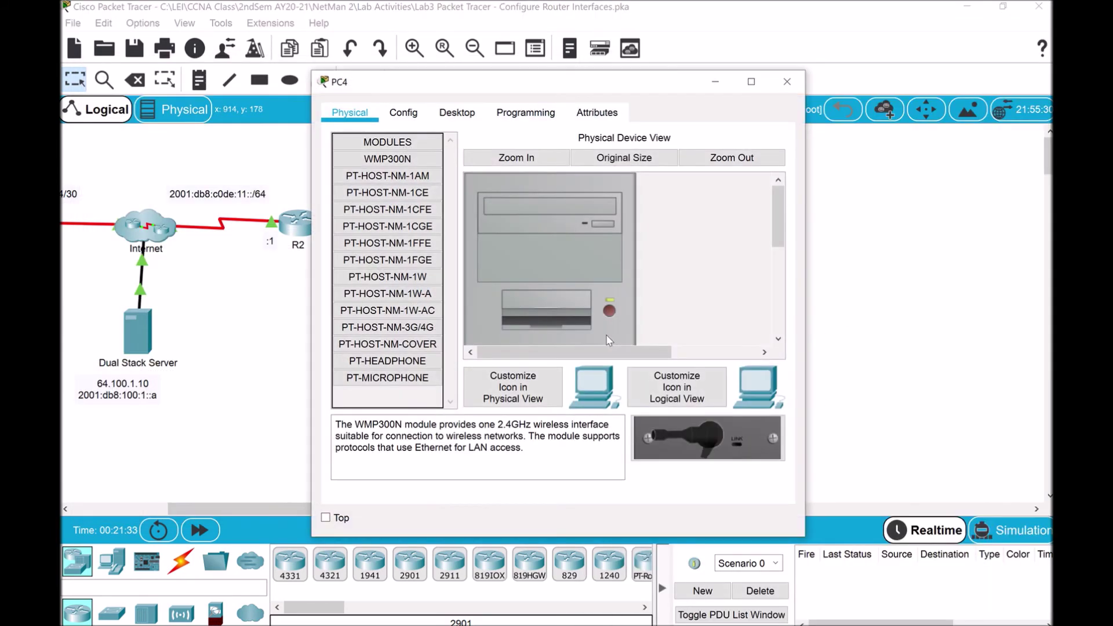
# - Open PC4's IP Configuration alongside the activity's addressing table
pyautogui.click(404, 113)
pyautogui.click(475, 119)
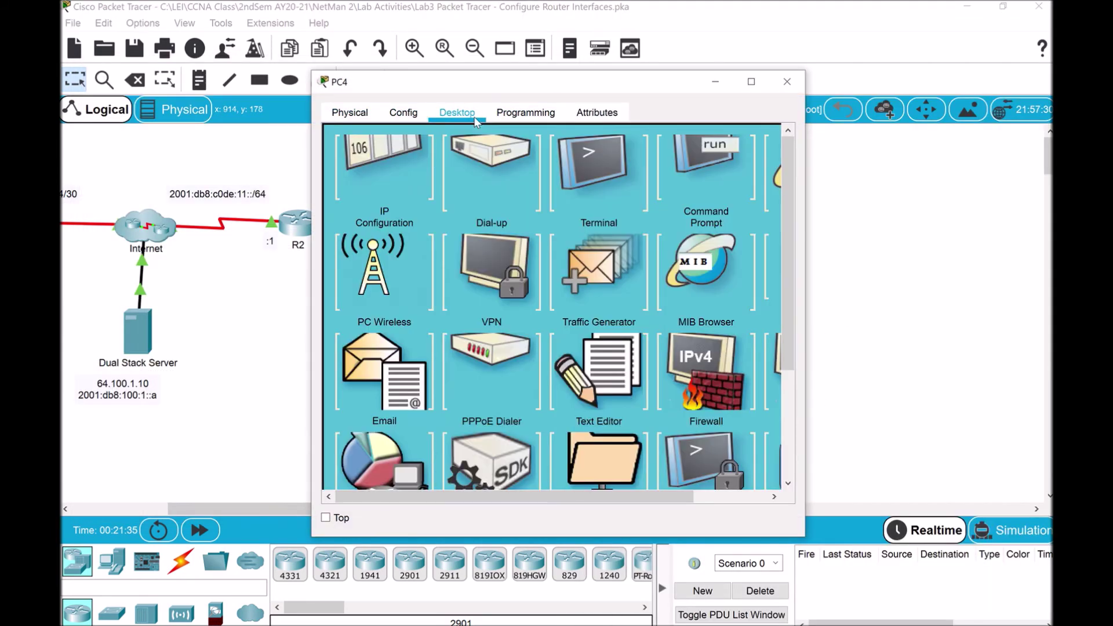
pyautogui.click(384, 184)
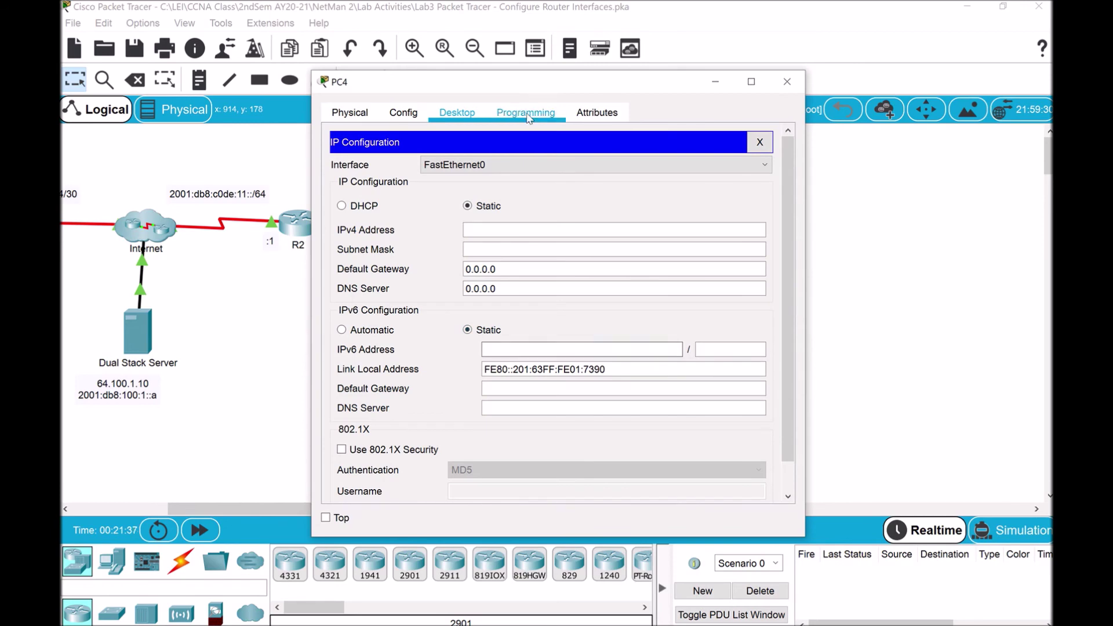
pyautogui.moveTo(542, 82); pyautogui.dragTo(364, 82)
pyautogui.click(571, 548)
# - Set PC4's IPv6 address 2001:db8:c0de:13::a, prefix 64, gateway fe80::2, and close it
pyautogui.click(333, 347)
pyautogui.write('2001:db8')
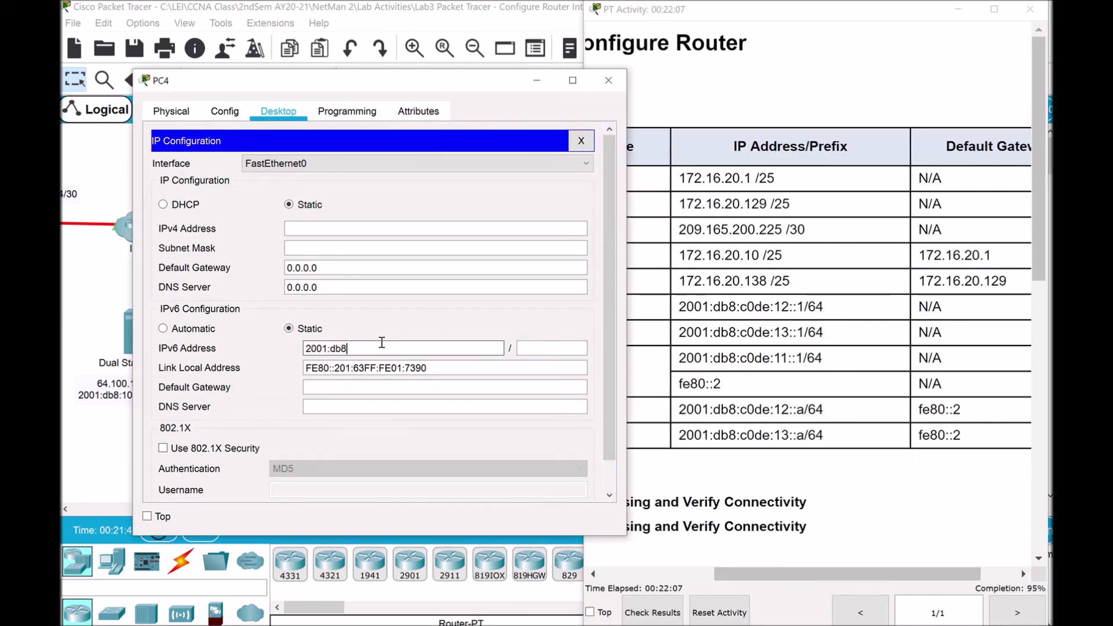
pyautogui.write(':c0de:13::a')
pyautogui.click(533, 348)
pyautogui.write('64')
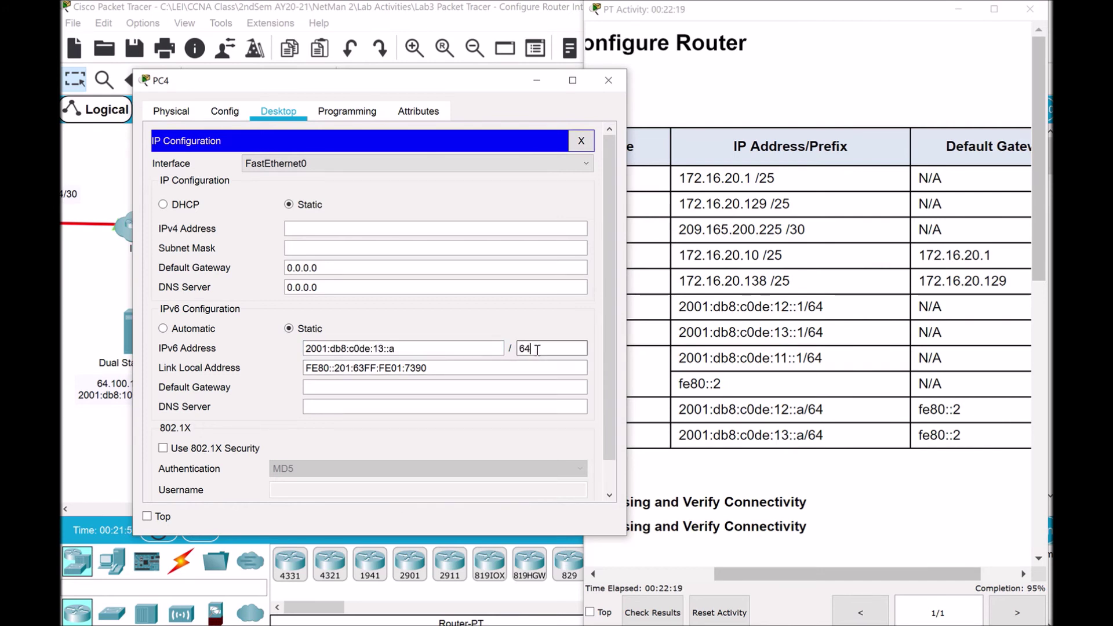
pyautogui.click(418, 386)
pyautogui.write('fe80::2')
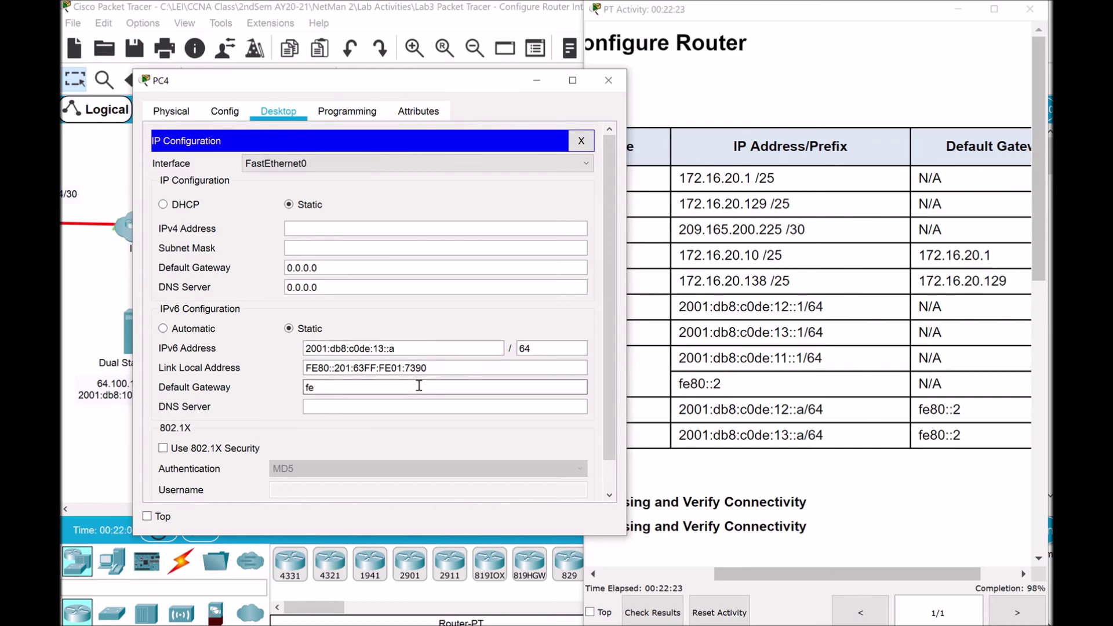
pyautogui.click(608, 80)
pyautogui.scroll(-6, 870, 492)
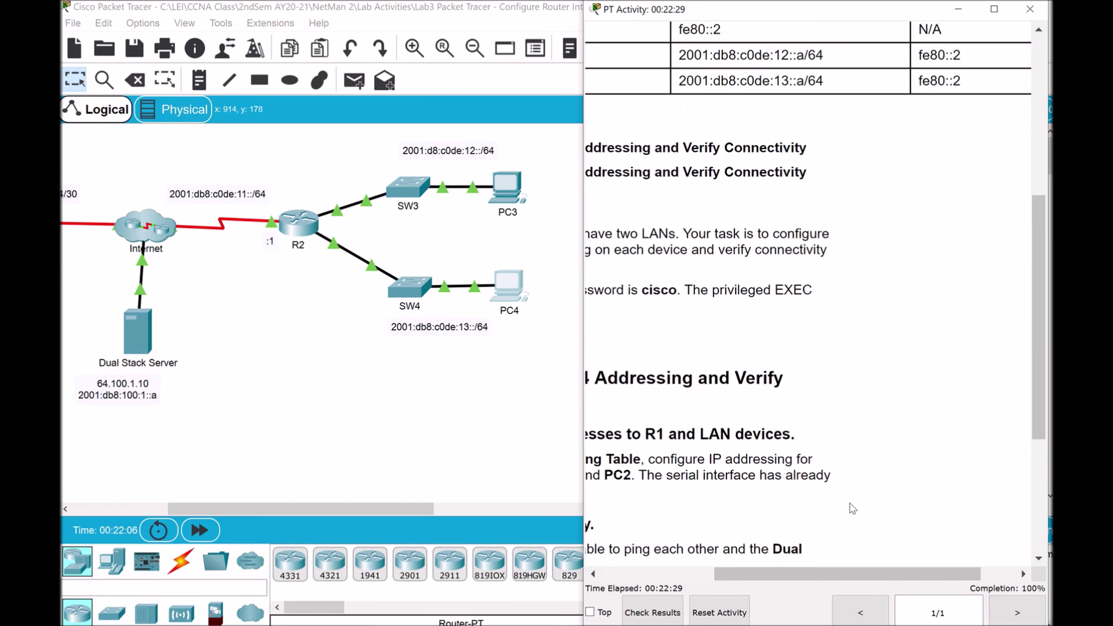
# - Bring the network workspace forward and open PC3's device window
pyautogui.moveTo(810, 574); pyautogui.dragTo(690, 571)
pyautogui.scroll(-4, 744, 482)
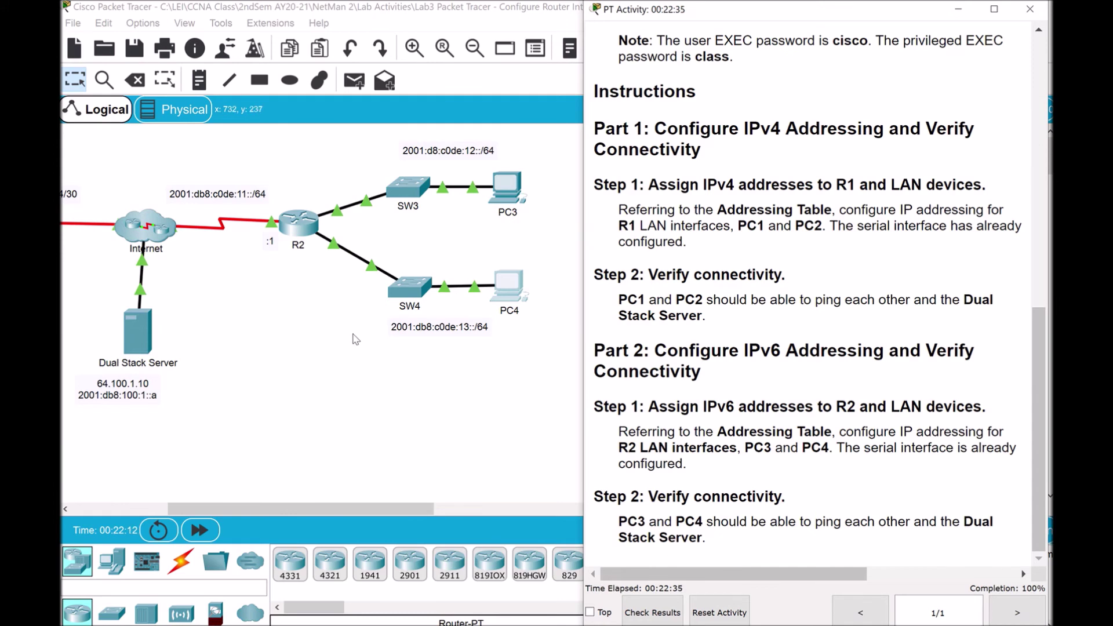
pyautogui.click(503, 185)
pyautogui.click(504, 185)
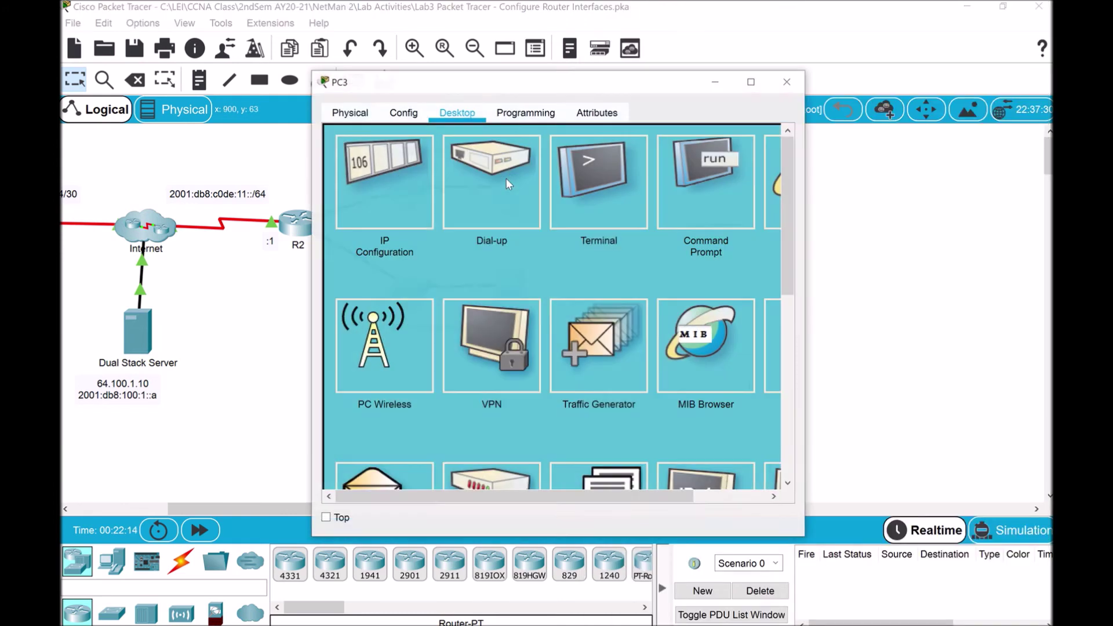
# - From PC3's command prompt, ping PC4 at 2001:db8:c0de:13::a
pyautogui.click(704, 168)
pyautogui.moveTo(626, 82); pyautogui.dragTo(411, 71)
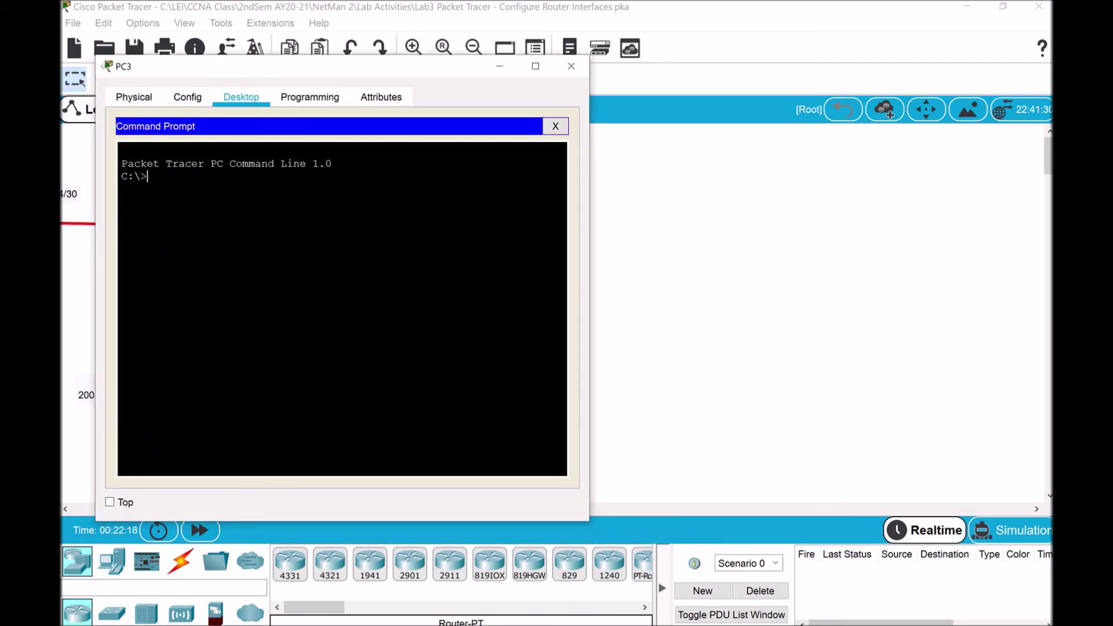
pyautogui.moveTo(803, 533)
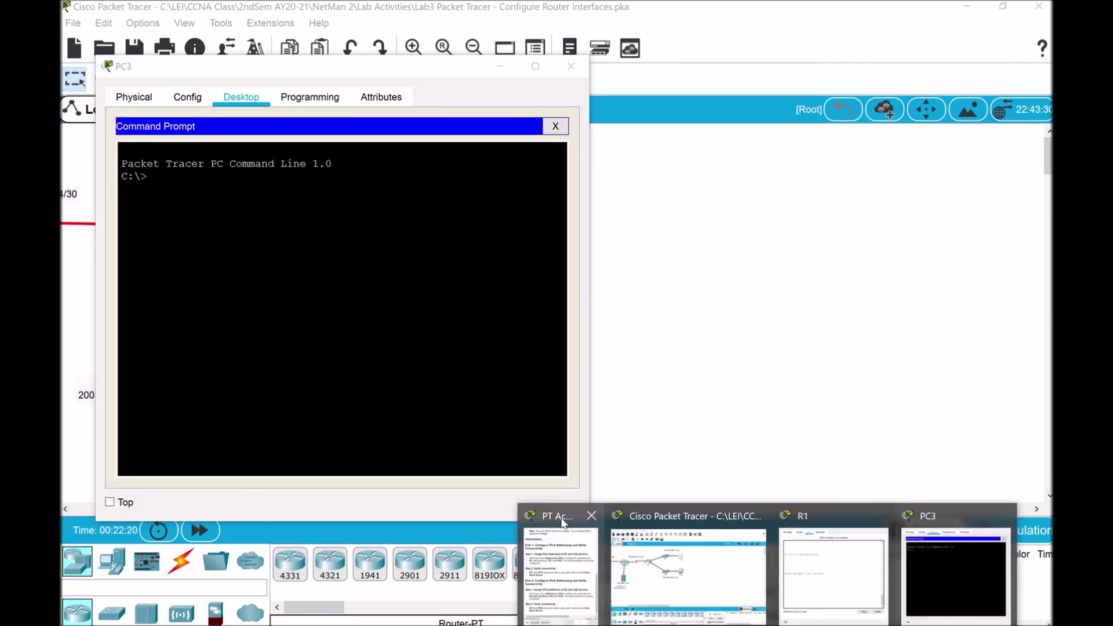
pyautogui.click(560, 522)
pyautogui.click(218, 186)
pyautogui.write('ping ')
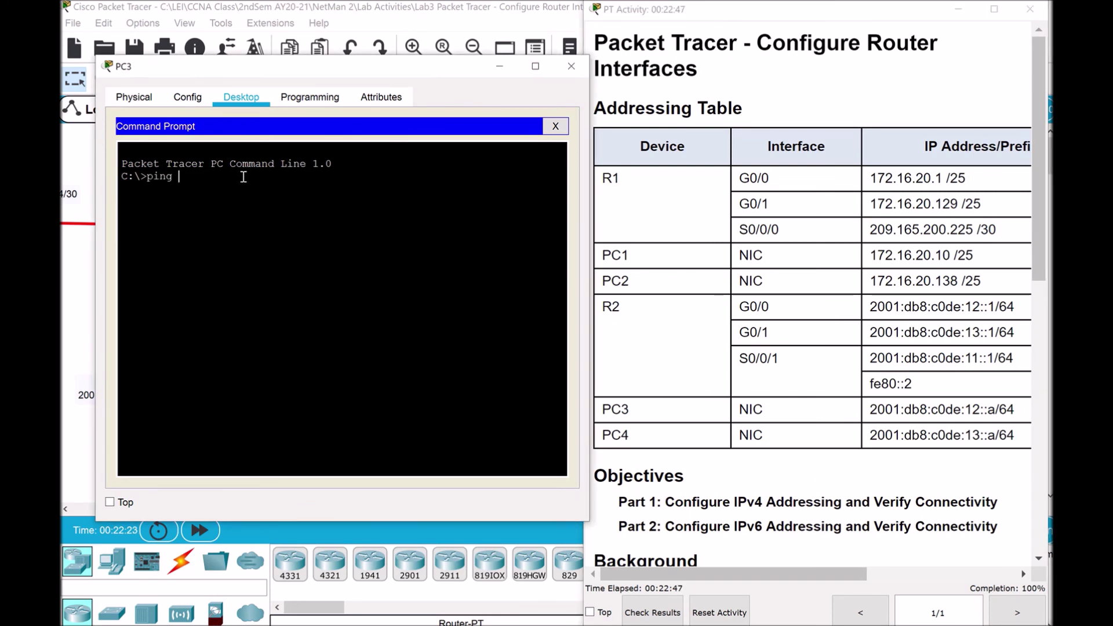
pyautogui.write('2001:db8')
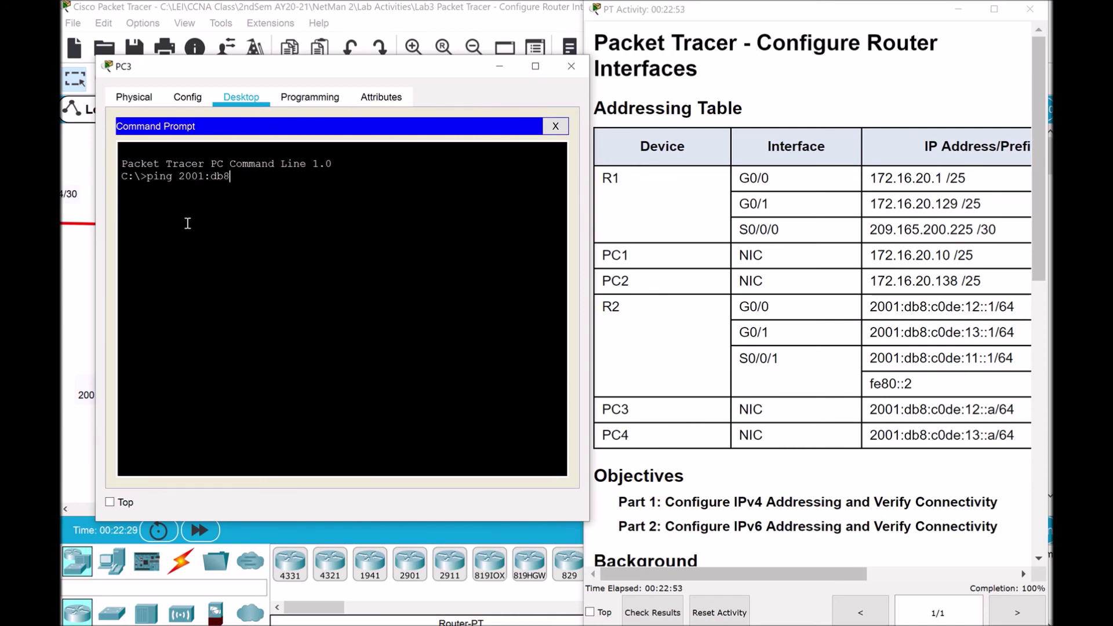
pyautogui.write(':c0de:13::a')
pyautogui.press('Return')
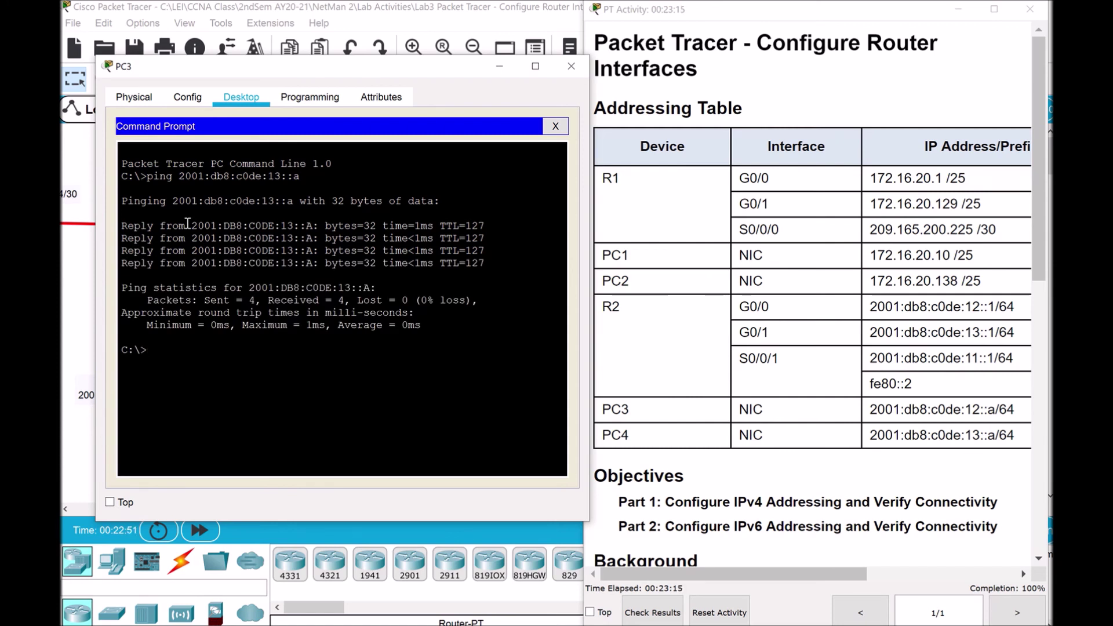
# - Ping the Dual Stack Server at 2001:db8:100:1::a from PC3, then close PC3
pyautogui.moveTo(348, 62); pyautogui.dragTo(594, 80)
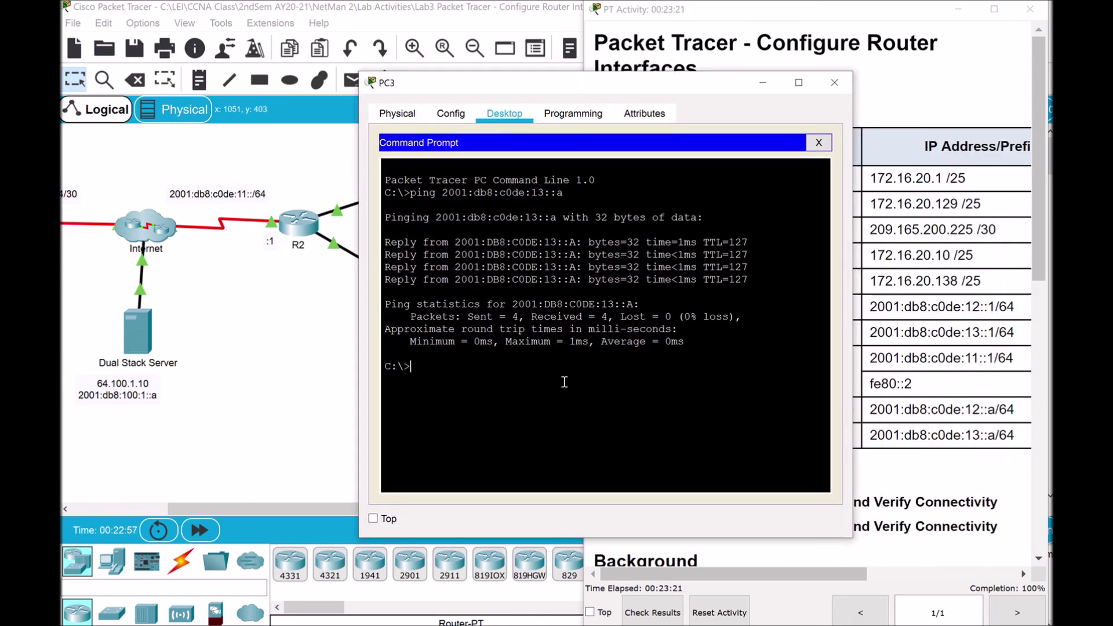
pyautogui.press('Up')
pyautogui.press('BackSpace')
pyautogui.press('BackSpace')
pyautogui.press('BackSpace')
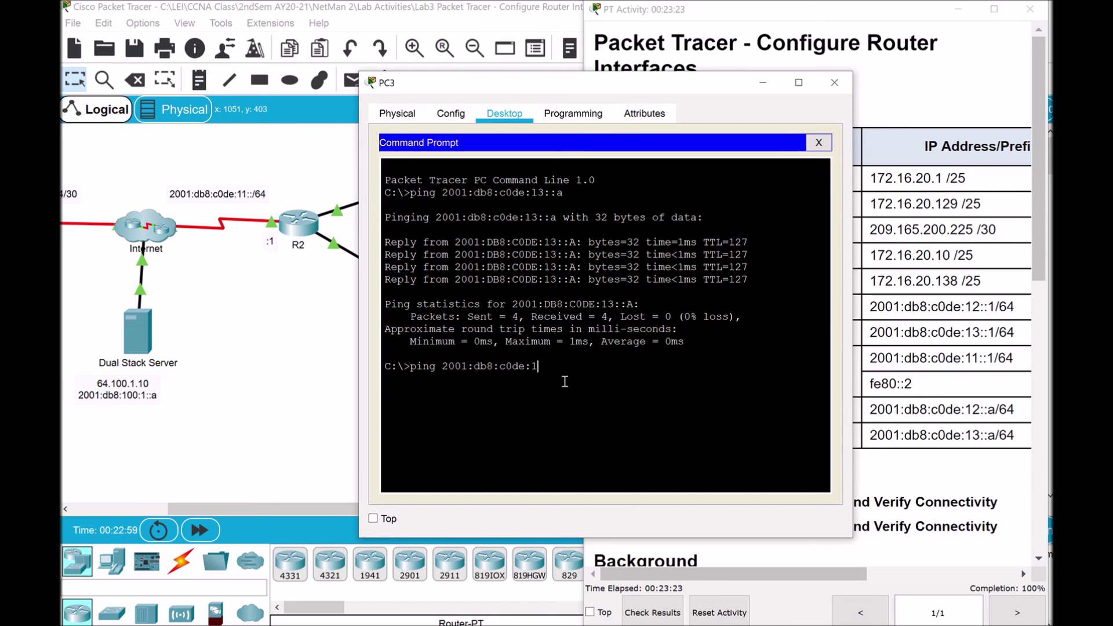
pyautogui.press('BackSpace')
pyautogui.press('BackSpace')
pyautogui.write('100:1::a')
pyautogui.press('Return')
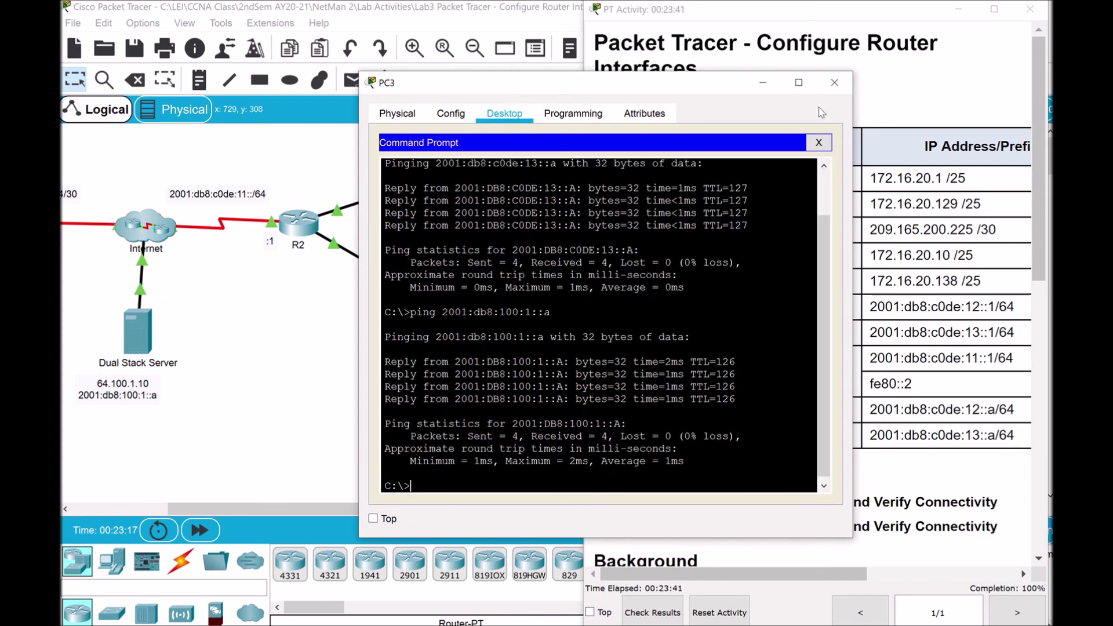
pyautogui.click(834, 83)
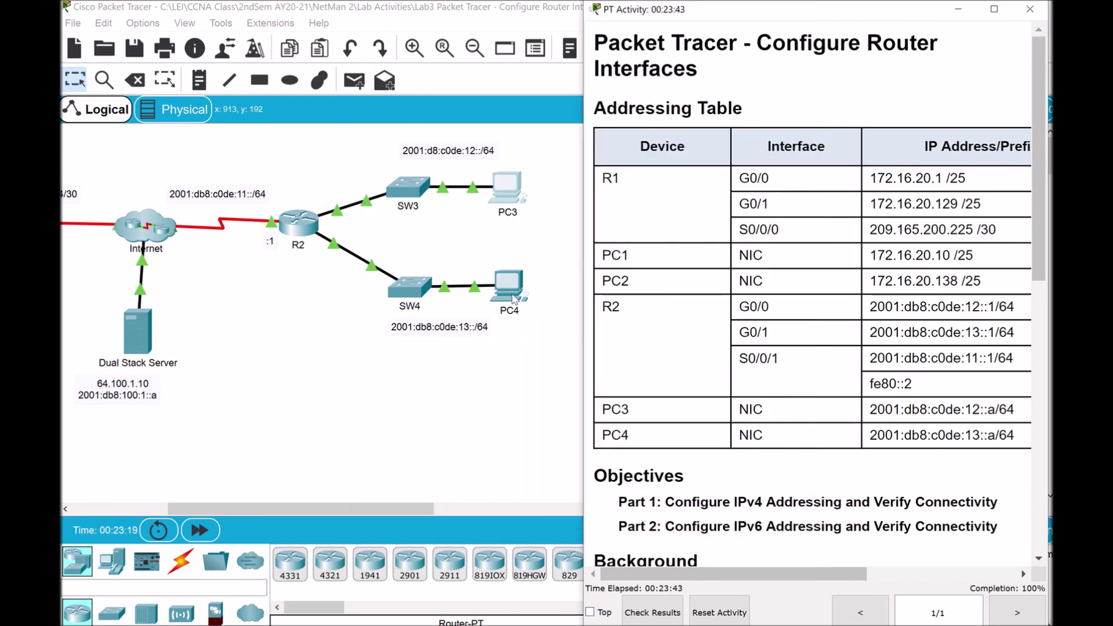
# - From PC4's command prompt, ping PC3 at 2001:db8:c0de:12::a
pyautogui.click(508, 296)
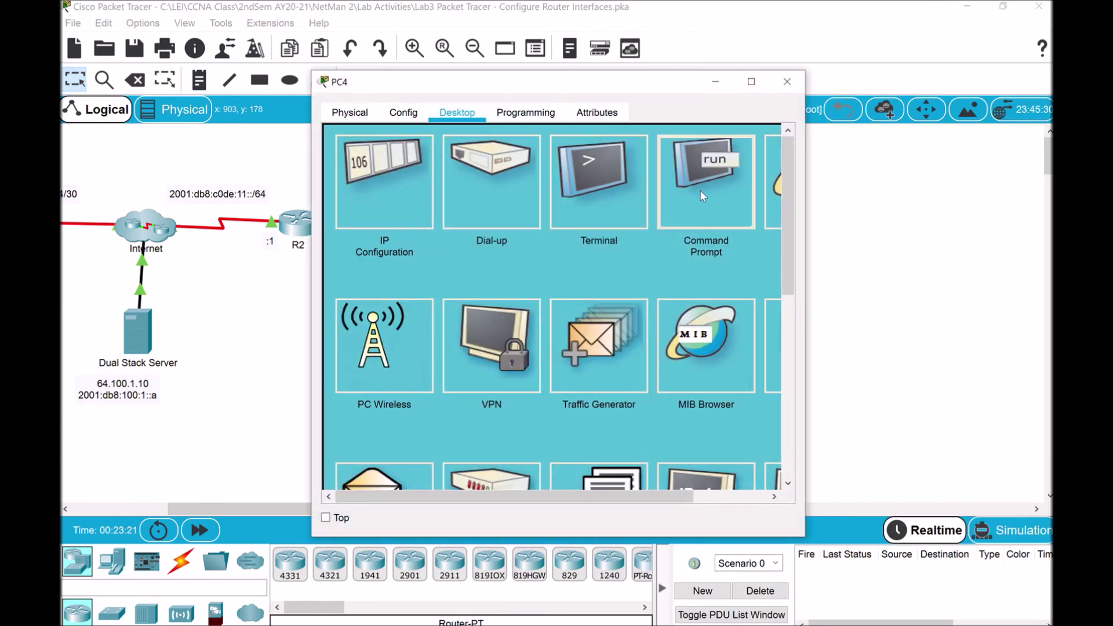
pyautogui.click(700, 189)
pyautogui.moveTo(559, 87); pyautogui.dragTo(403, 79)
pyautogui.moveTo(686, 617)
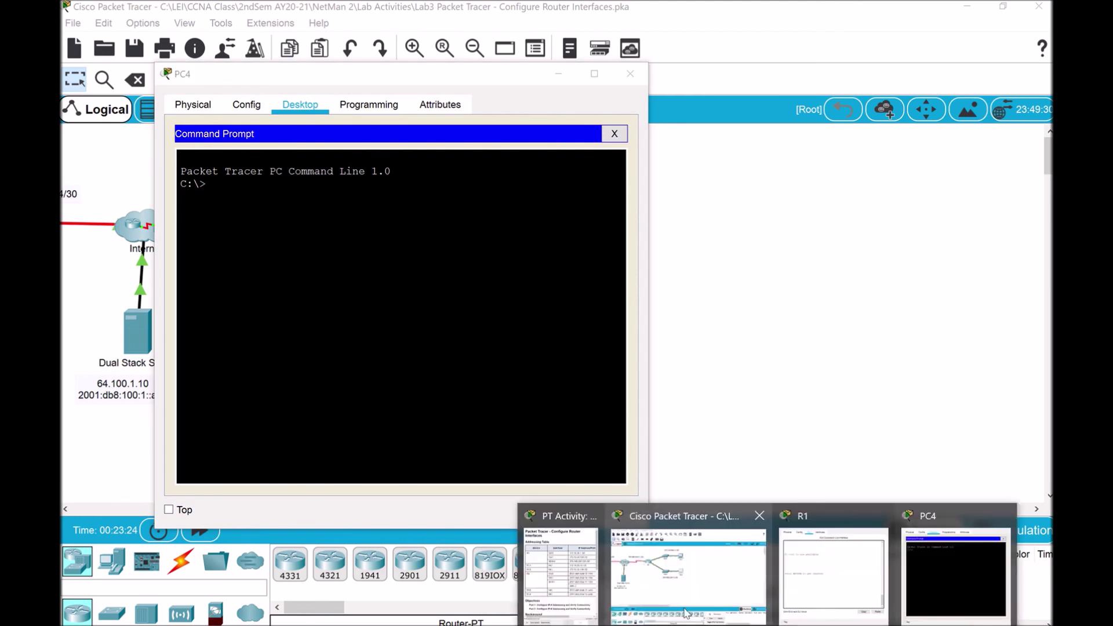
pyautogui.click(581, 581)
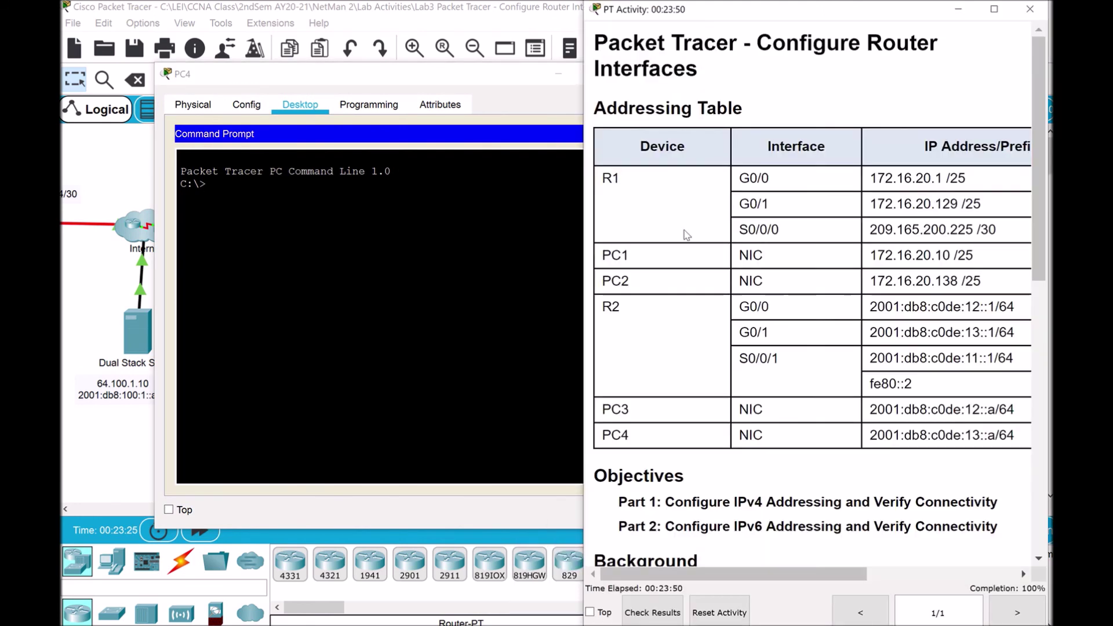
pyautogui.click(265, 191)
pyautogui.write('ping 2')
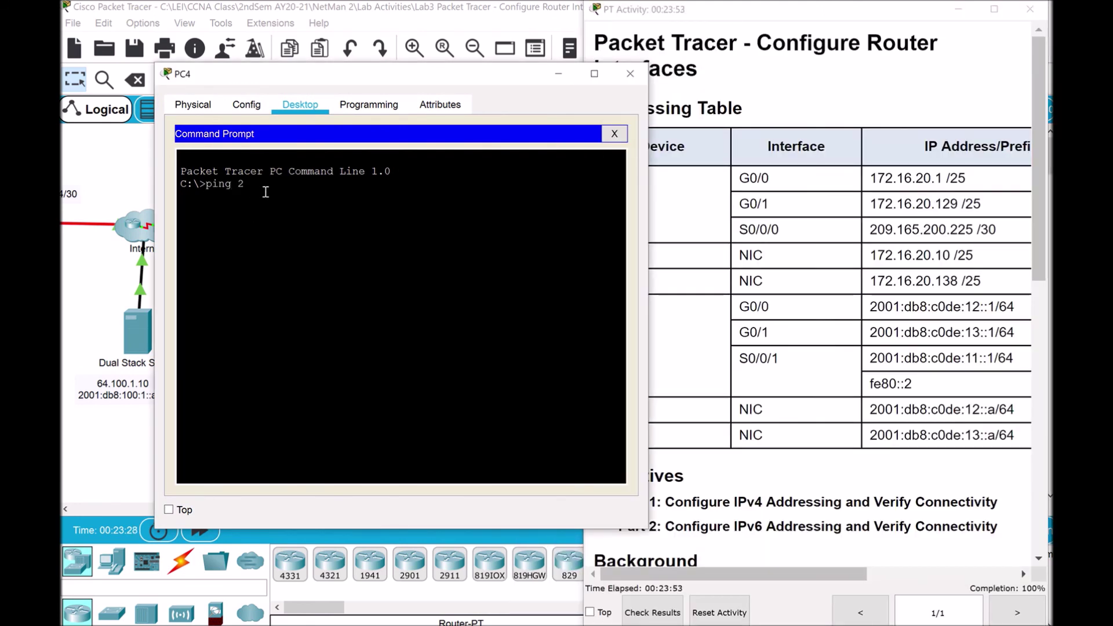
pyautogui.write('001:db8:c0de:12::')
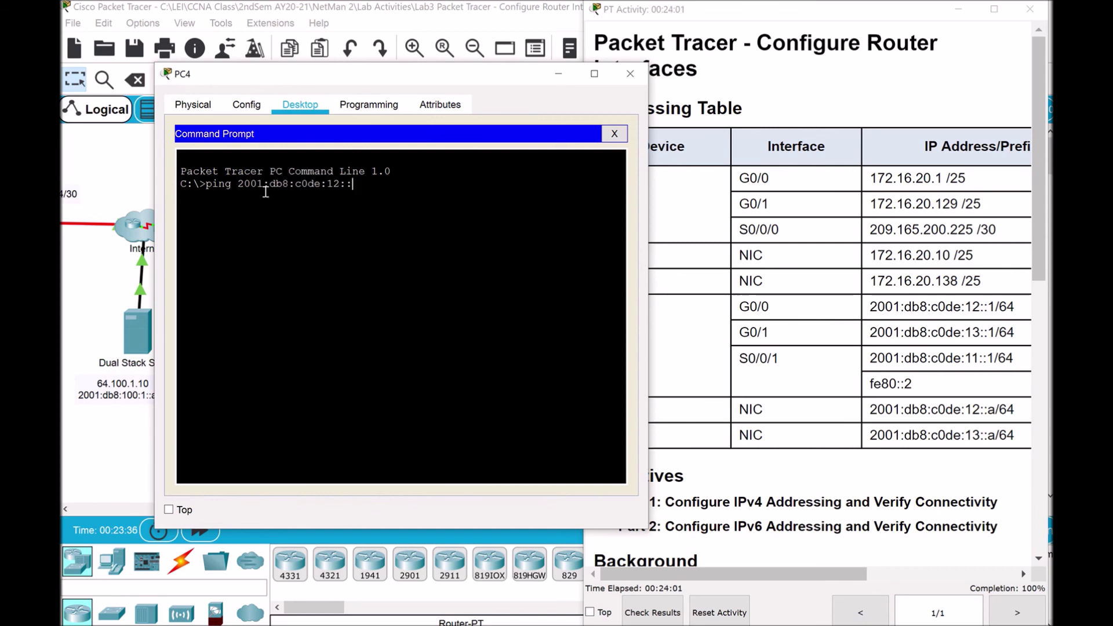
pyautogui.write('a')
pyautogui.press('Return')
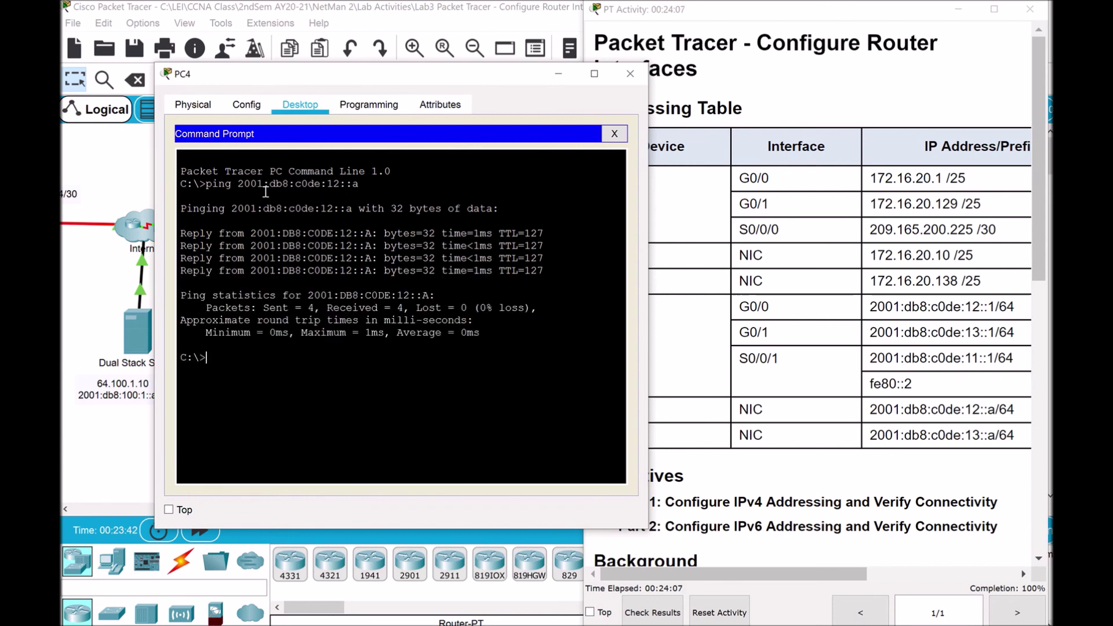
# - Ping the Dual Stack Server at 2001:db8:100:1::a from PC4, then close PC4
pyautogui.press('Up')
pyautogui.press('BackSpace')
pyautogui.press('BackSpace')
pyautogui.press('BackSpace')
pyautogui.press('BackSpace')
pyautogui.press('BackSpace')
pyautogui.press('BackSpace')
pyautogui.moveTo(366, 82); pyautogui.dragTo(421, 87)
pyautogui.press('BackSpace')
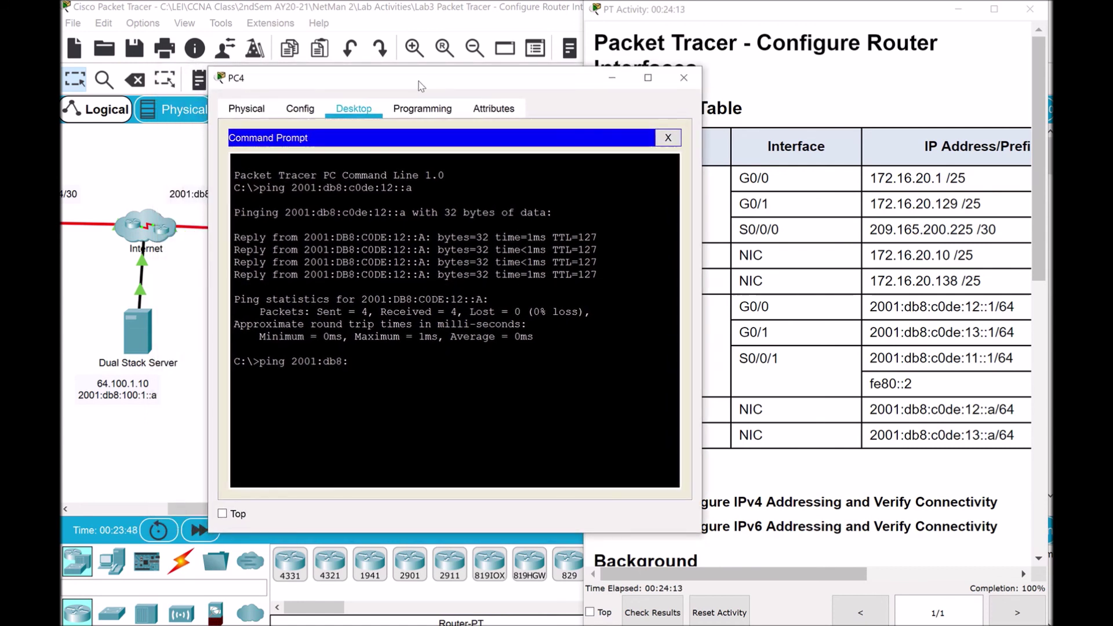
pyautogui.write('100:1::a')
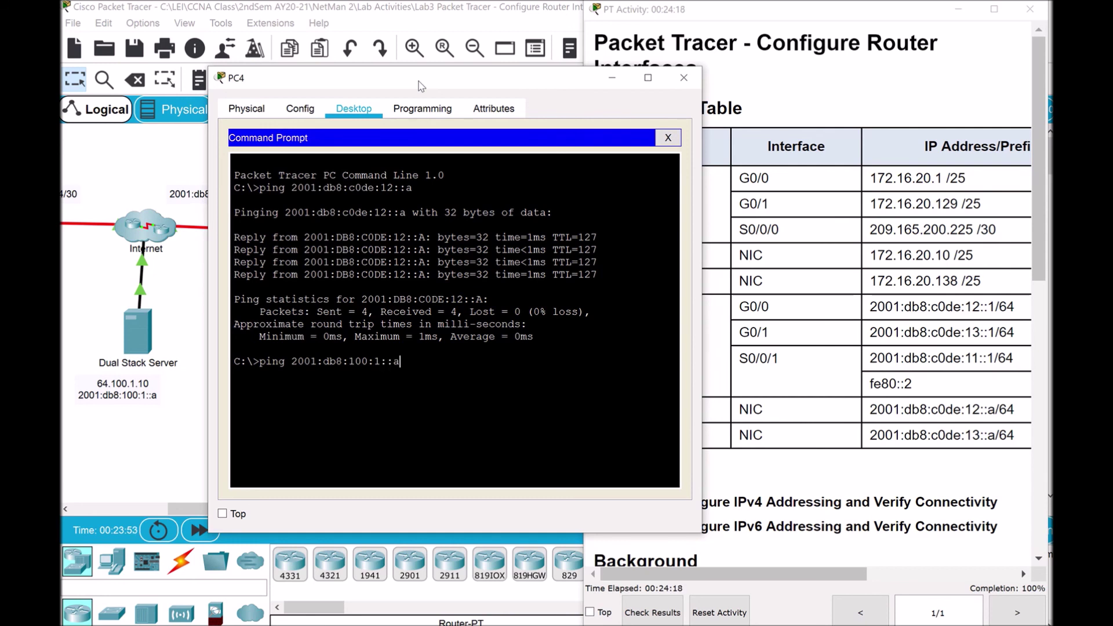
pyautogui.press('Return')
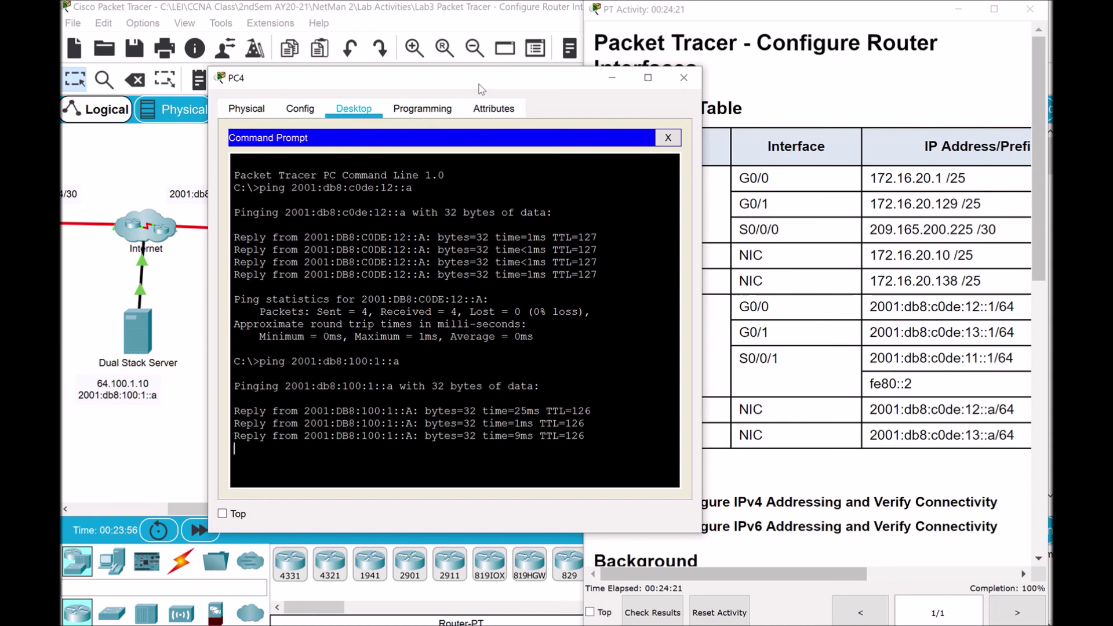
pyautogui.moveTo(435, 81); pyautogui.dragTo(427, 62)
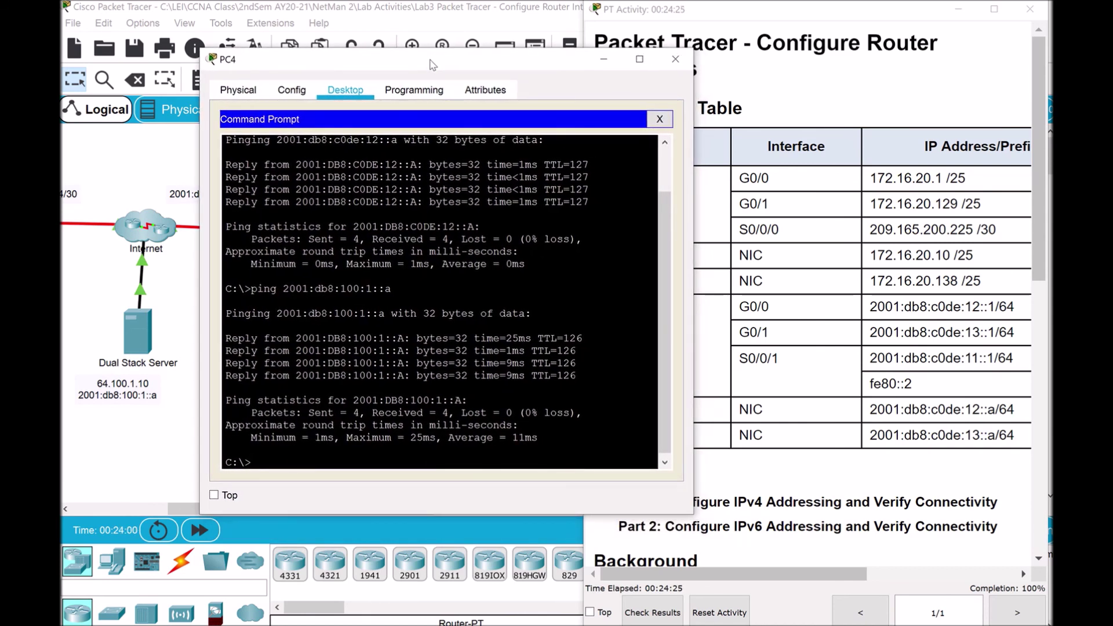
pyautogui.click(674, 60)
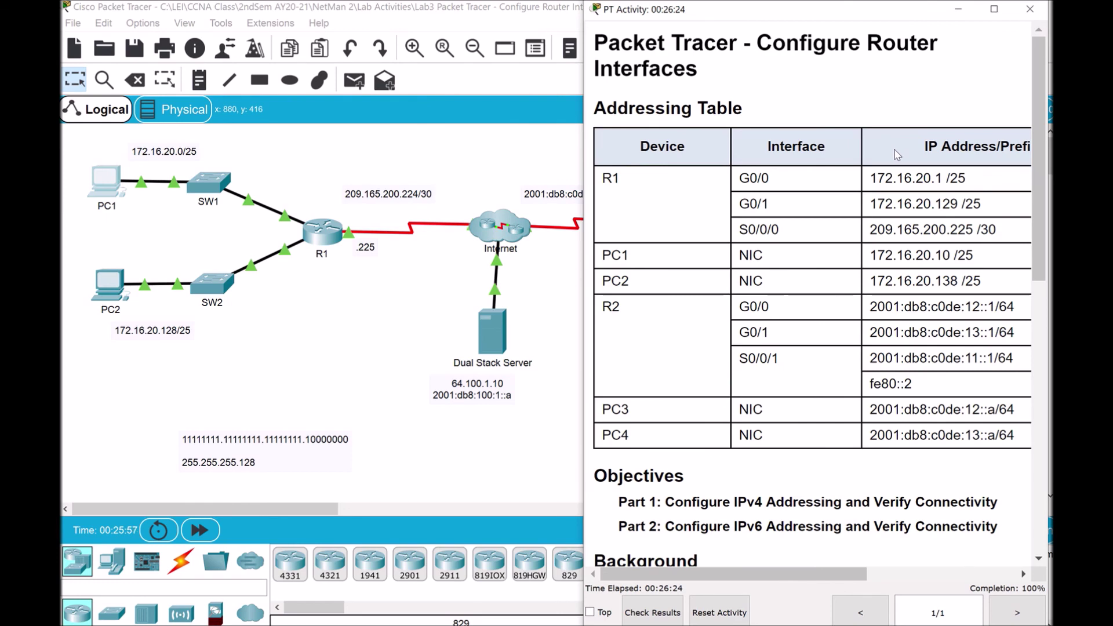
pyautogui.scroll(-10, 938, 226)
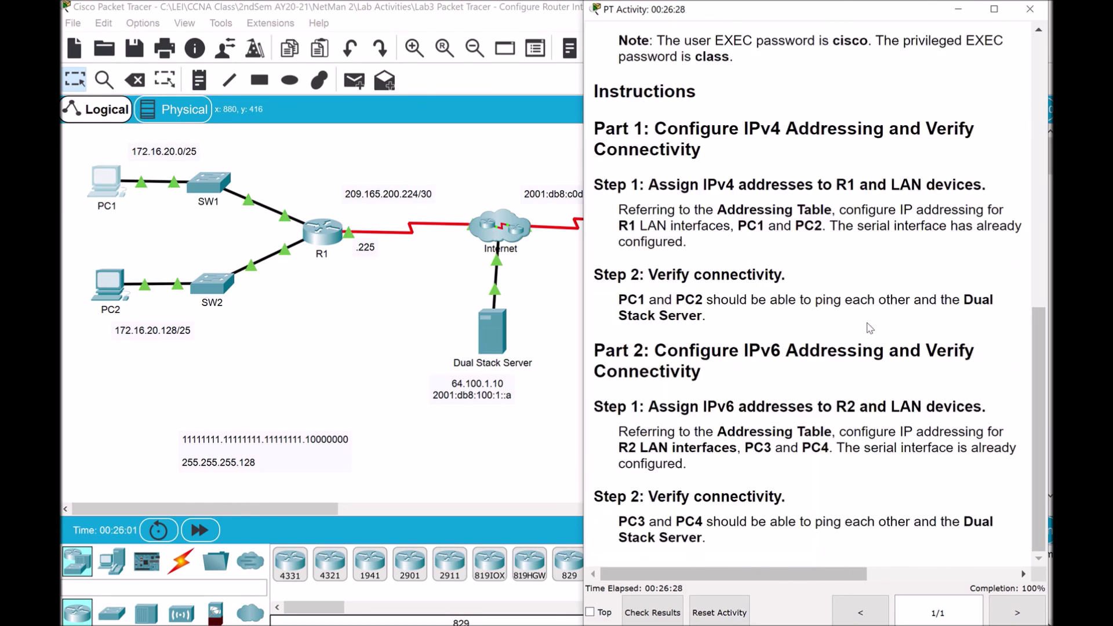
pyautogui.moveTo(1035, 373); pyautogui.dragTo(1020, 54)
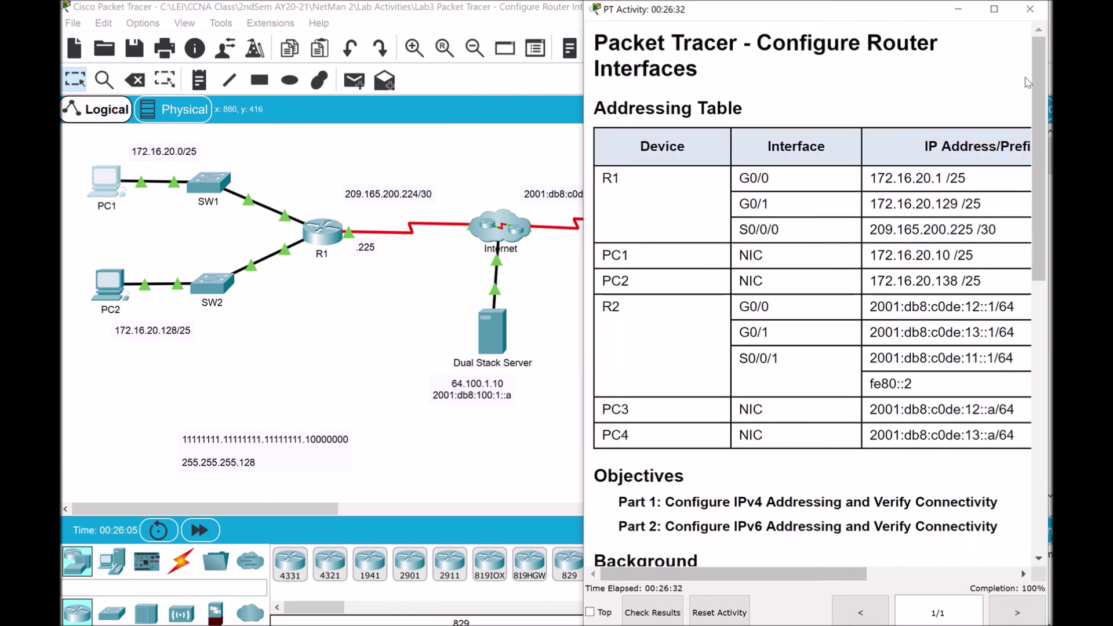